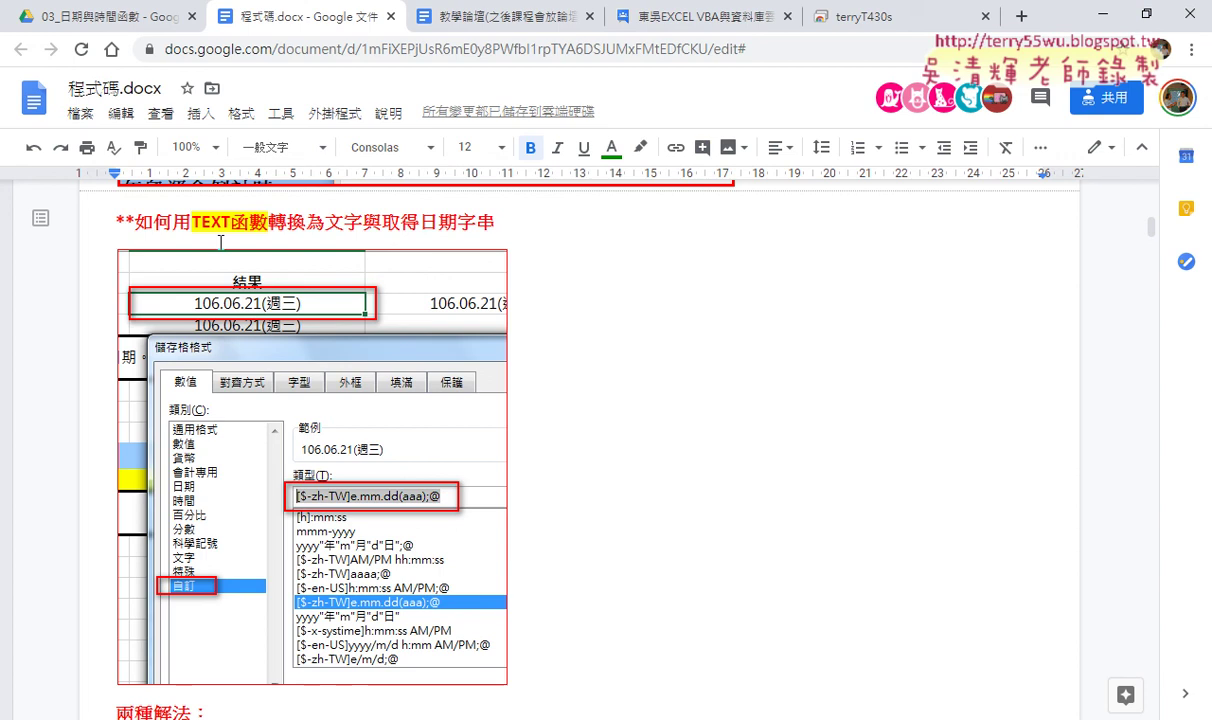
Select the TEXT function heading in the Google Docs notes.
left_click_drag(191, 222, 255, 222)
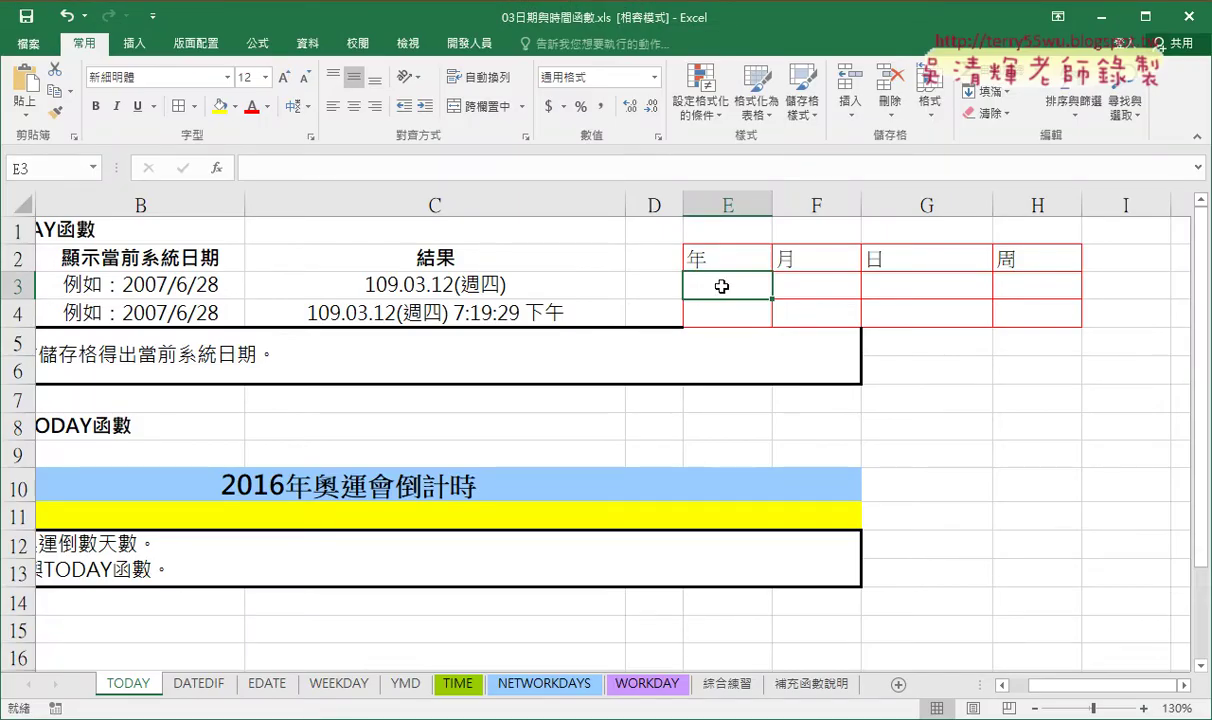
Copy C3's custom format code [$-zh-TW]e.mm.dd(aaa);@ from its Format Cells settings.
left_click(468, 289)
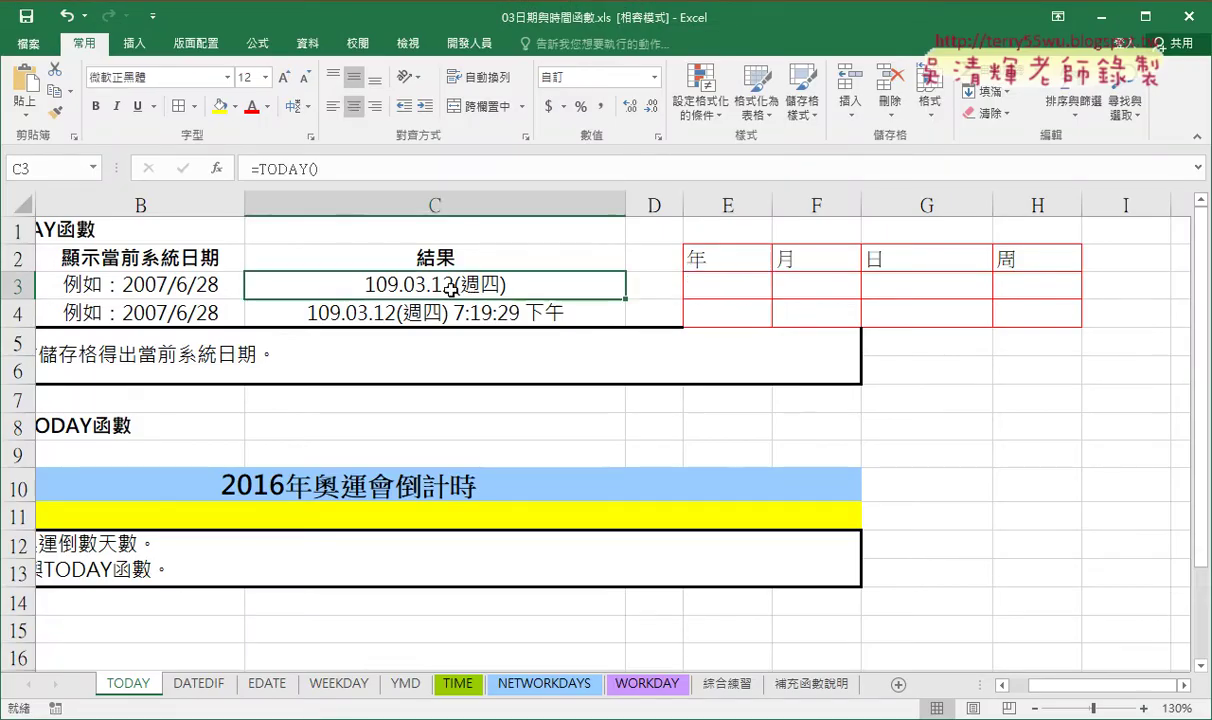
right_click(463, 285)
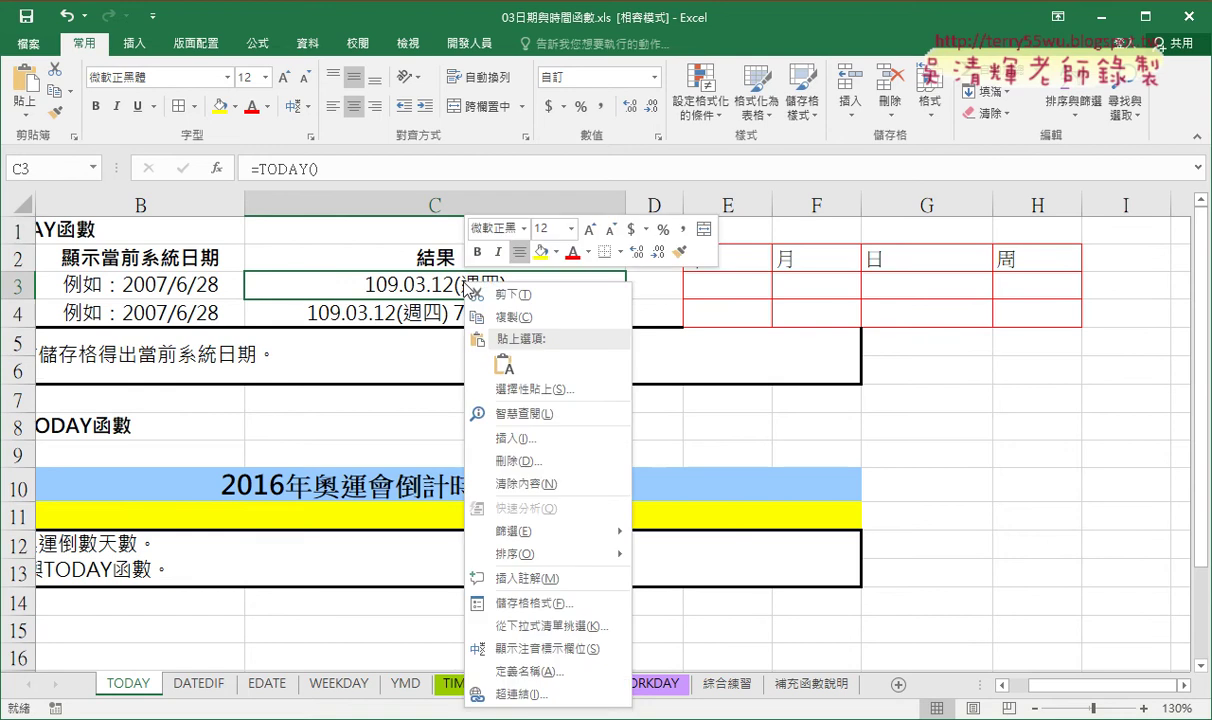
left_click(525, 600)
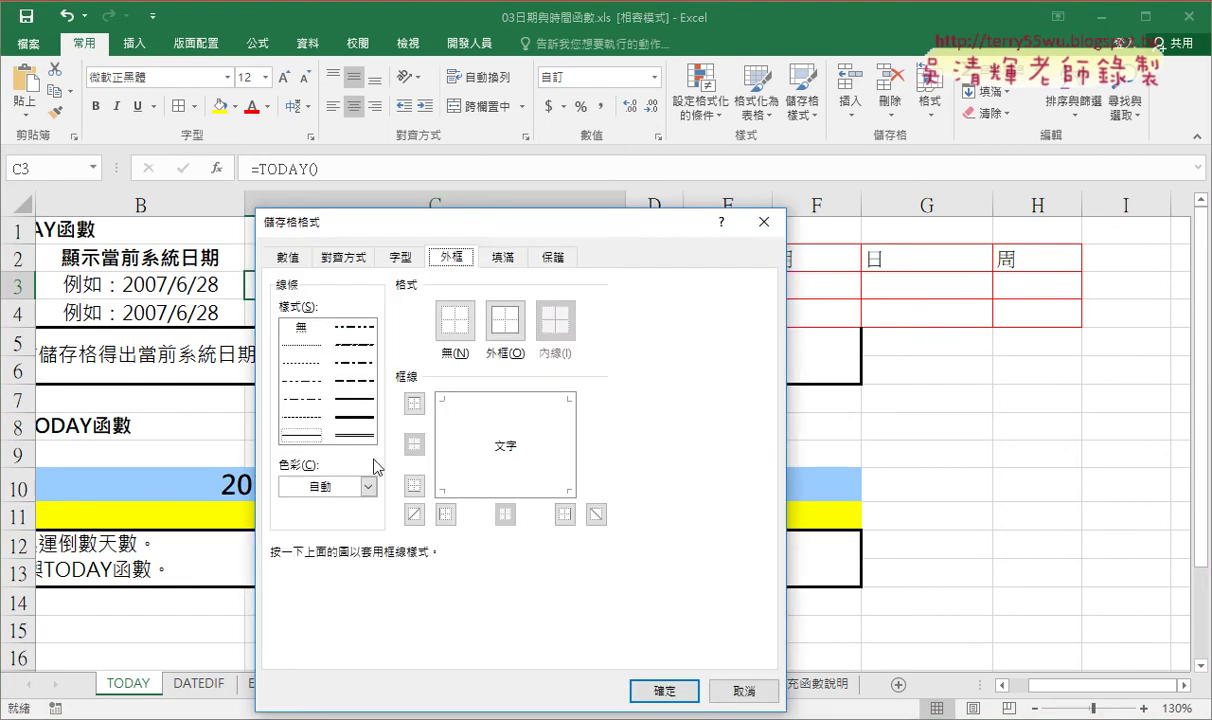
left_click(282, 257)
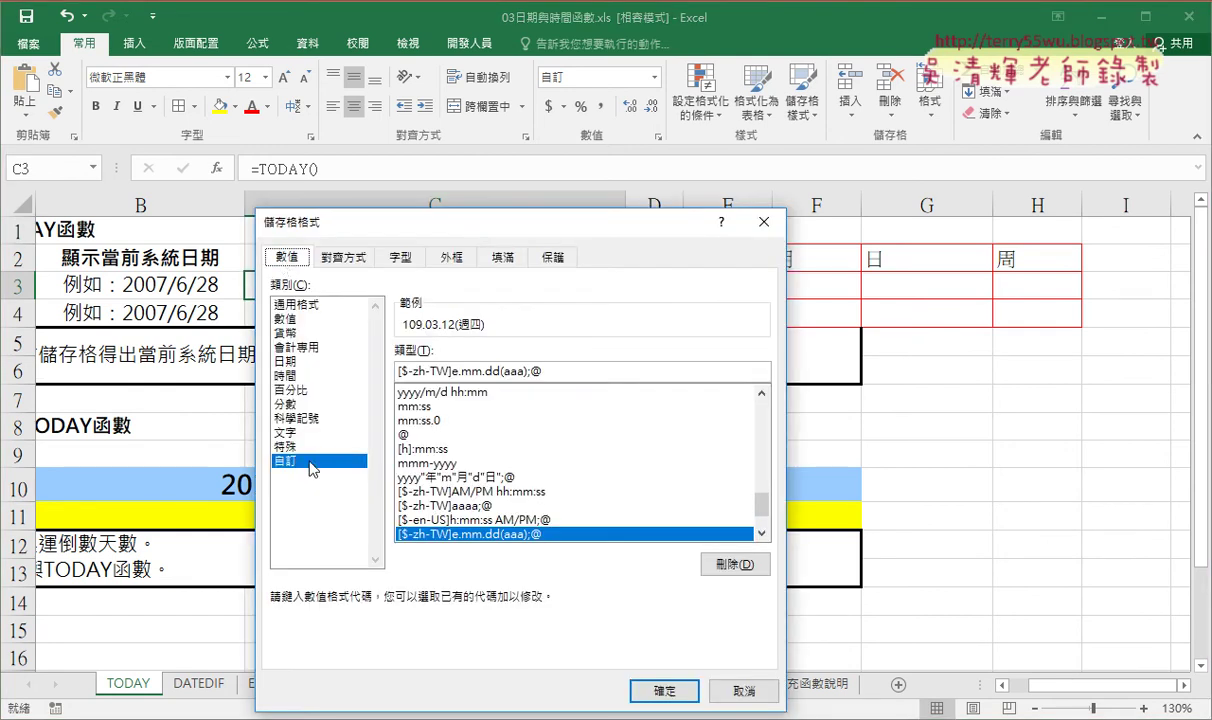
left_click_drag(566, 371, 400, 371)
key("ctrl+c")
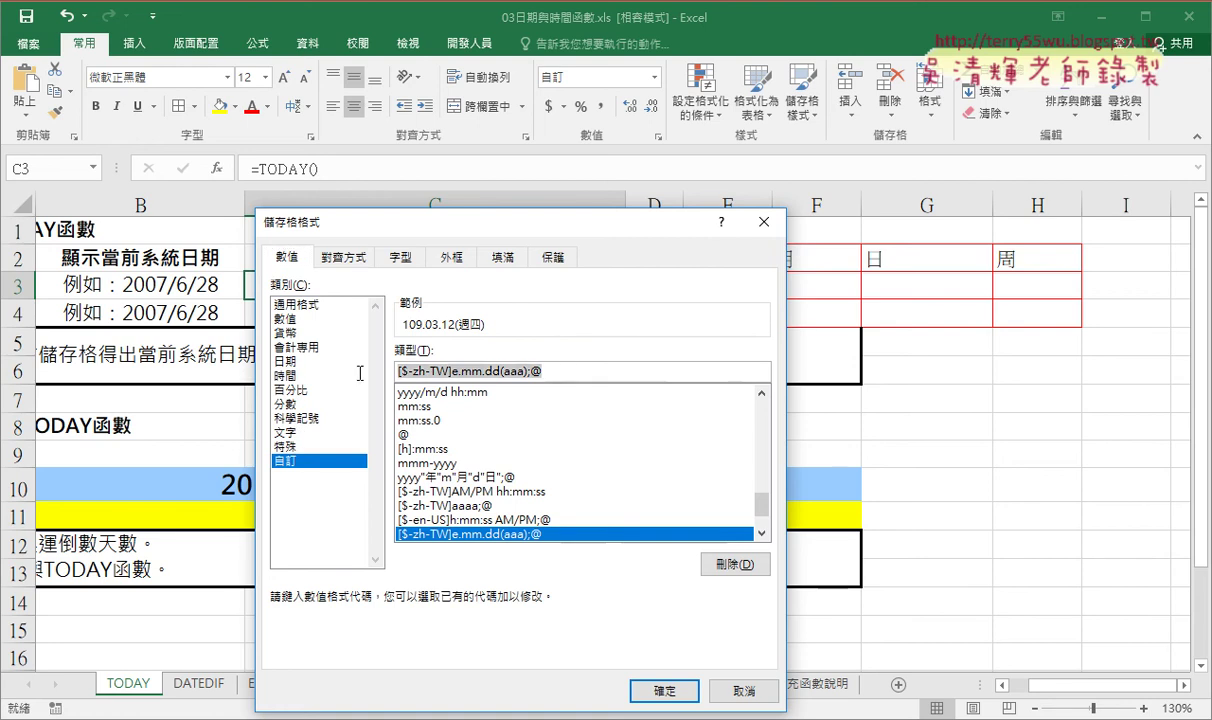
right_click(540, 376)
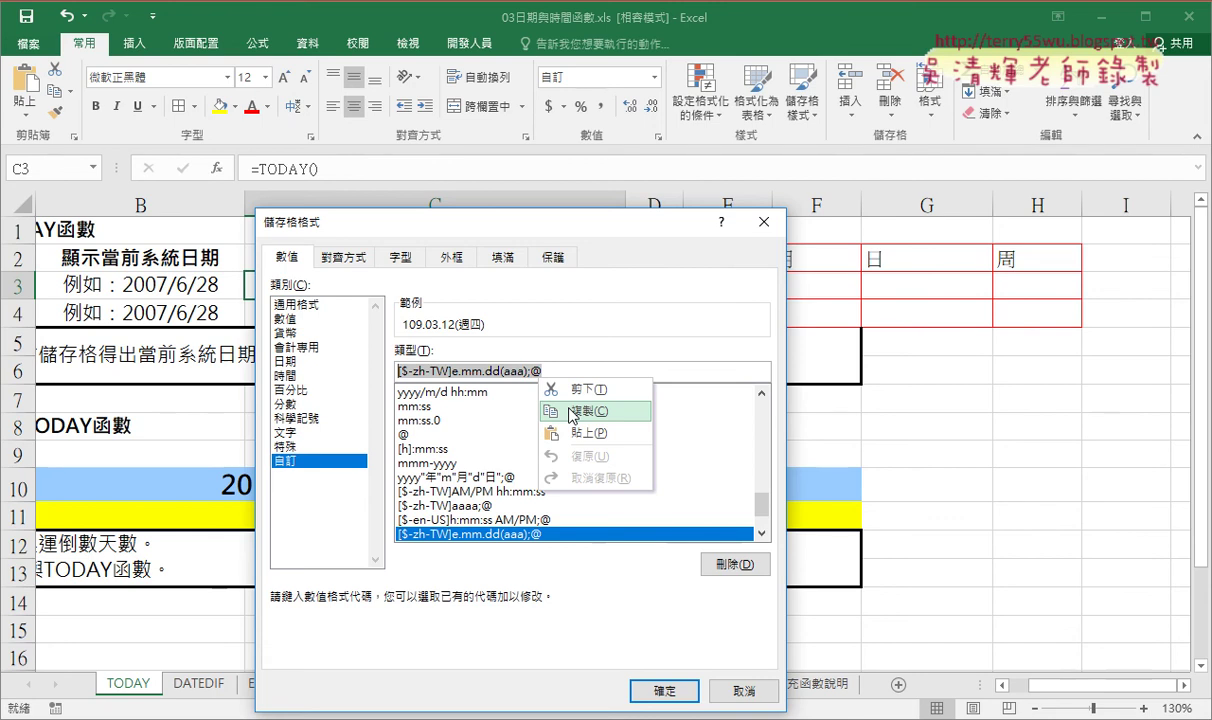
left_click(575, 414)
Close the format dialog and insert the TEXT function into E3.
left_click(743, 690)
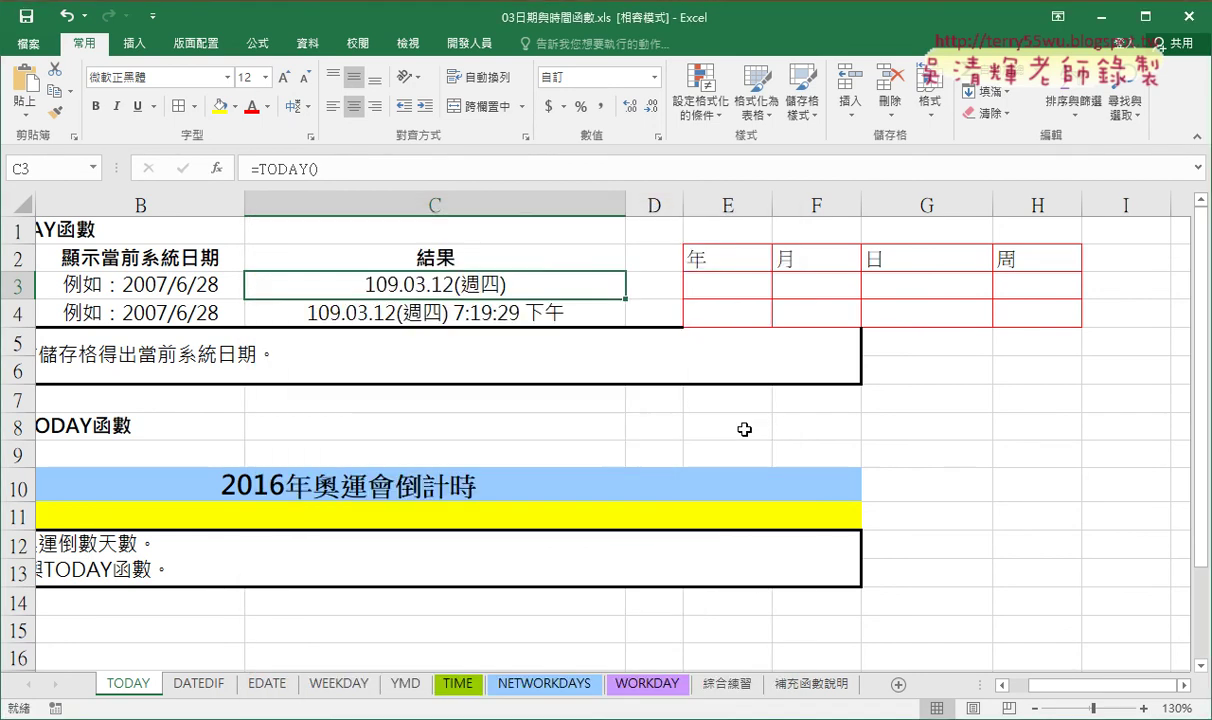
left_click(737, 289)
left_click(216, 168)
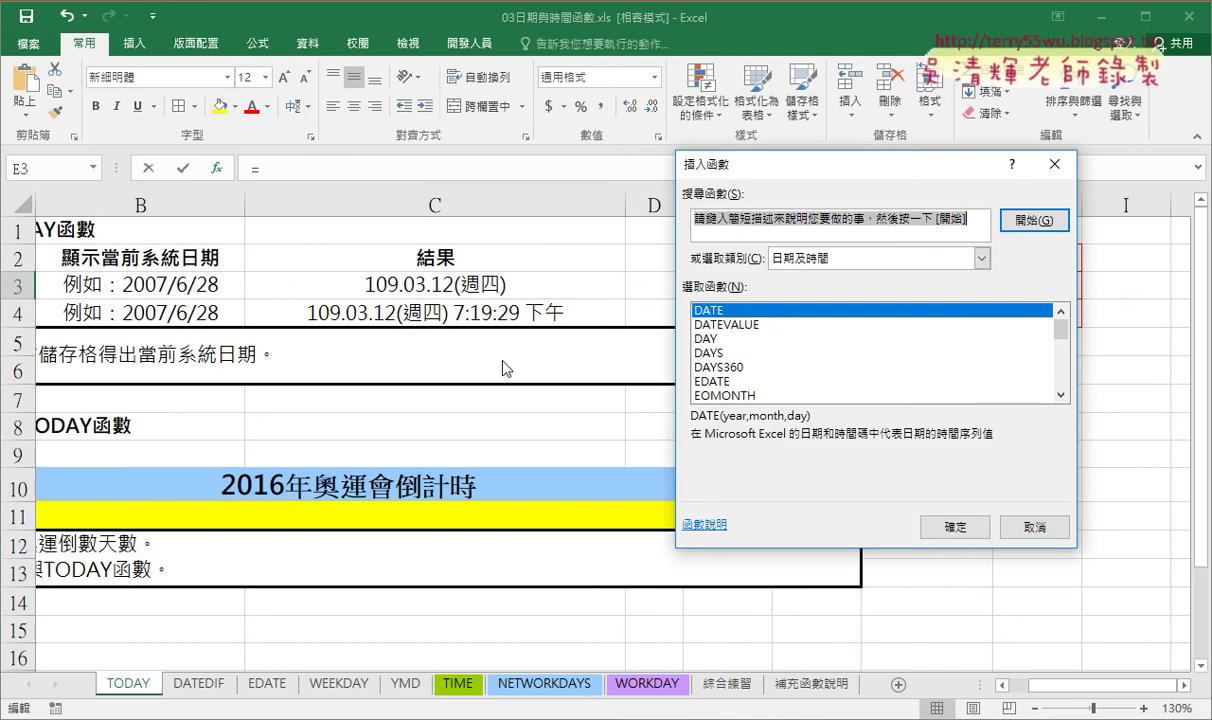
left_click(930, 258)
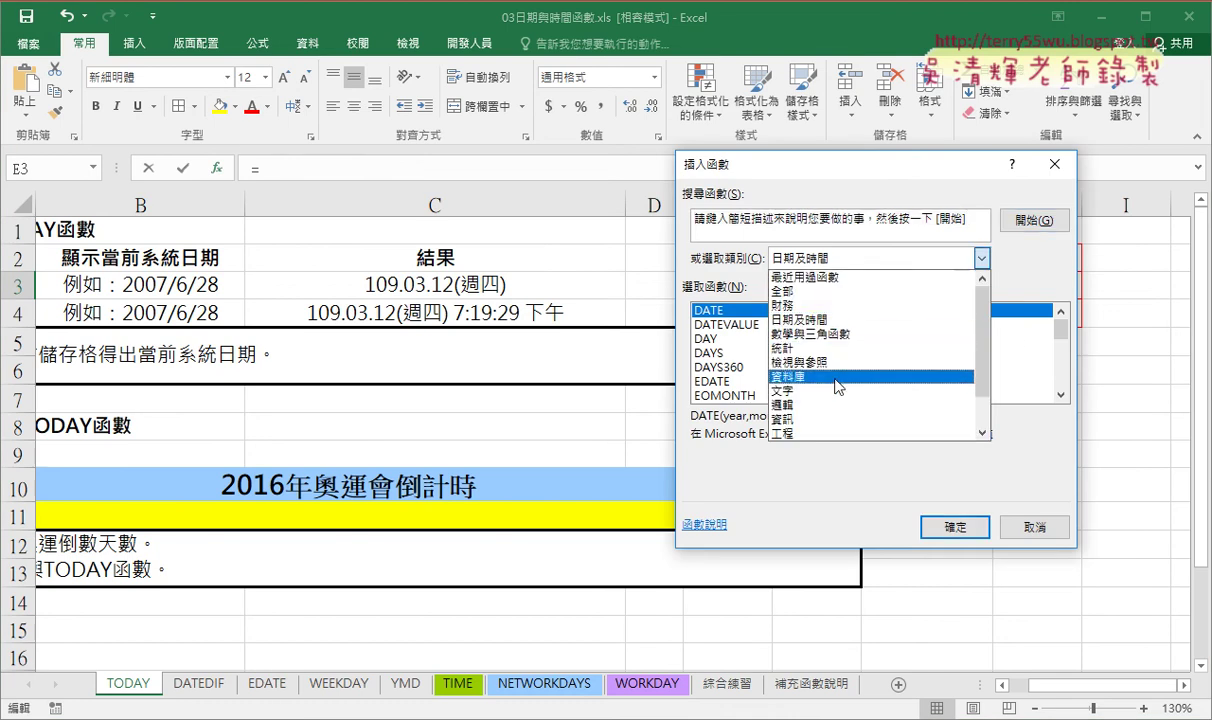
left_click(830, 383)
left_click_drag(1069, 328, 1063, 378)
left_click(714, 341)
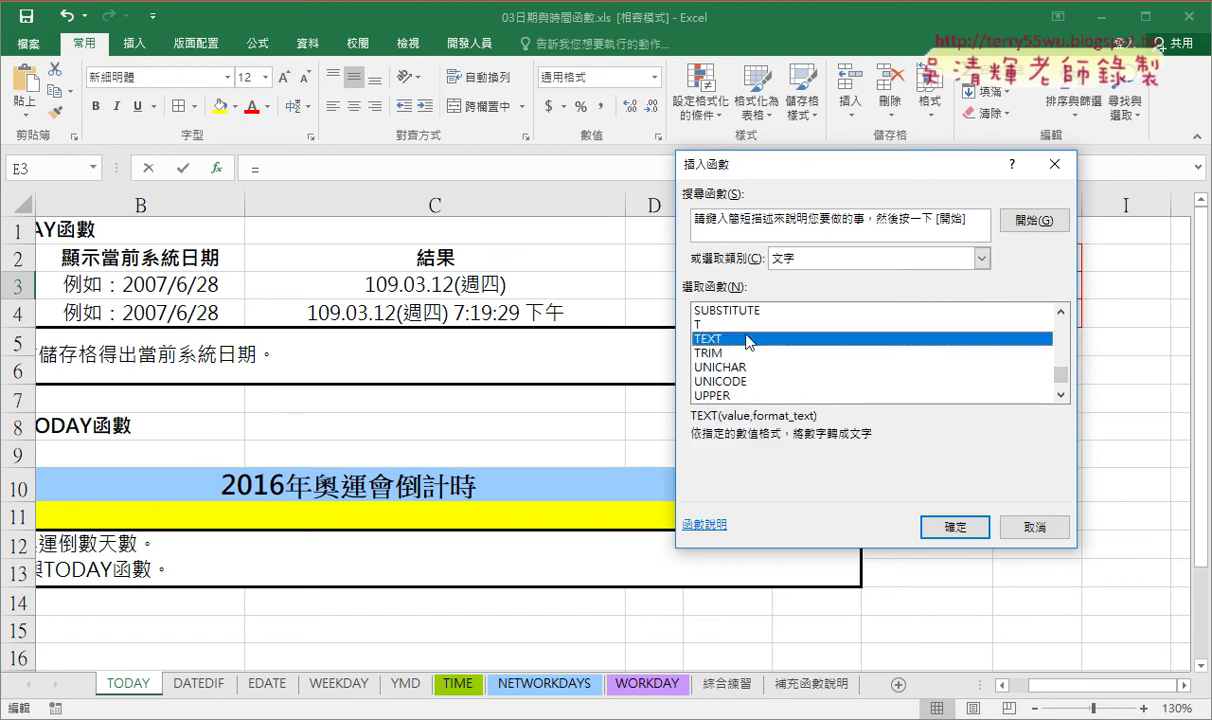
left_click(933, 530)
Give TEXT the pasted format code and value C3, showing 109.03.12(週四).
left_click(772, 303)
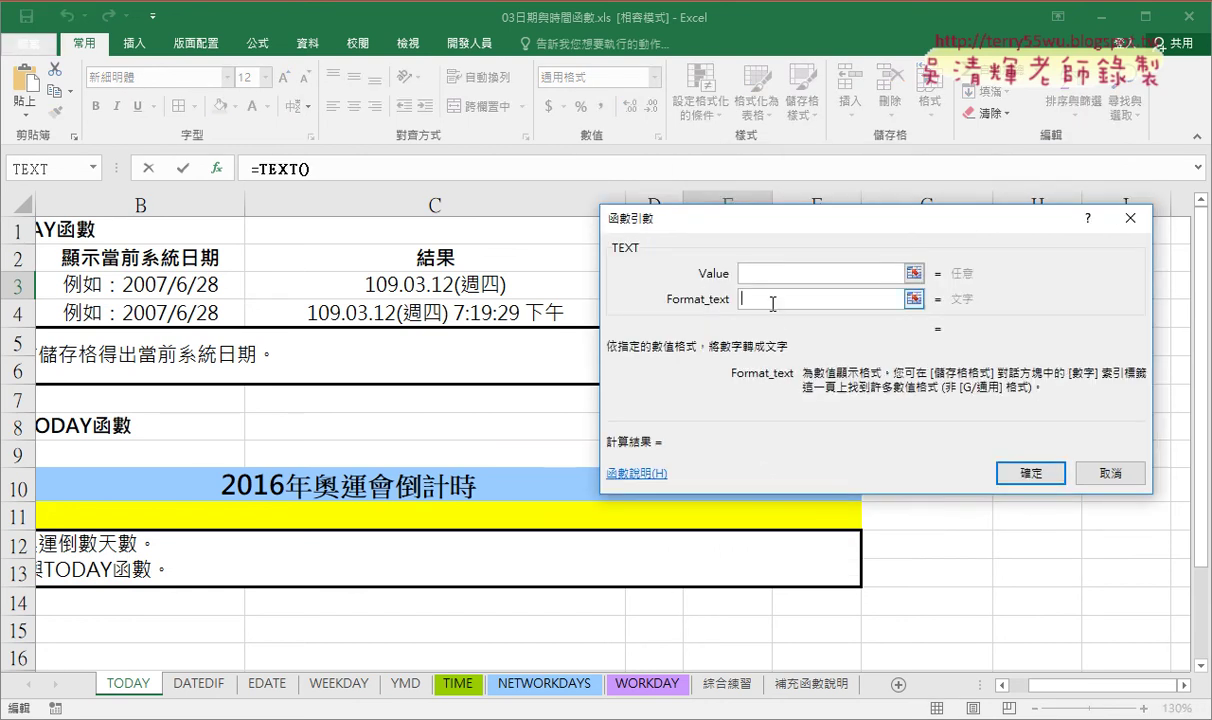
type("\"\"")
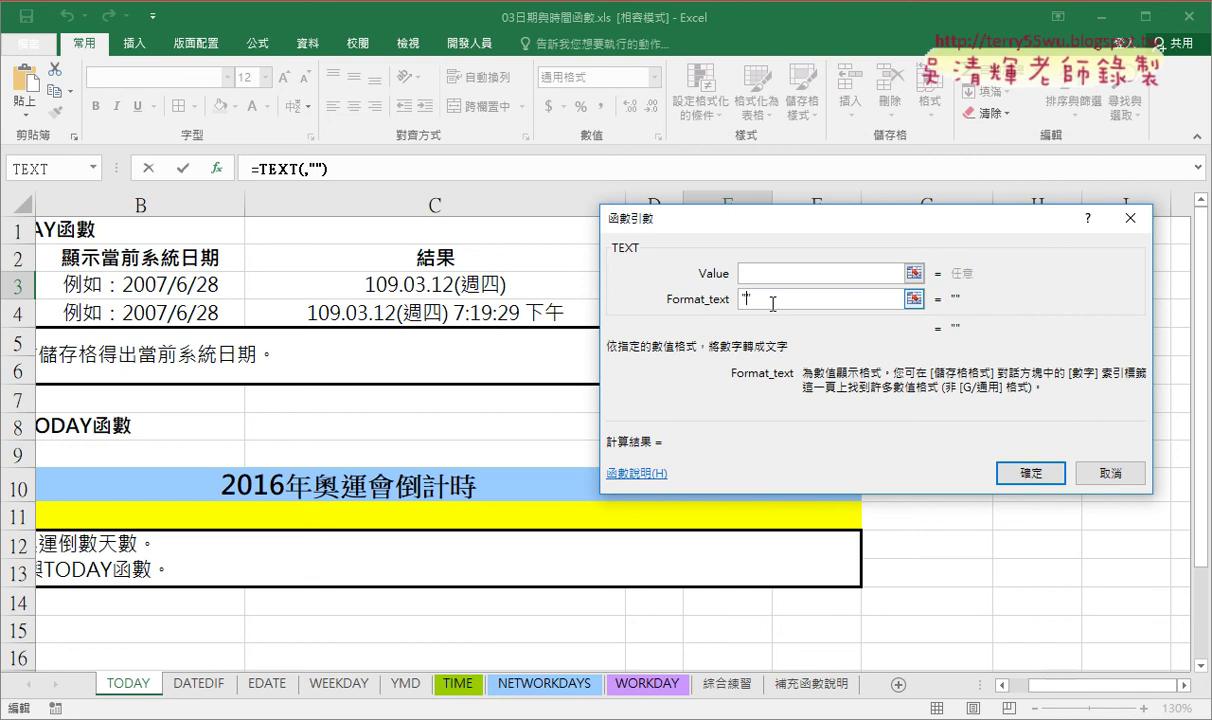
key("ctrl+v")
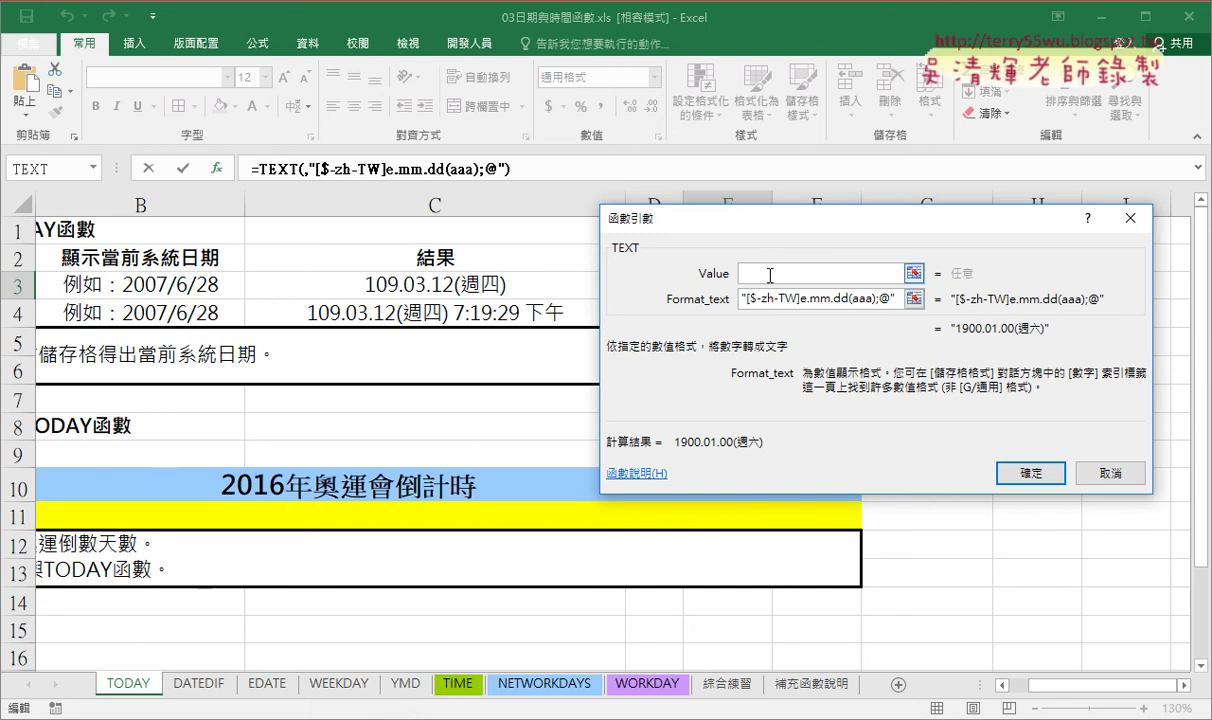
left_click_drag(786, 225, 552, 353)
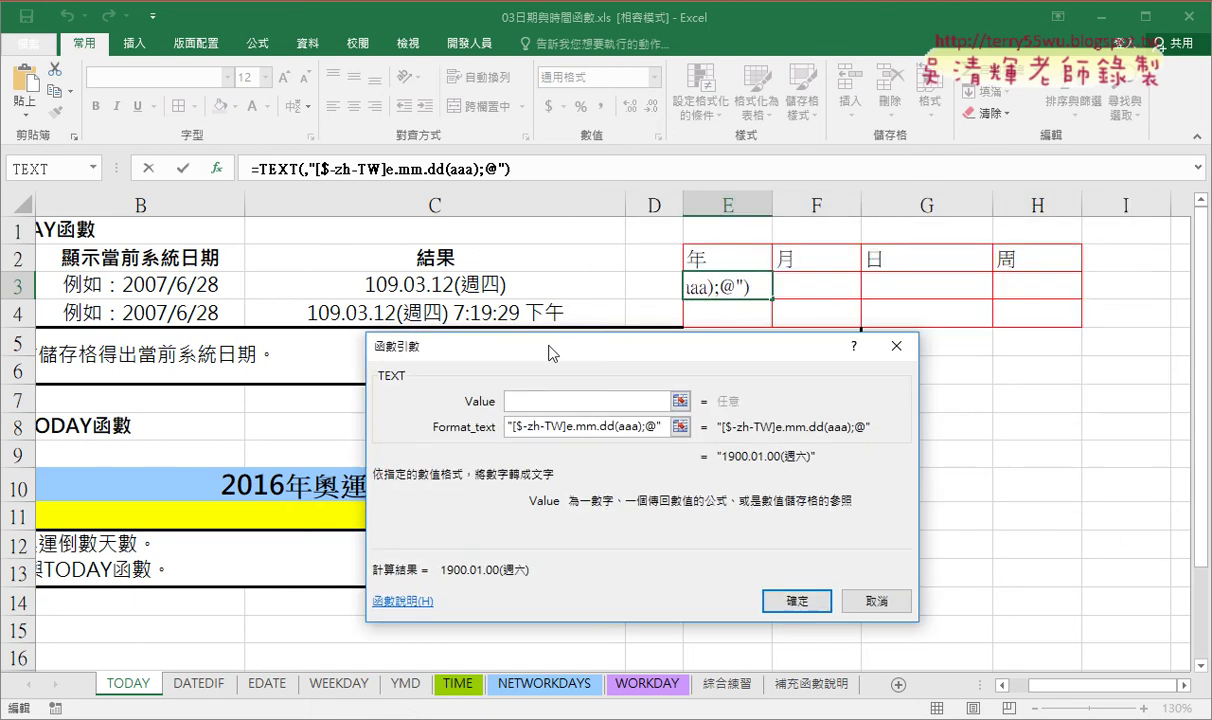
left_click(425, 285)
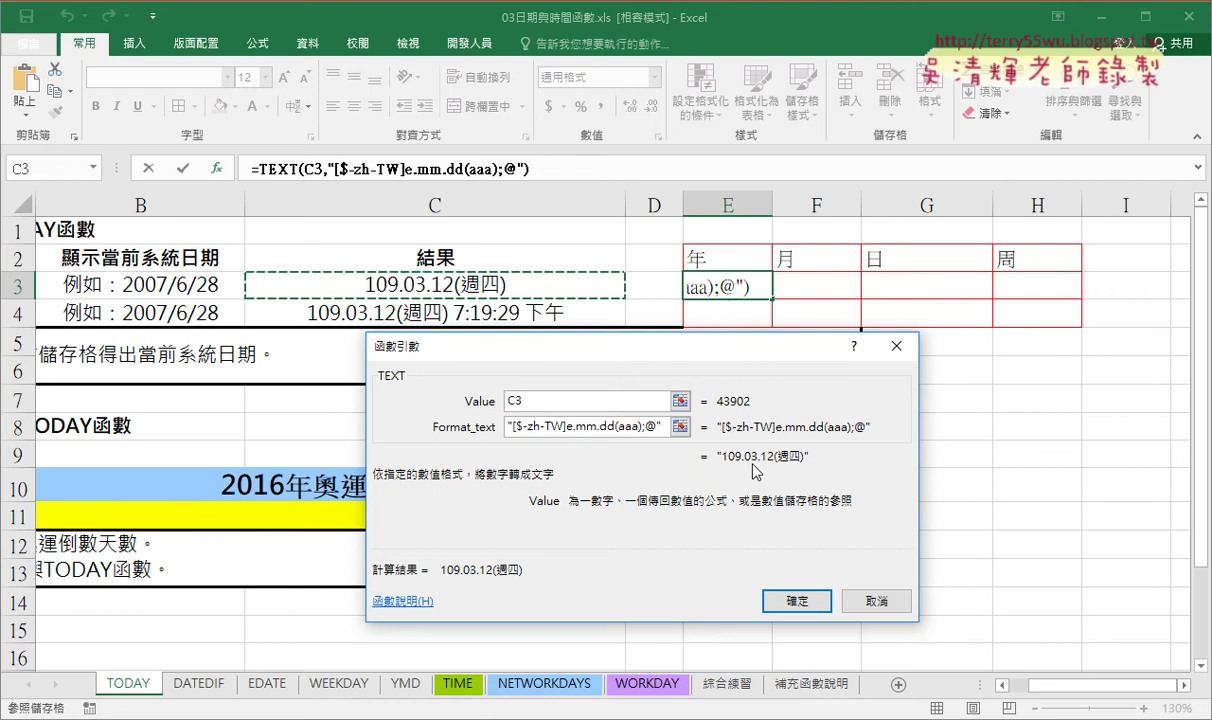
left_click(798, 600)
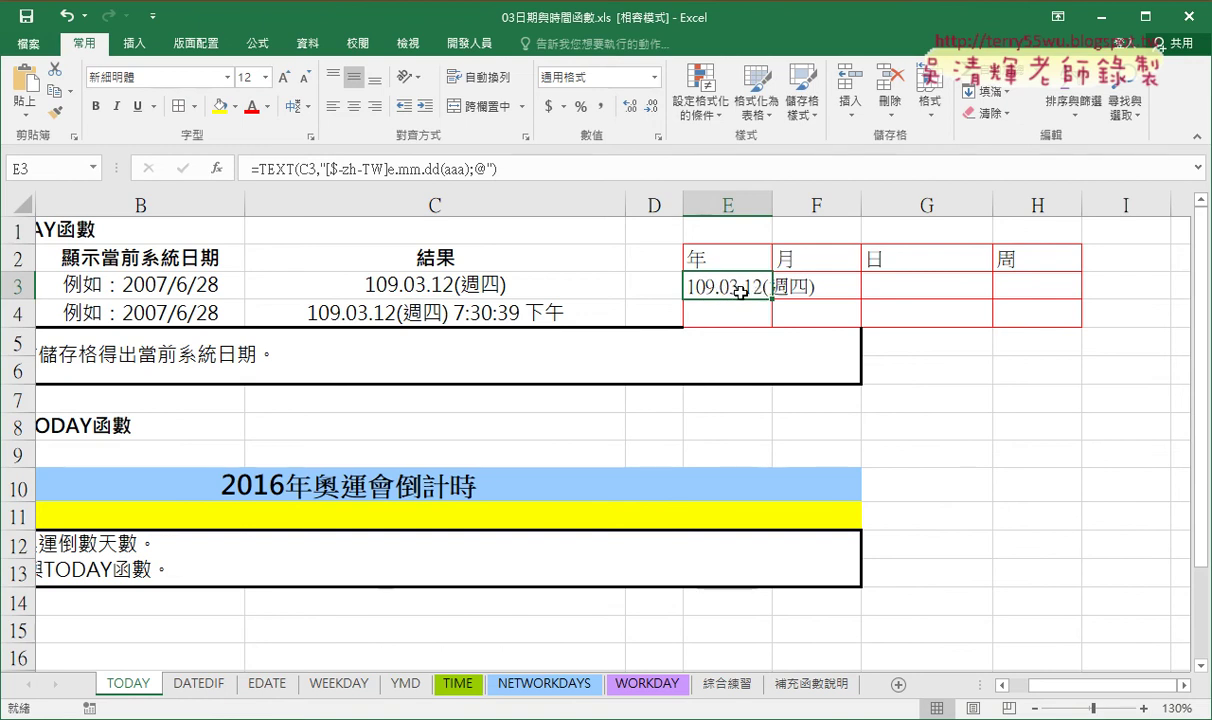
Cut E3's TEXT formula and insert a LEFT function in its place.
left_click_drag(249, 169, 521, 176)
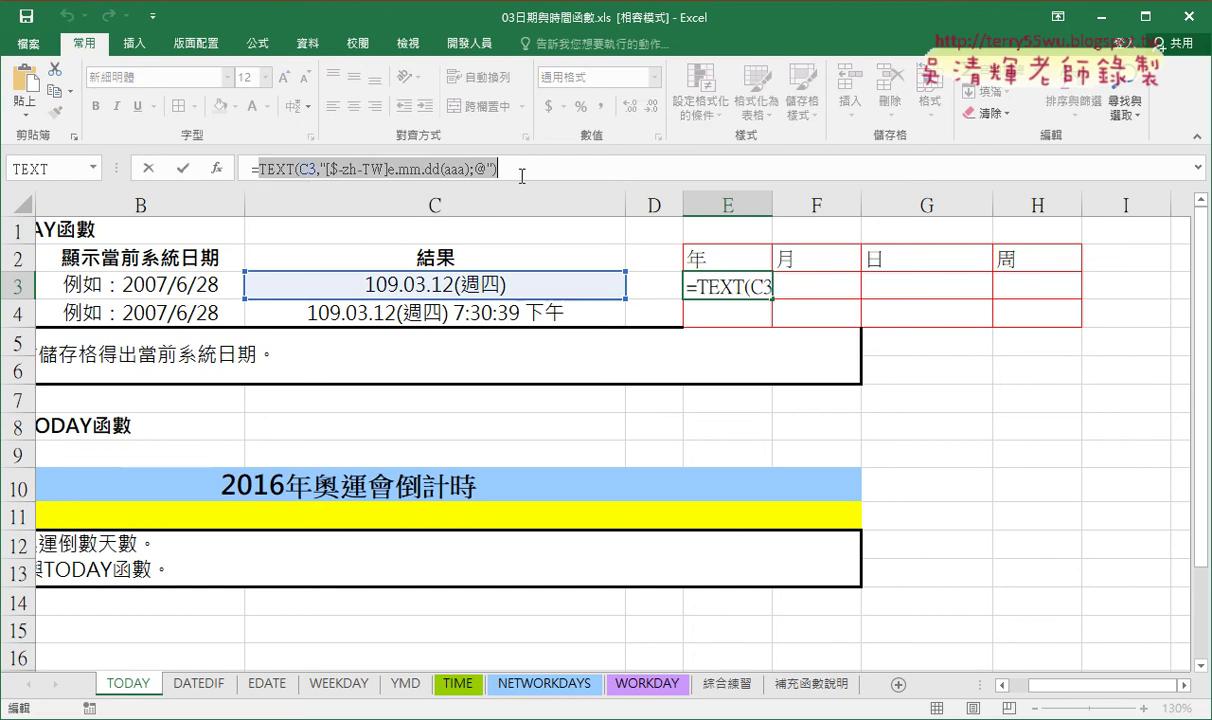
right_click(521, 176)
left_click(560, 190)
left_click(216, 168)
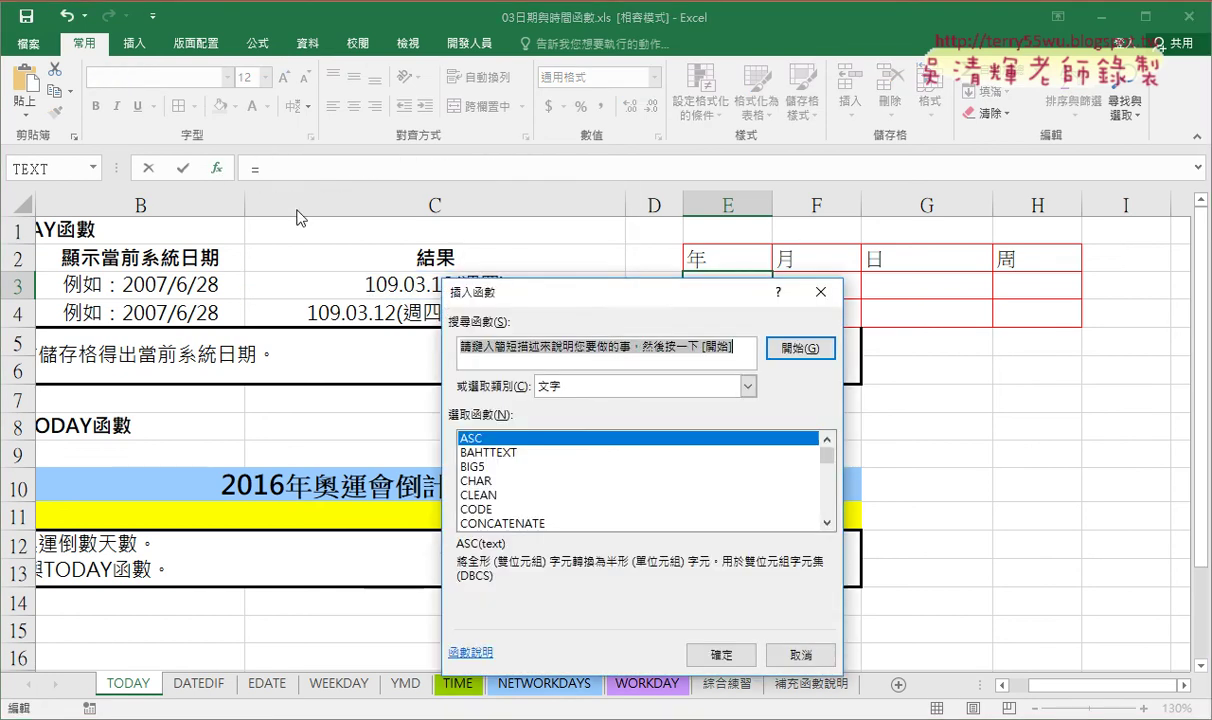
left_click_drag(523, 287, 543, 132)
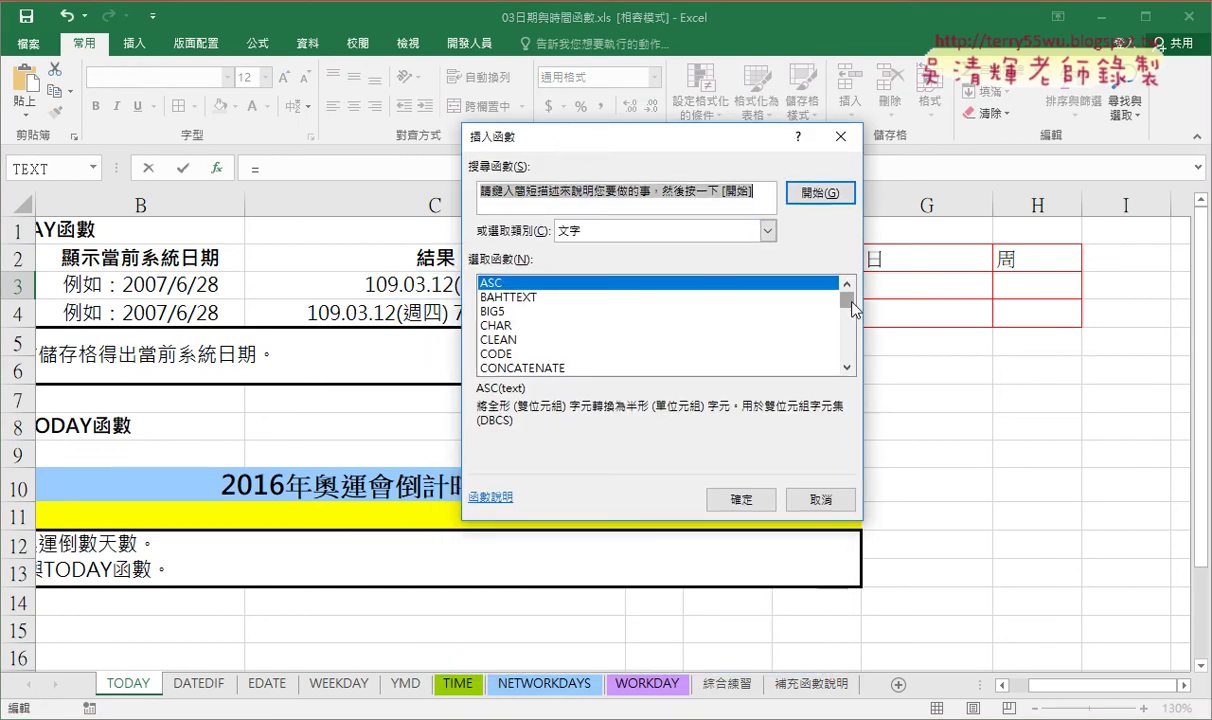
left_click_drag(852, 303, 851, 320)
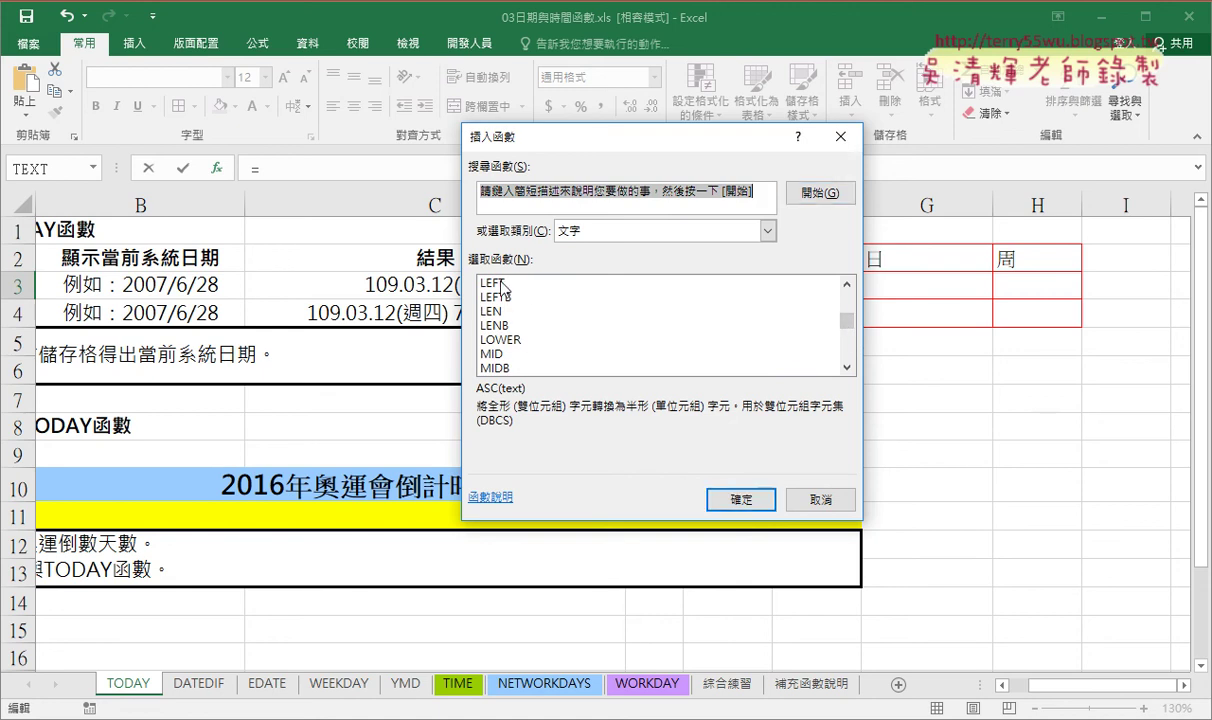
left_click(505, 285)
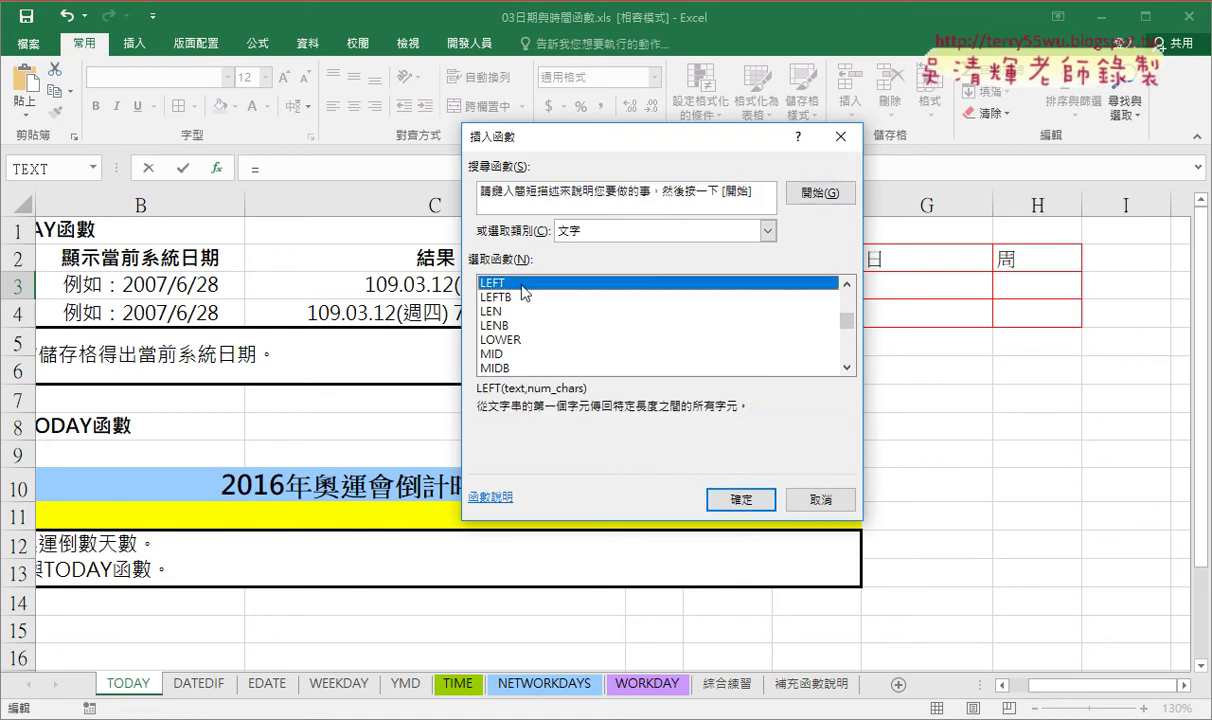
left_click(742, 499)
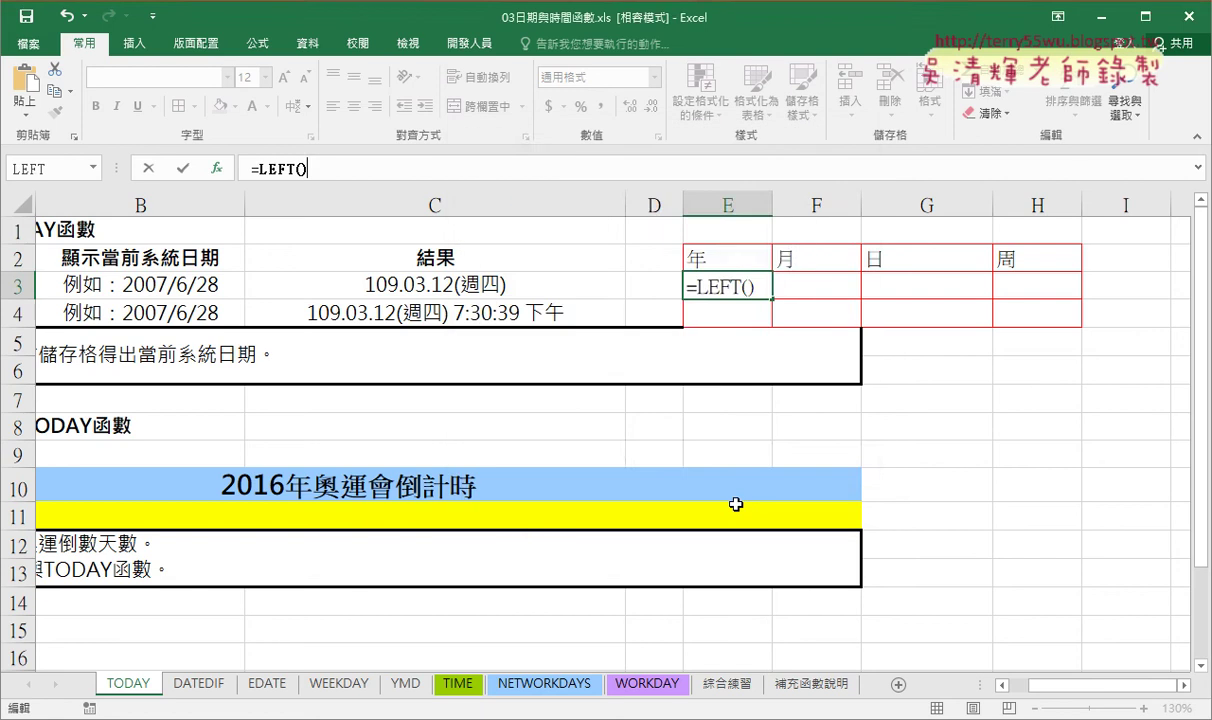
Set LEFT's text to the TEXT formula and count 3, so E3 shows 109.
left_click_drag(549, 193, 570, 331)
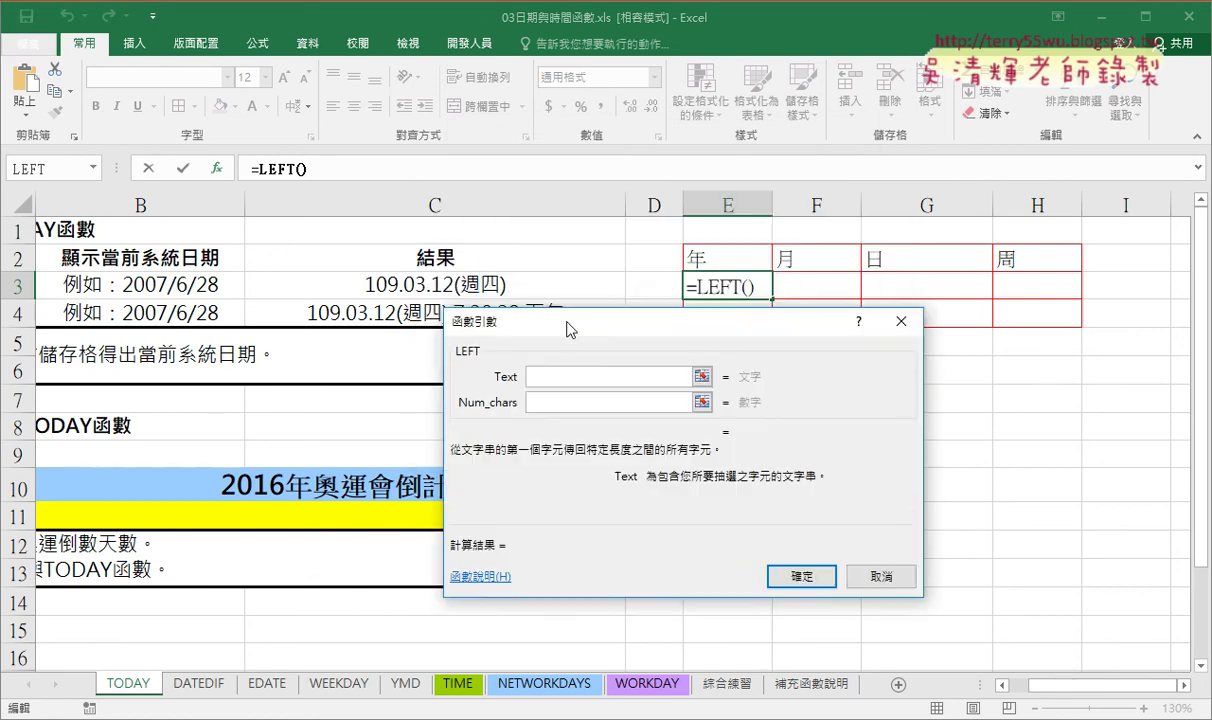
left_click(557, 385)
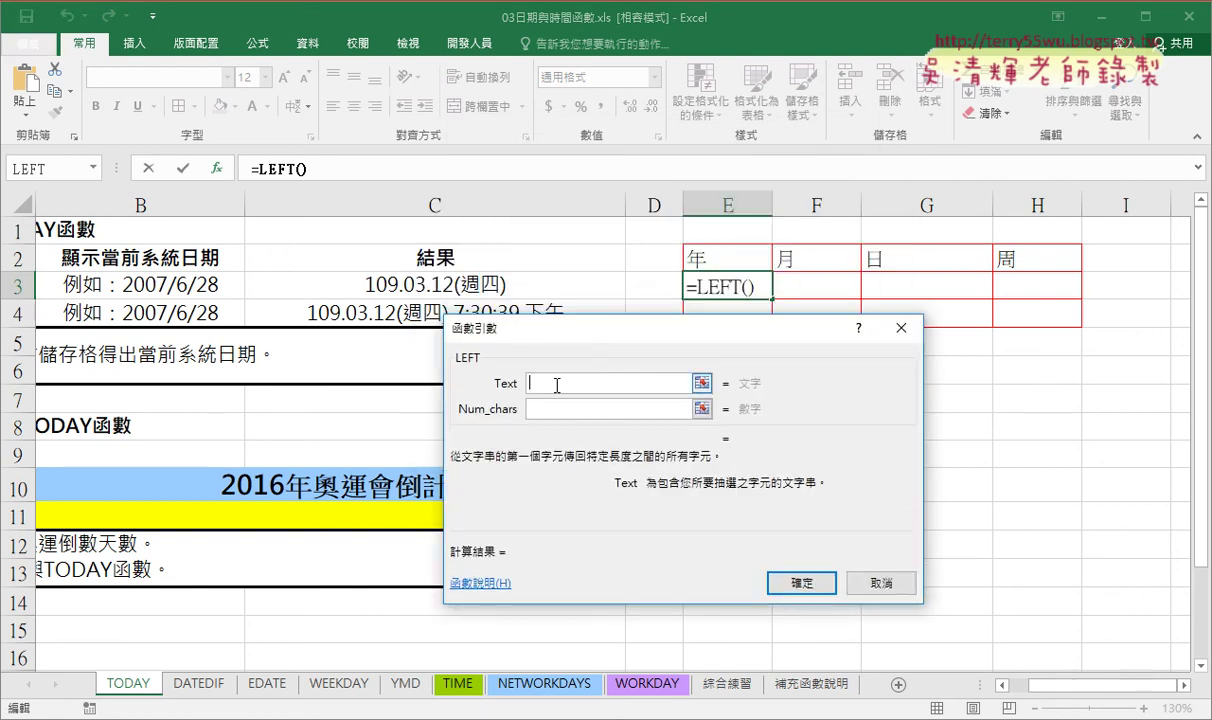
right_click(557, 385)
left_click(585, 441)
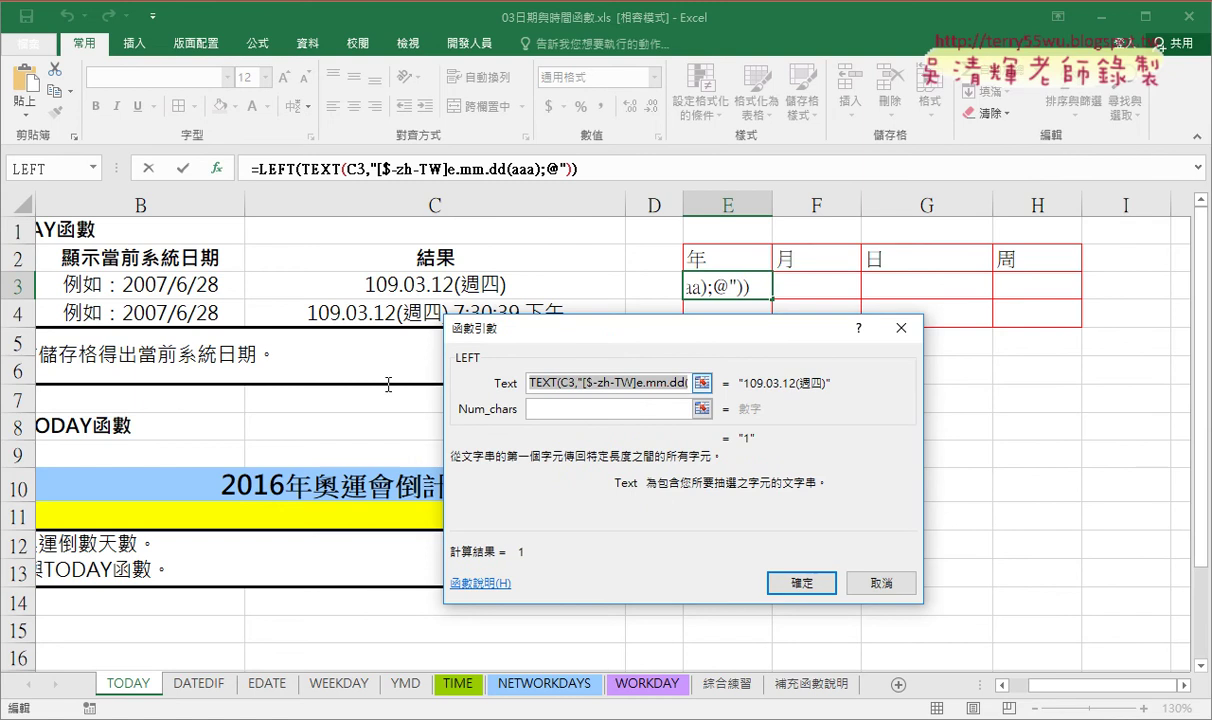
left_click(557, 408)
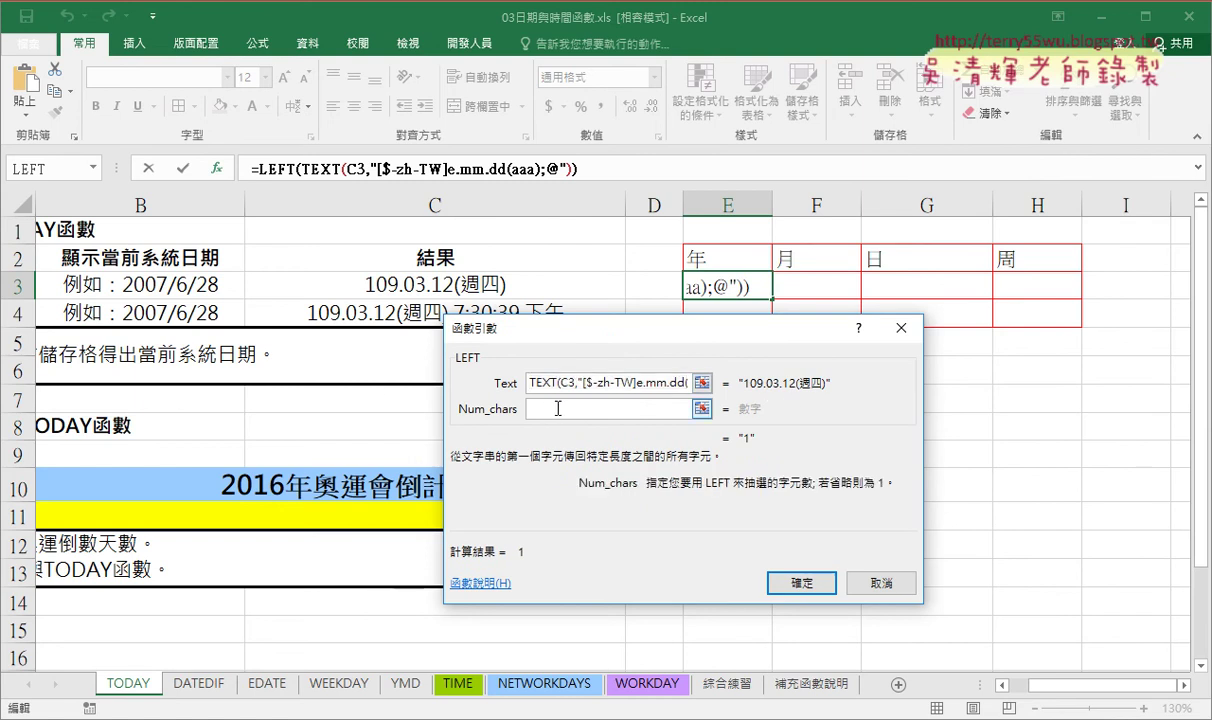
type(",3")
left_click(815, 580)
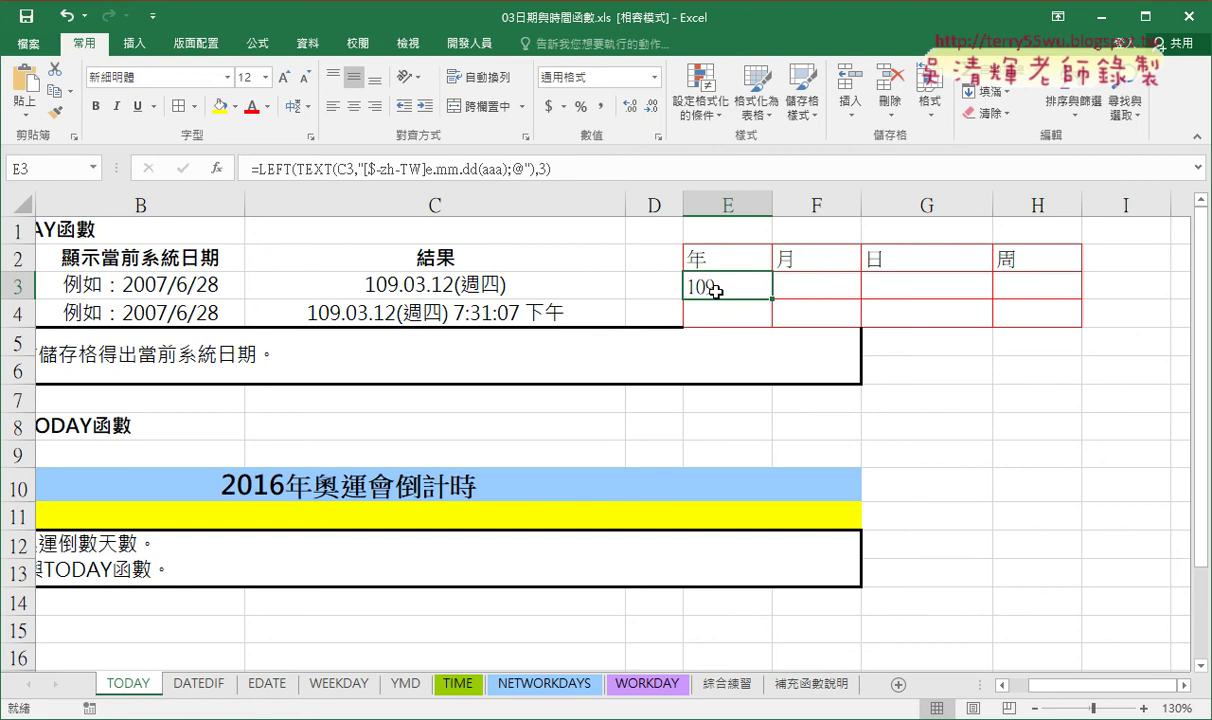
left_click(255, 165)
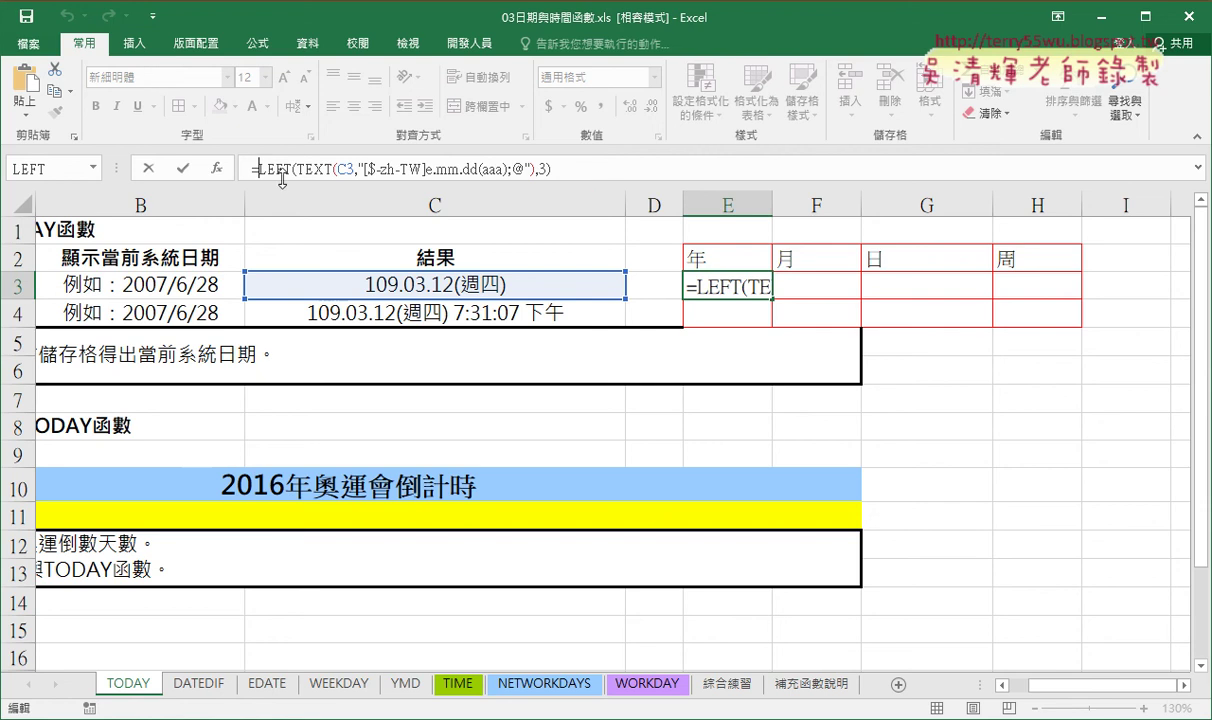
left_click(183, 168)
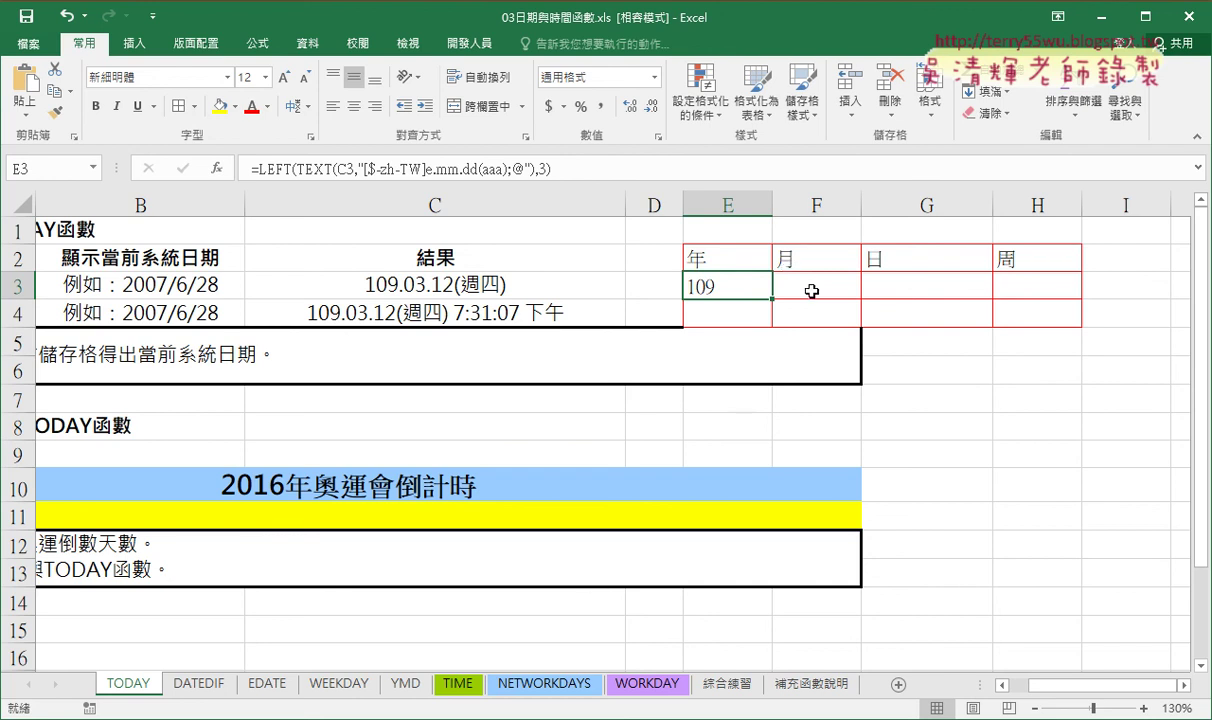
left_click(780, 282)
Insert the MID function into F3.
left_click(216, 168)
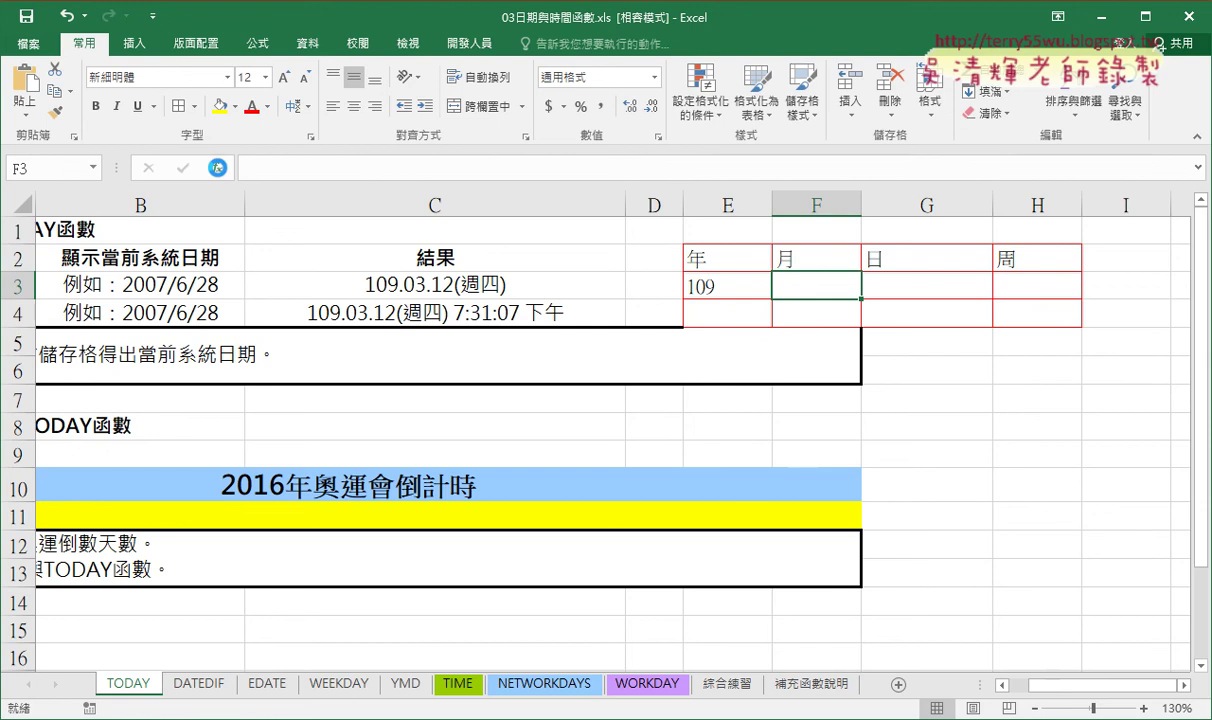
left_click_drag(540, 278, 642, 240)
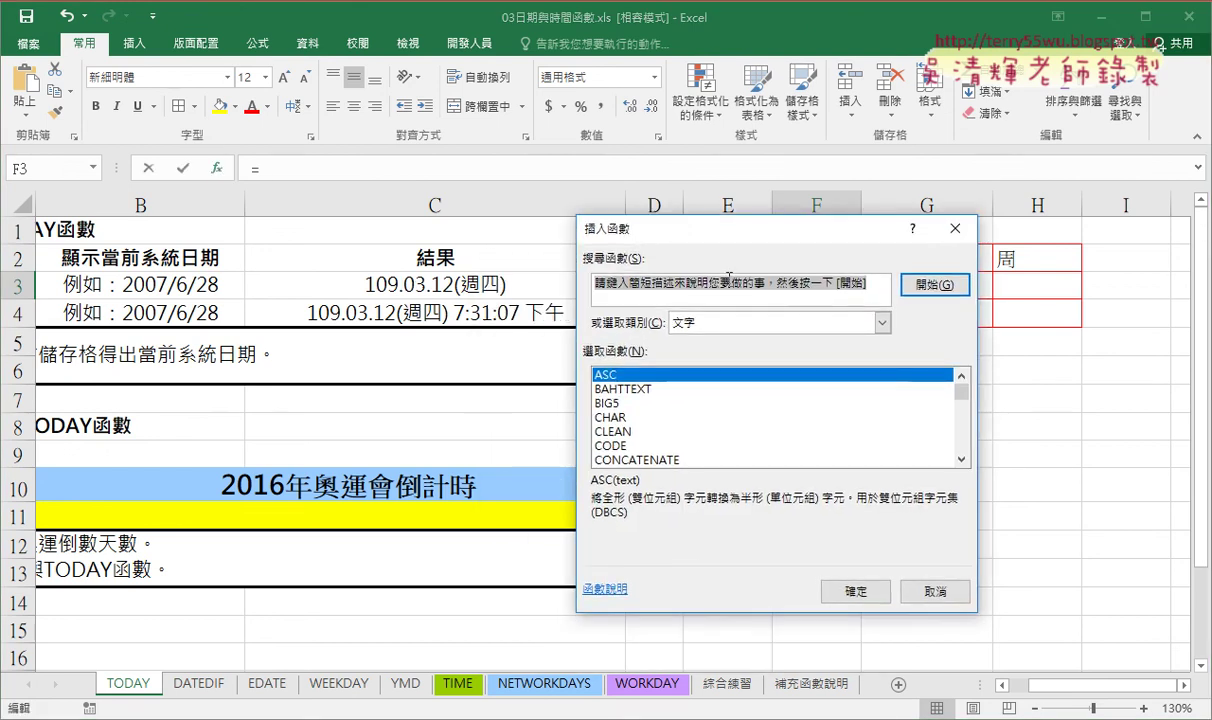
left_click_drag(694, 227, 622, 120)
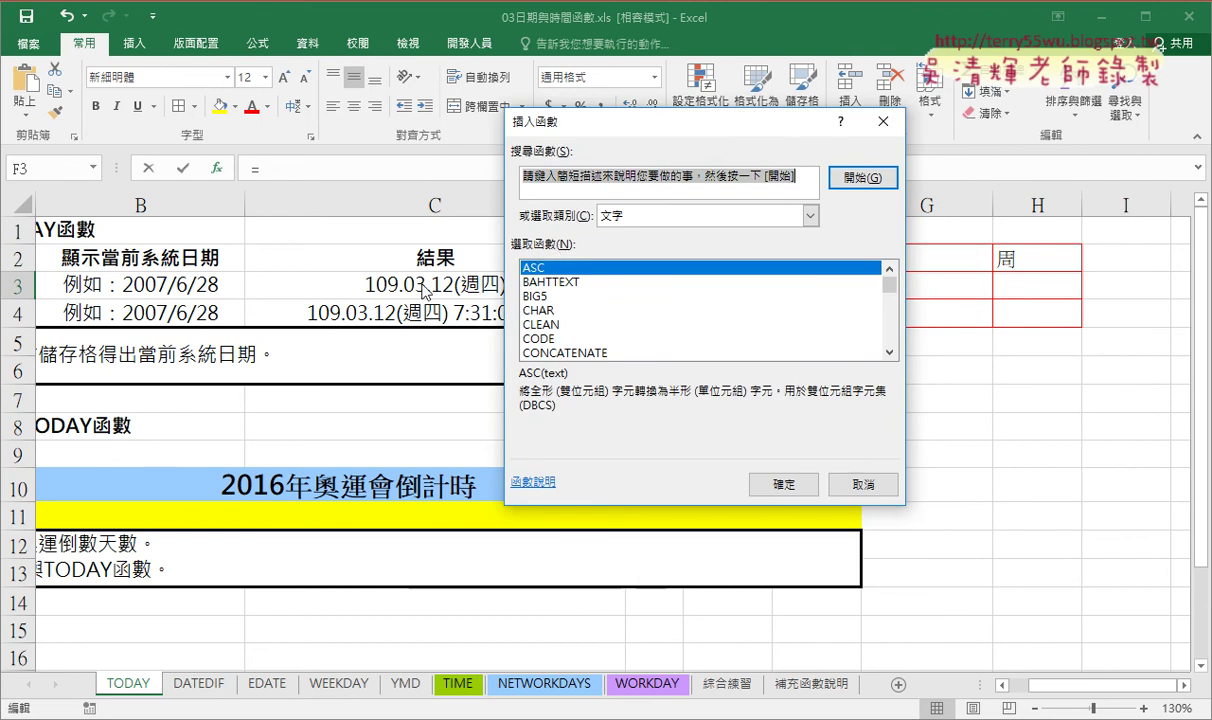
left_click_drag(889, 288, 893, 306)
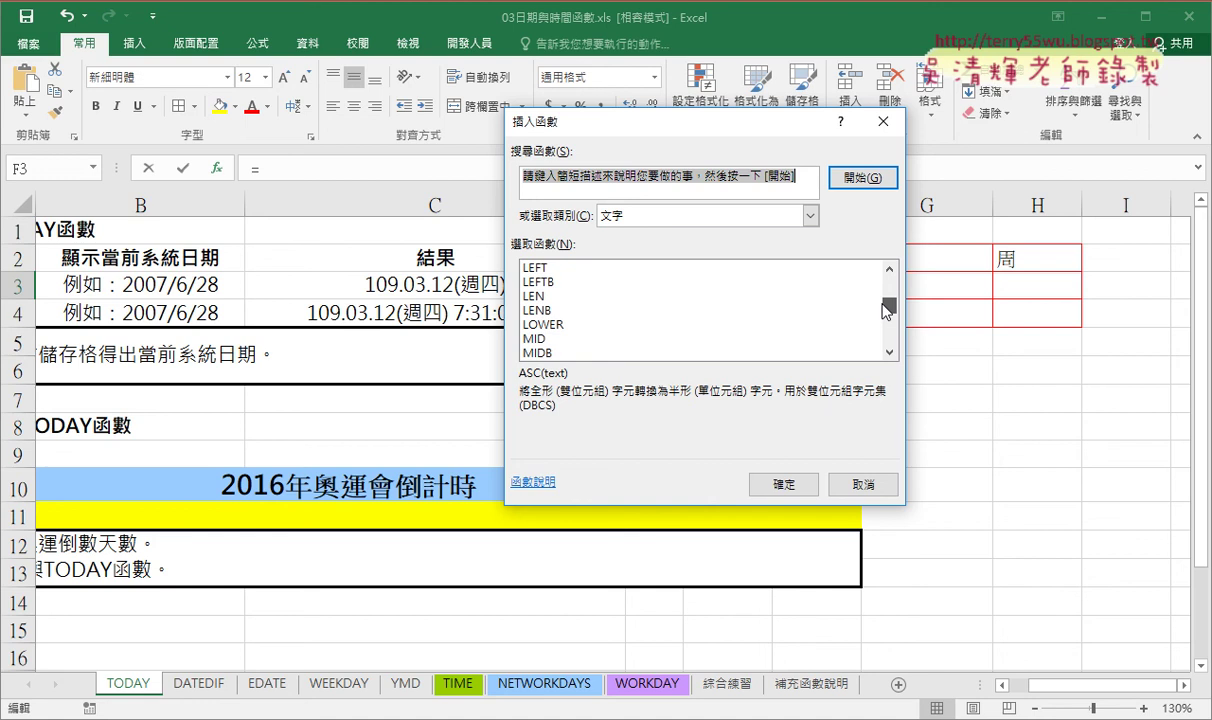
left_click(540, 325)
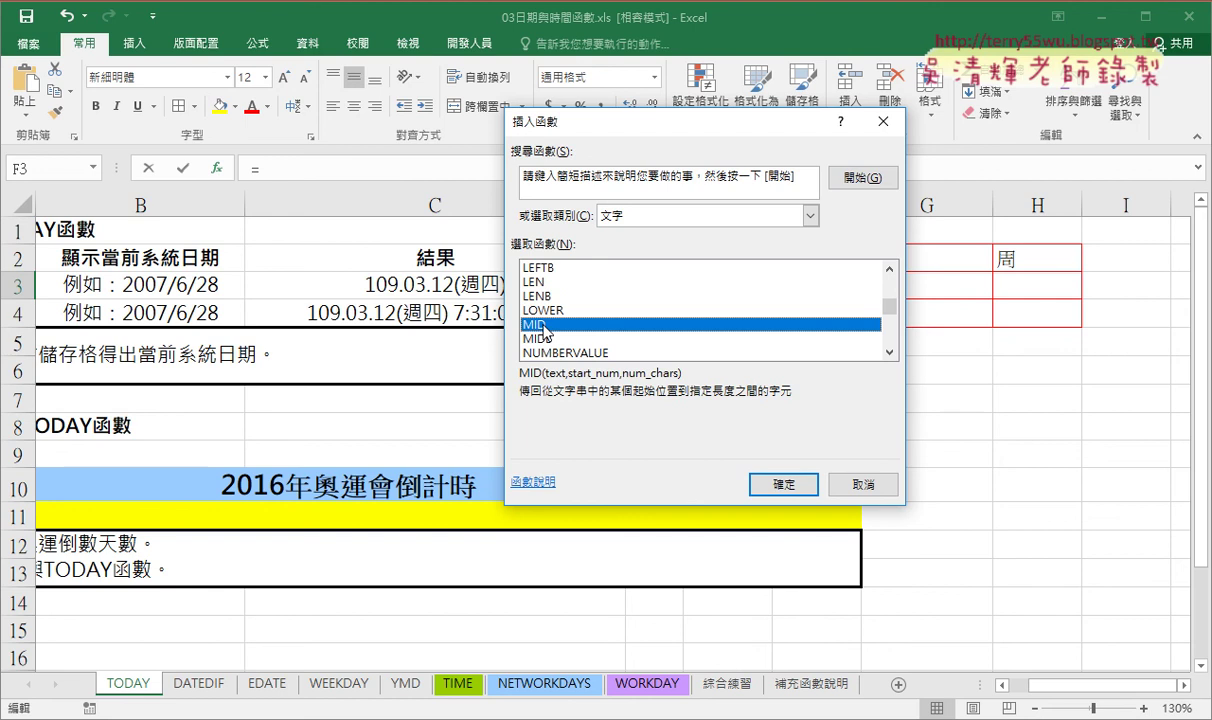
left_click(784, 484)
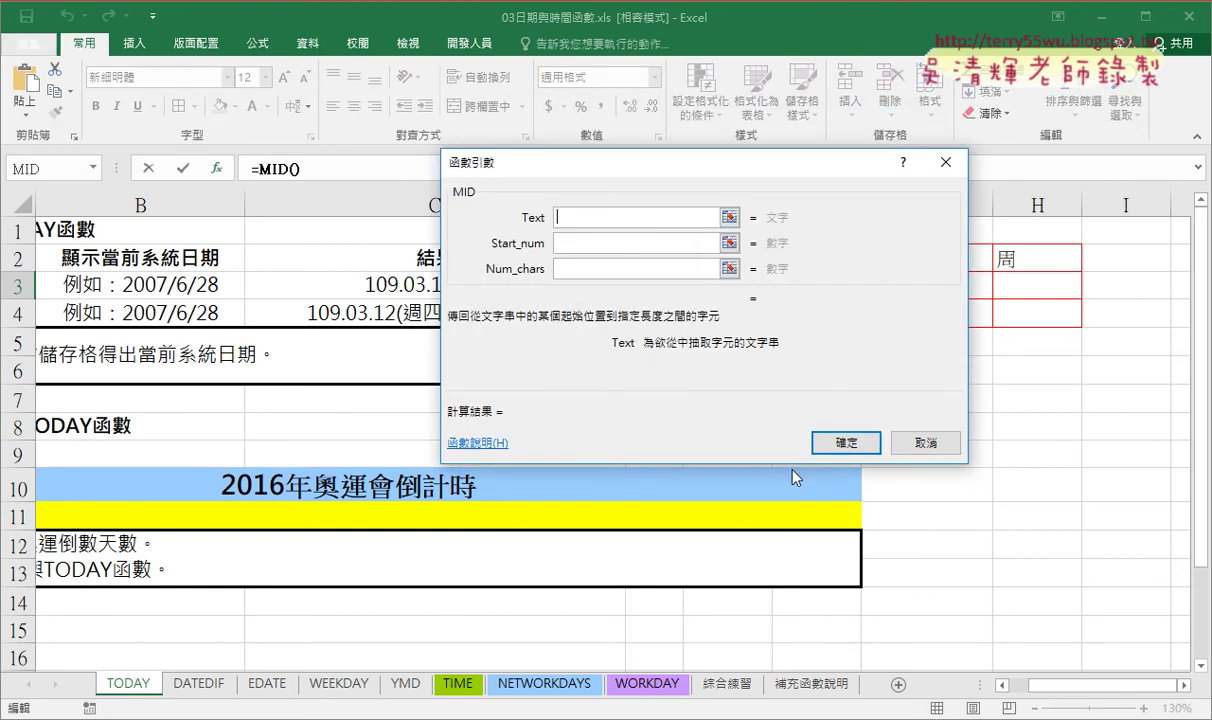
Fill MID with the TEXT(C3,…) formula, start 5 and length 2, showing 03.
right_click(617, 224)
left_click(630, 276)
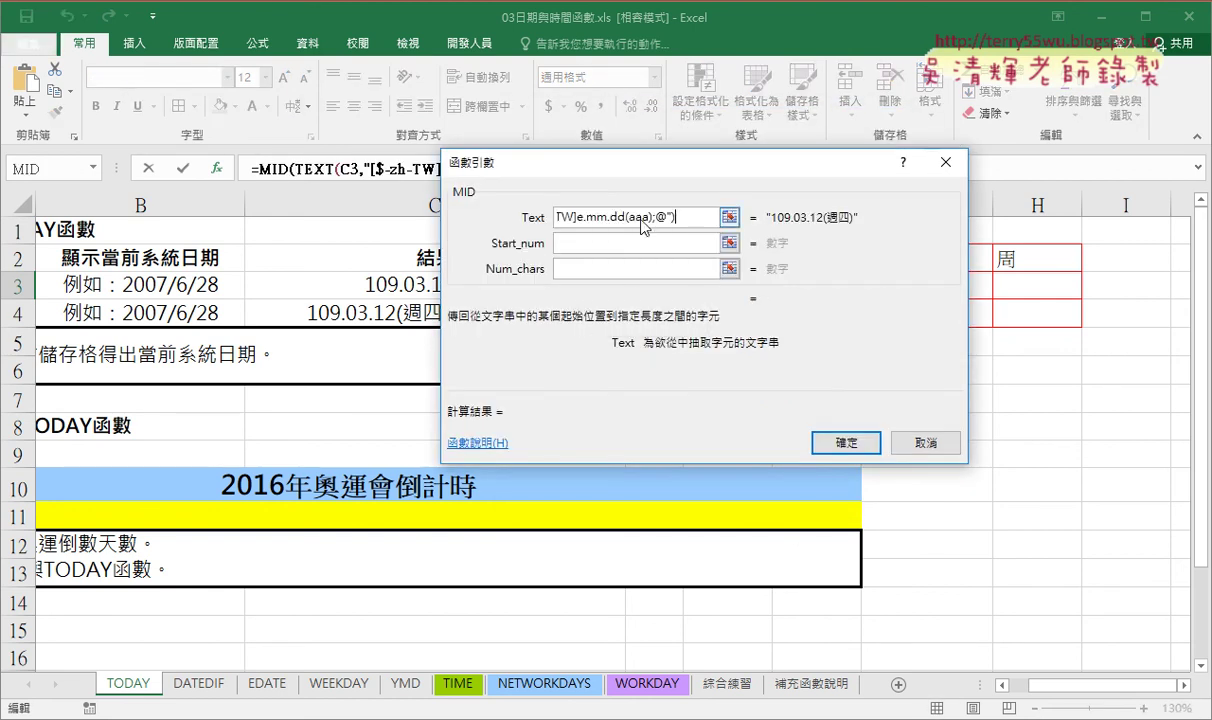
left_click_drag(642, 220, 538, 213)
left_click_drag(644, 170, 721, 333)
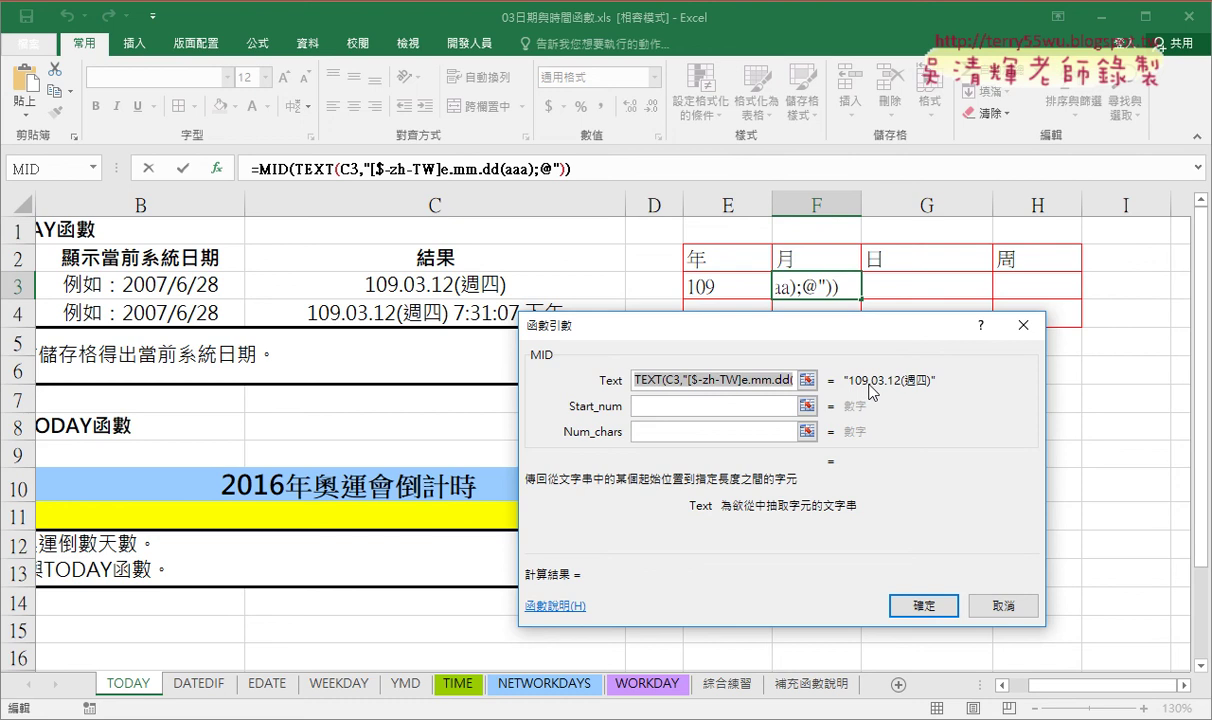
left_click(700, 407)
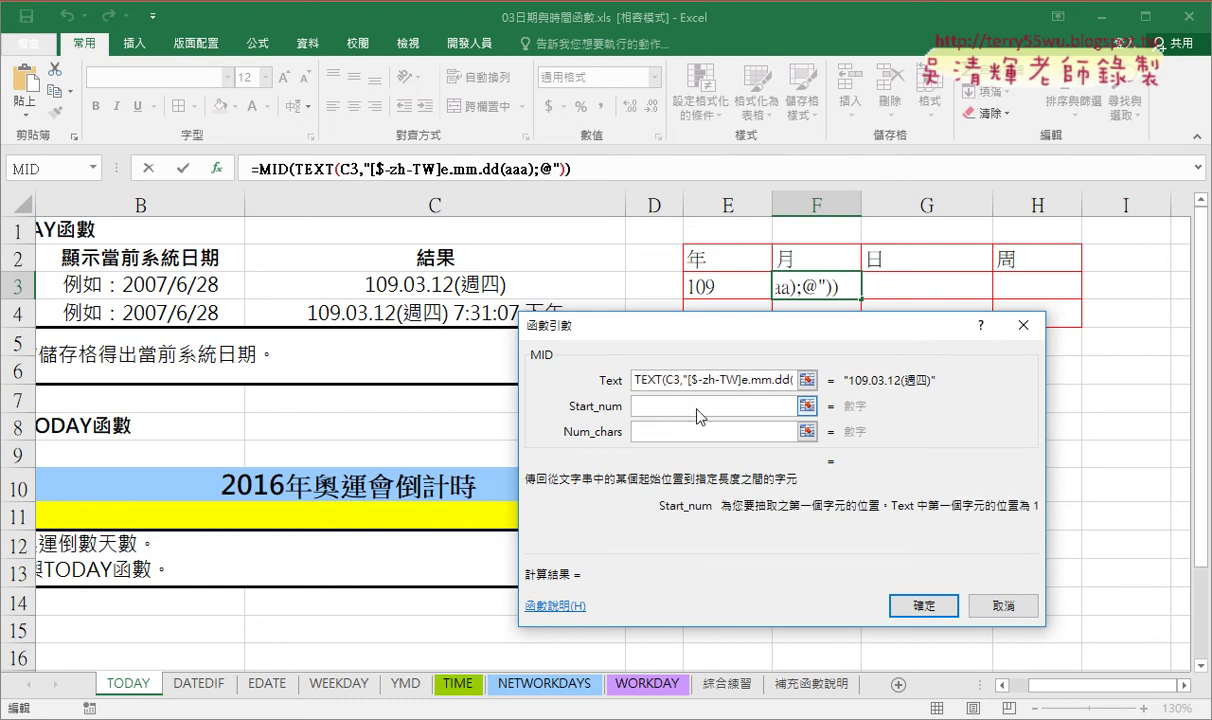
type("5")
left_click(694, 432)
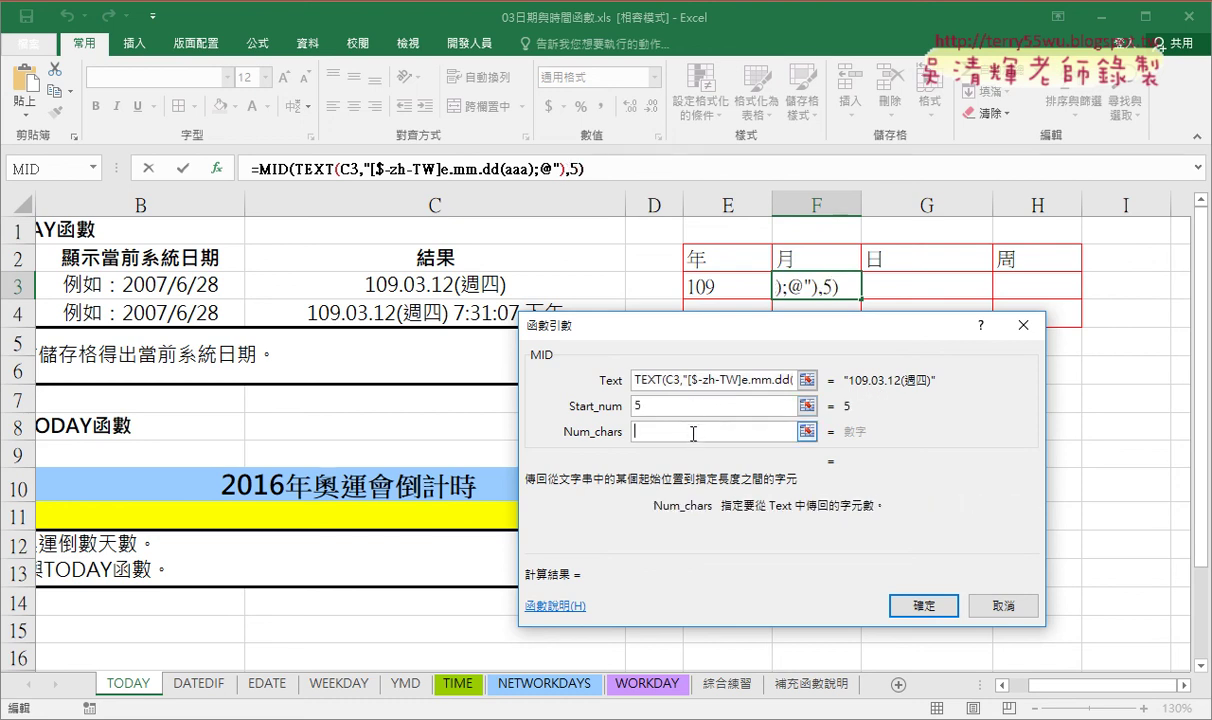
type("2")
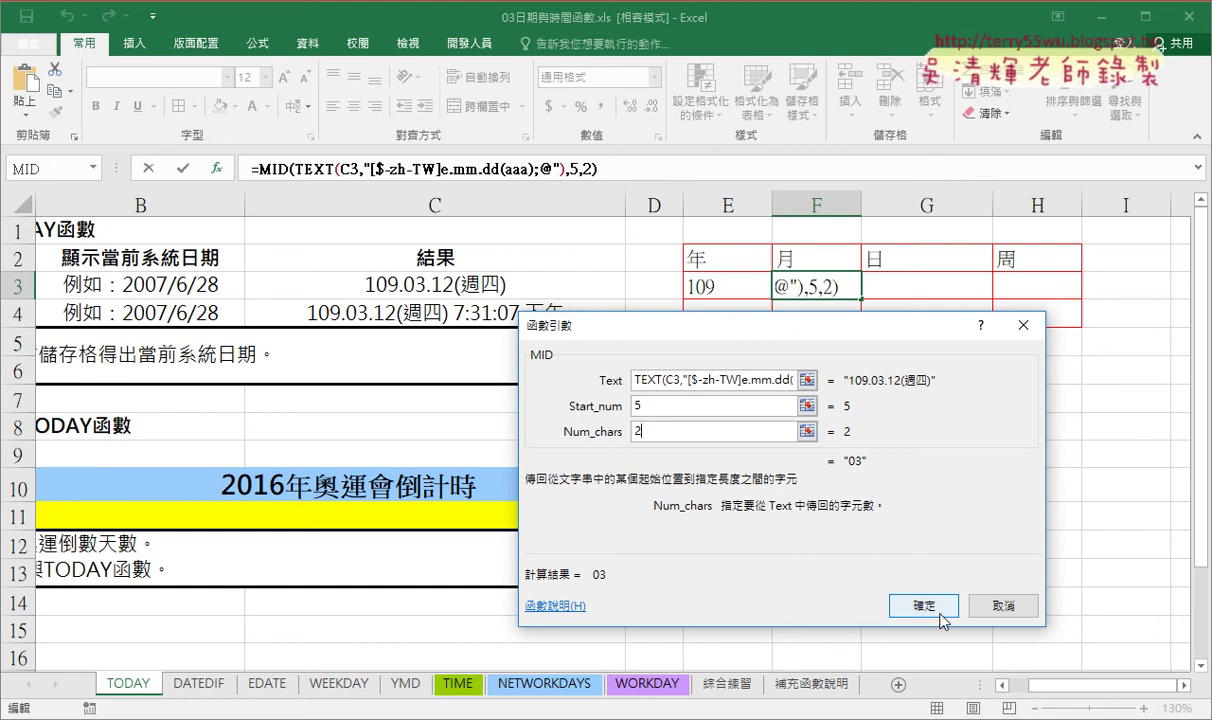
left_click(935, 609)
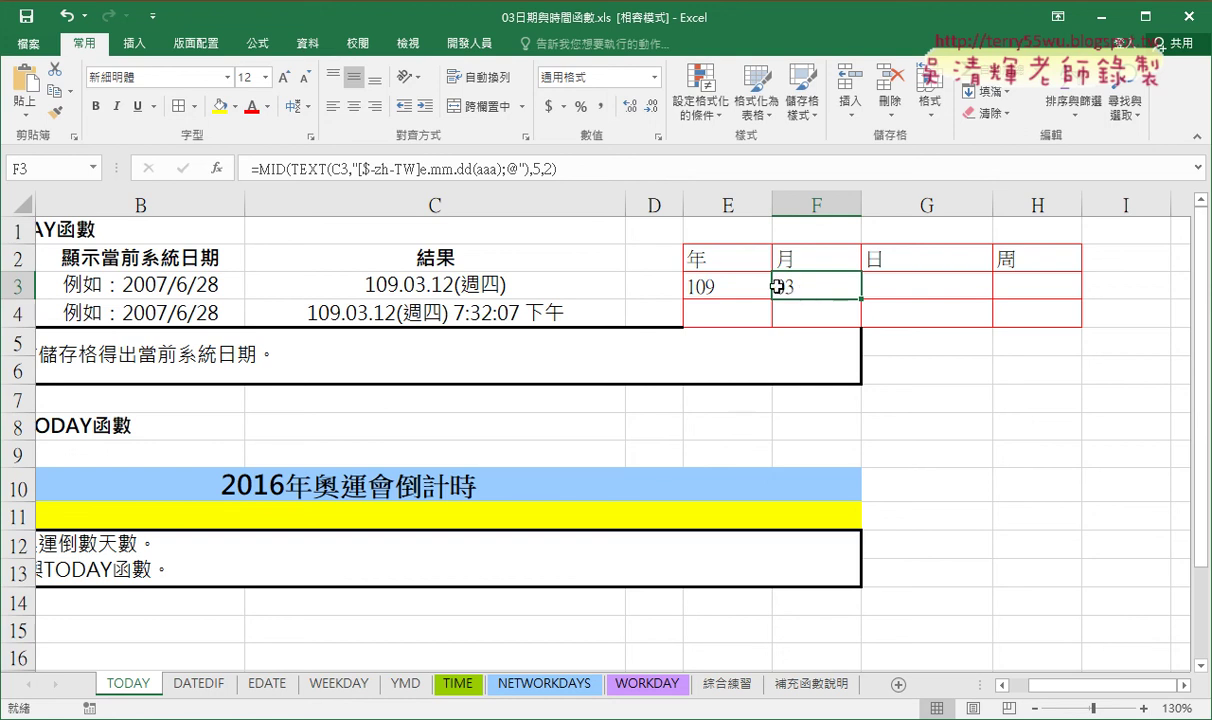
Copy F3's month MID formula from the formula bar.
left_click(914, 286)
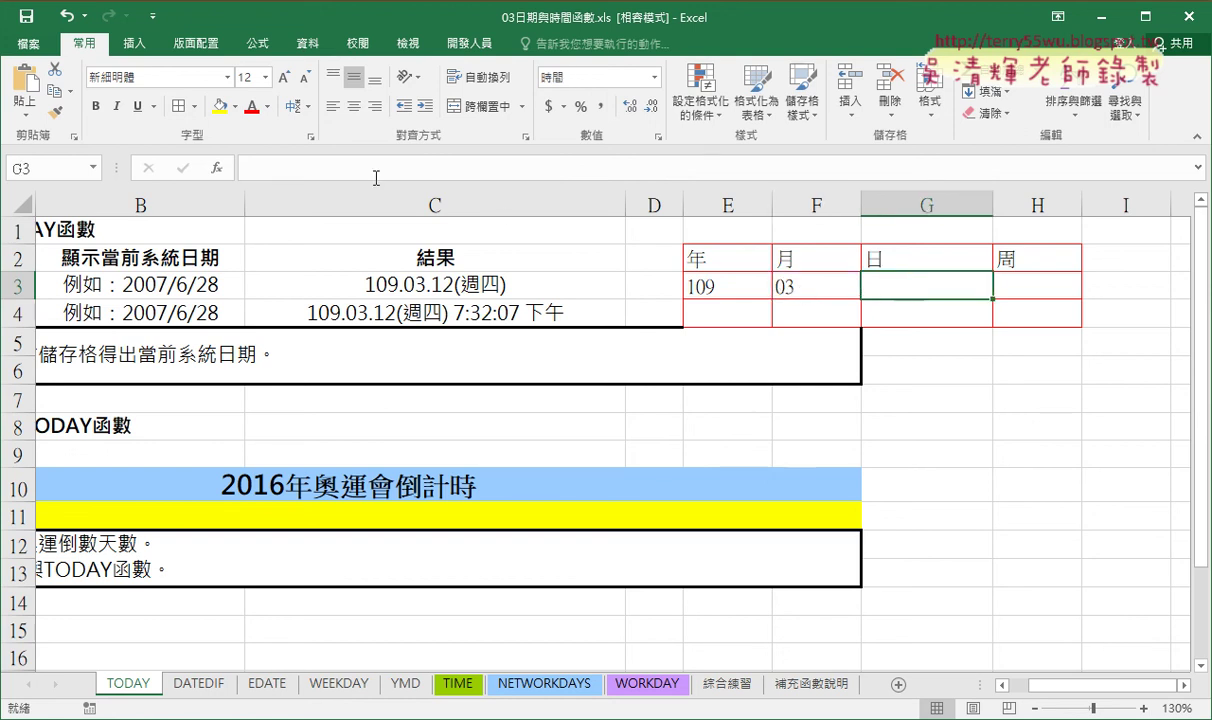
left_click(785, 287)
left_click_drag(557, 169, 250, 169)
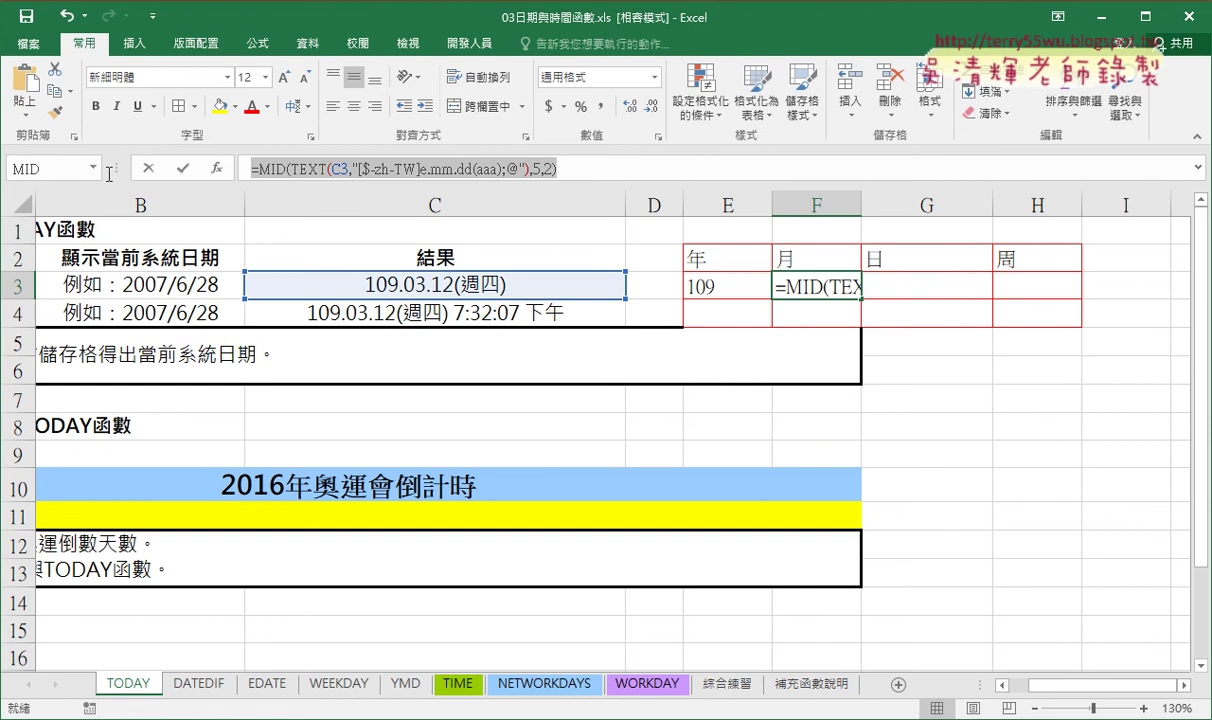
right_click(302, 177)
left_click(335, 212)
left_click(148, 168)
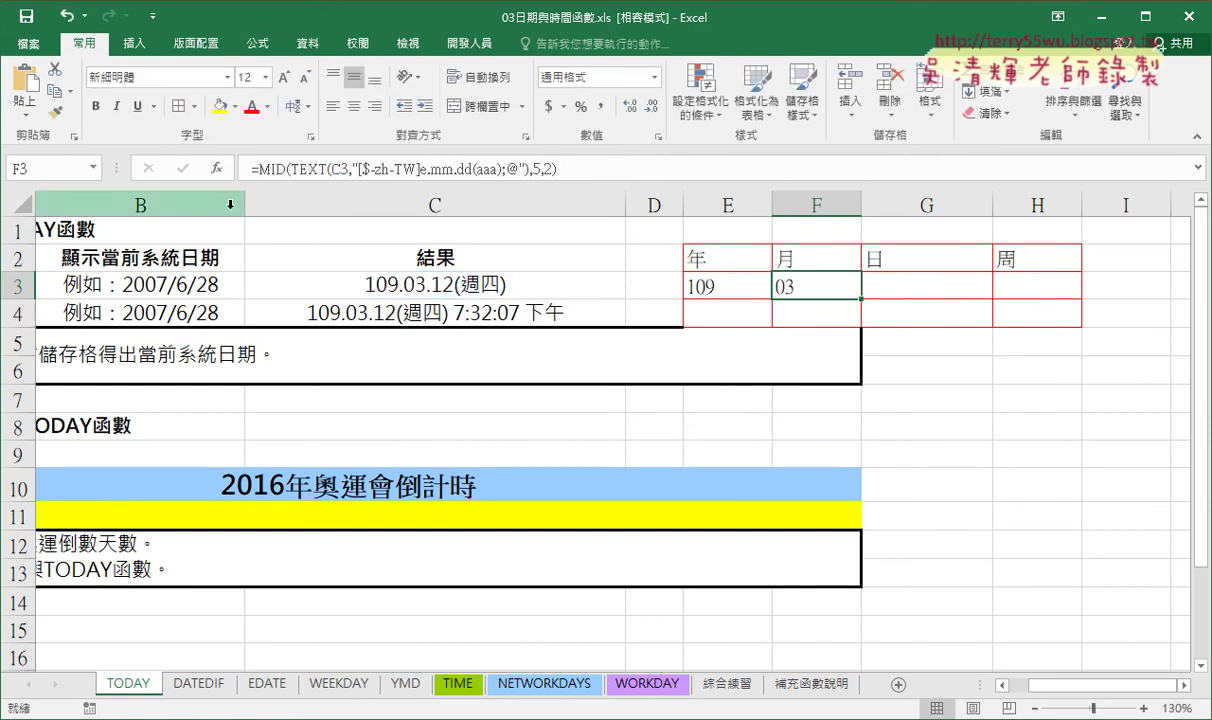
Paste the formula into G3 with start position 8, showing day 12.
left_click(880, 280)
left_click(284, 165)
right_click(300, 168)
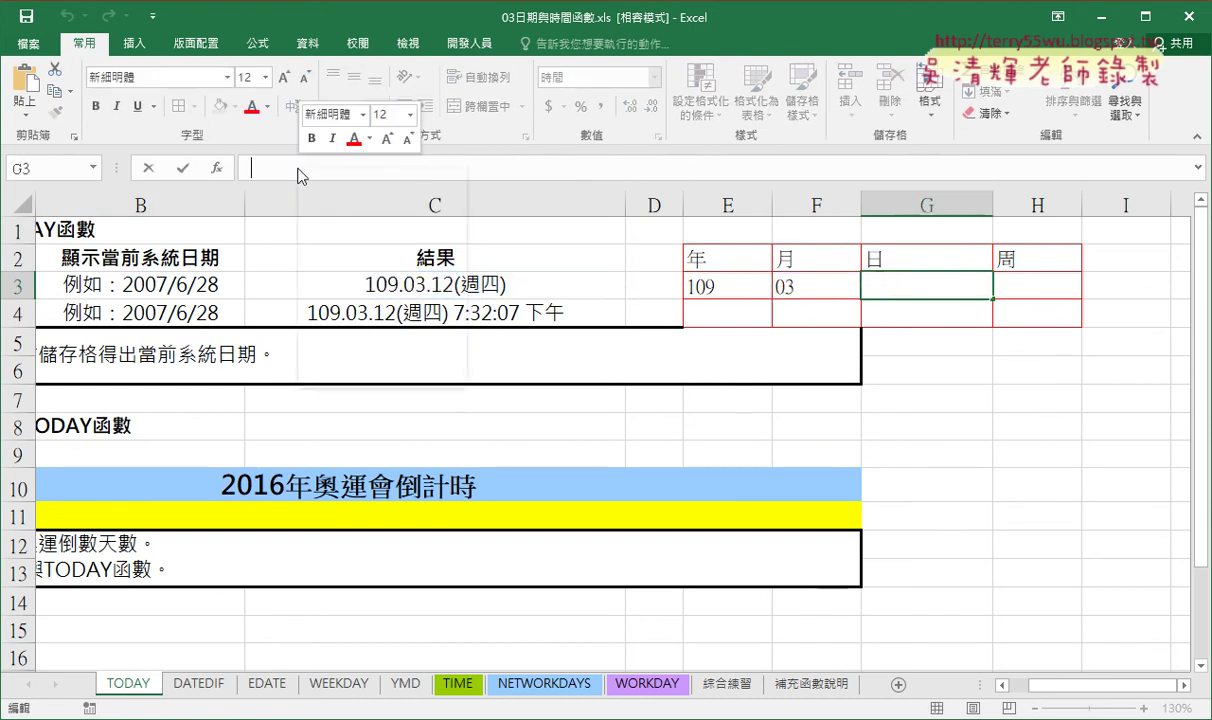
left_click(340, 246)
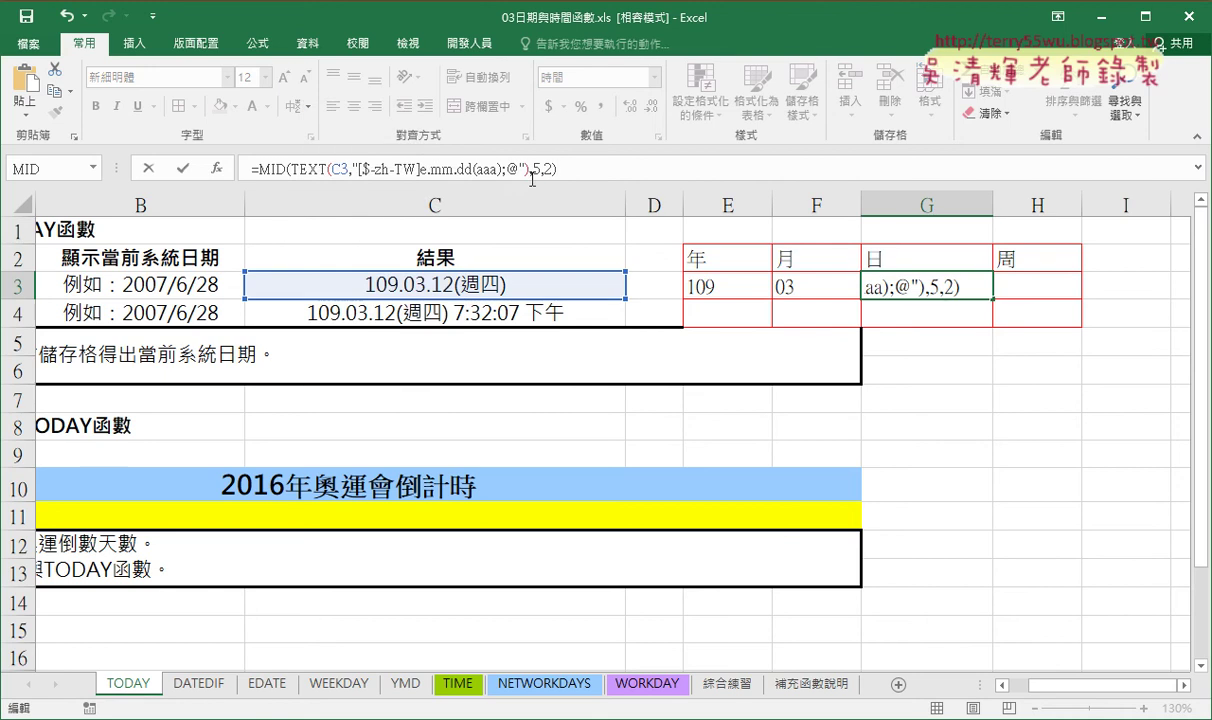
left_click(528, 169)
double_click(536, 169)
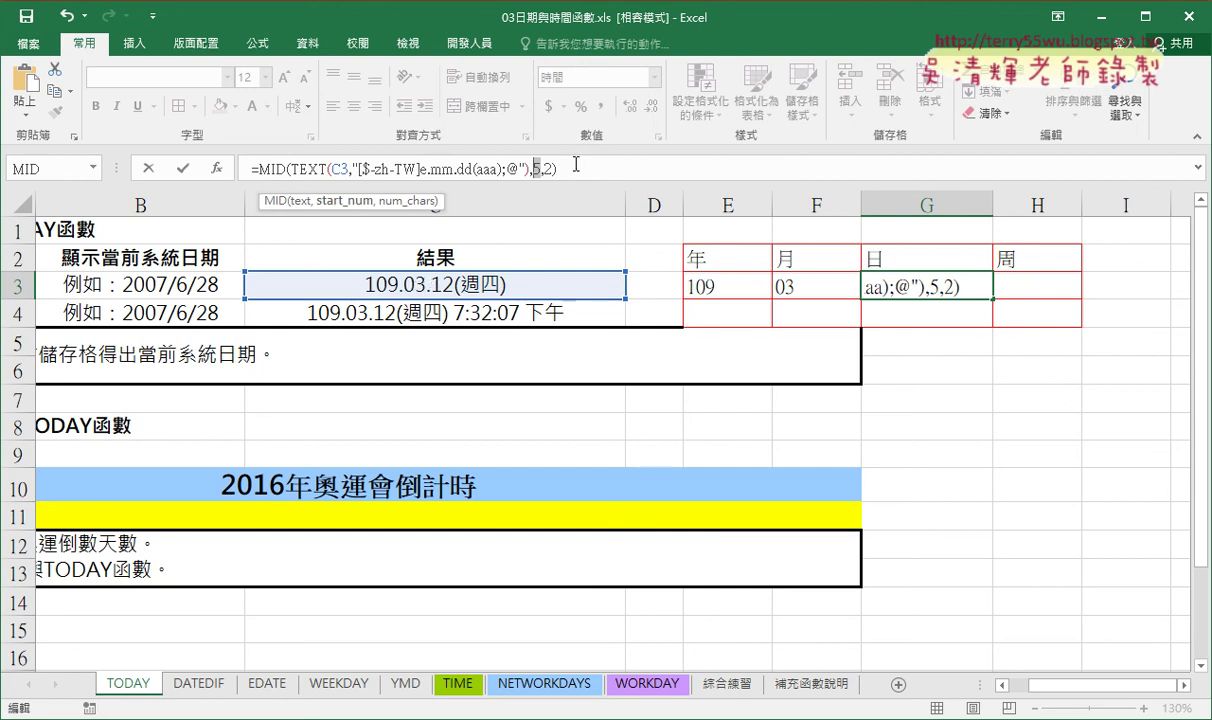
type("8")
left_click(182, 168)
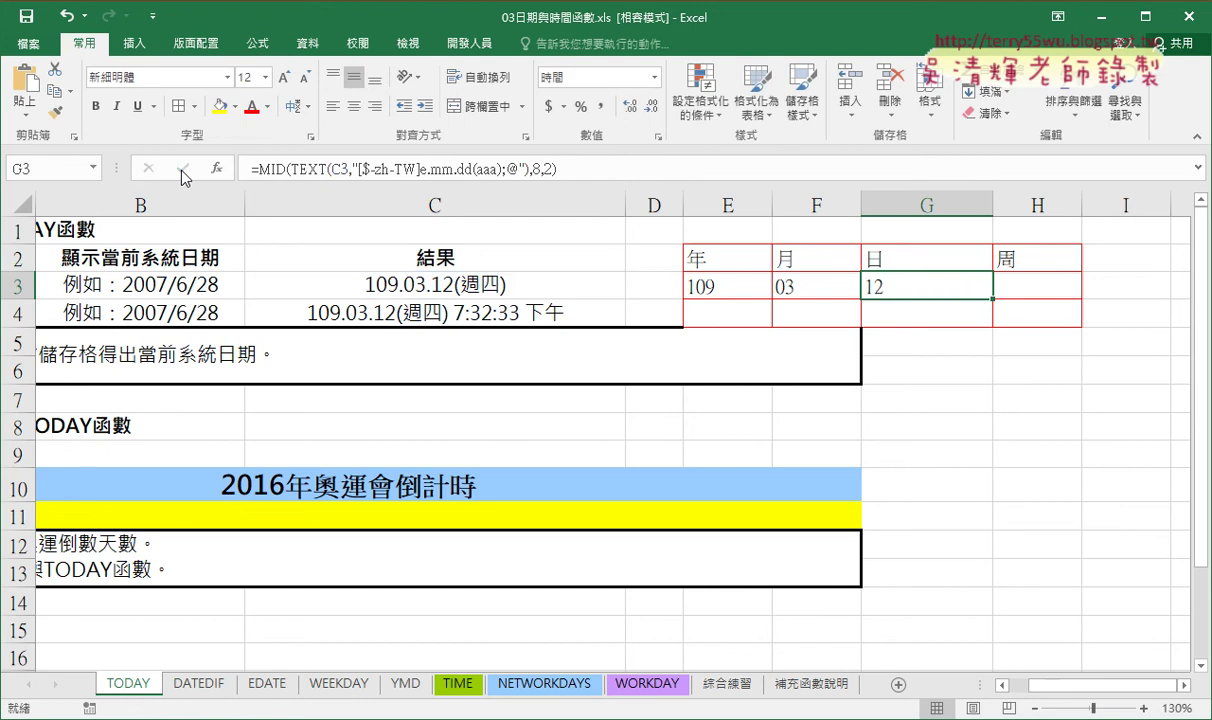
Paste the MID formula into H3 with start position 11, showing 週四.
left_click(1030, 286)
right_click(368, 170)
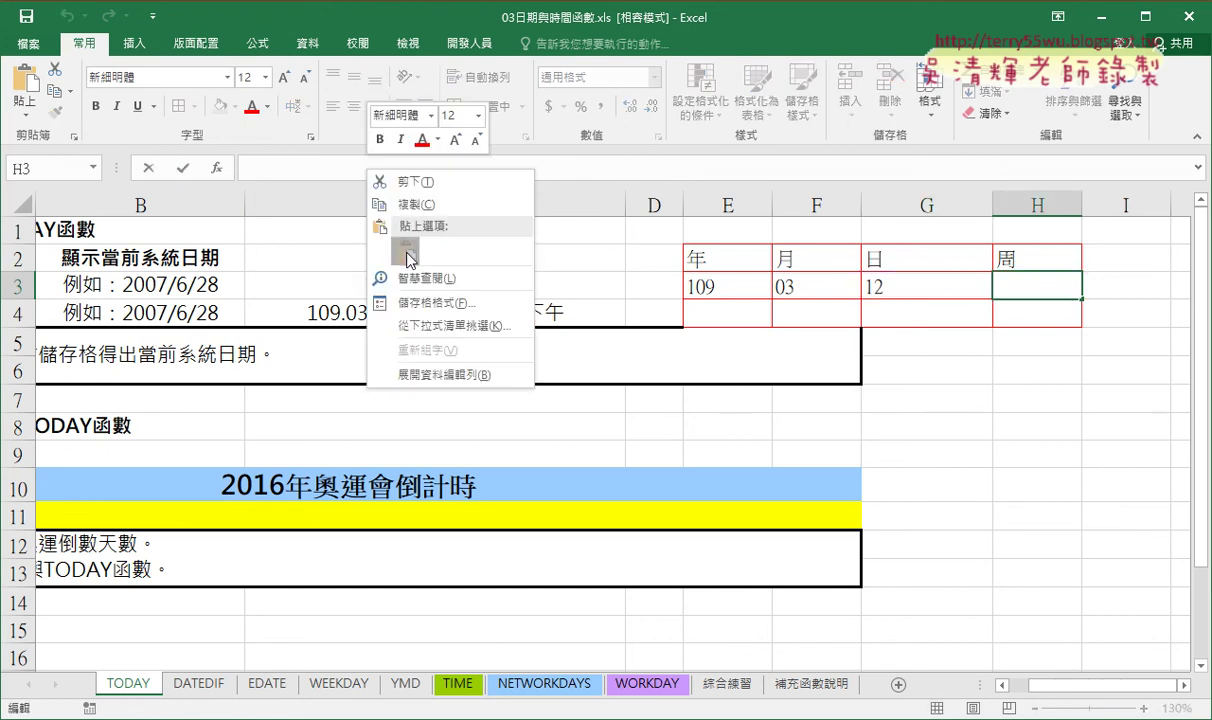
left_click(405, 250)
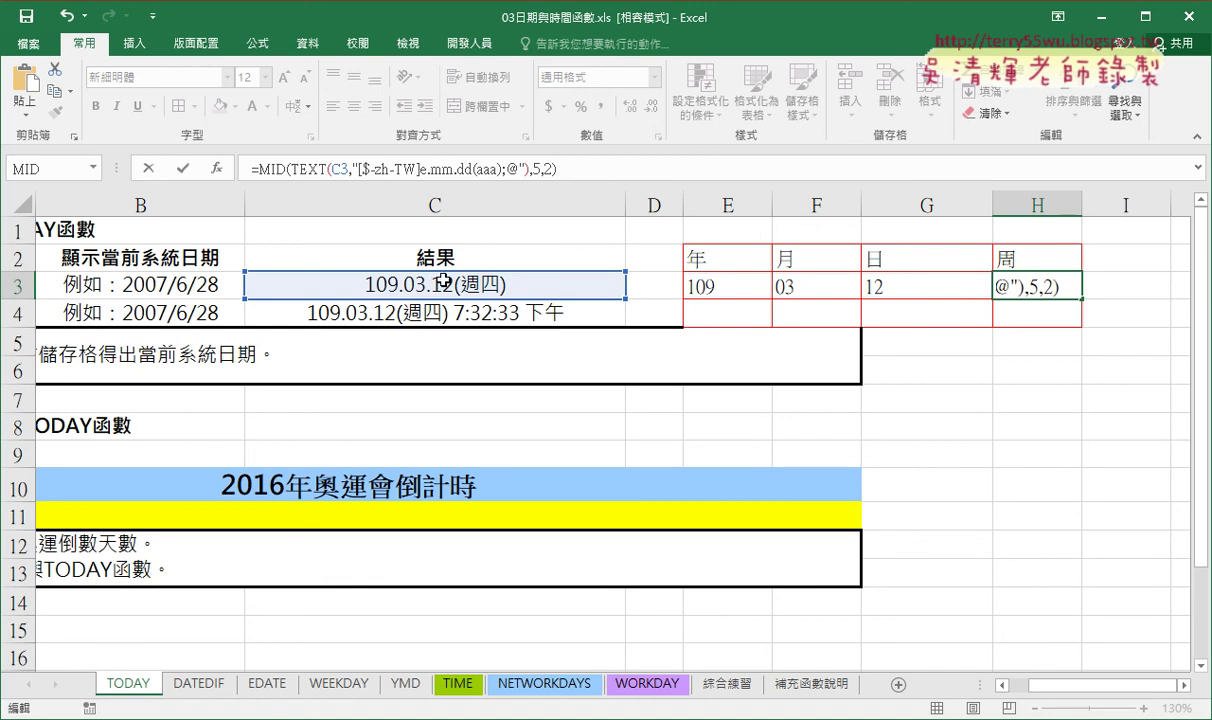
double_click(541, 168)
type("11")
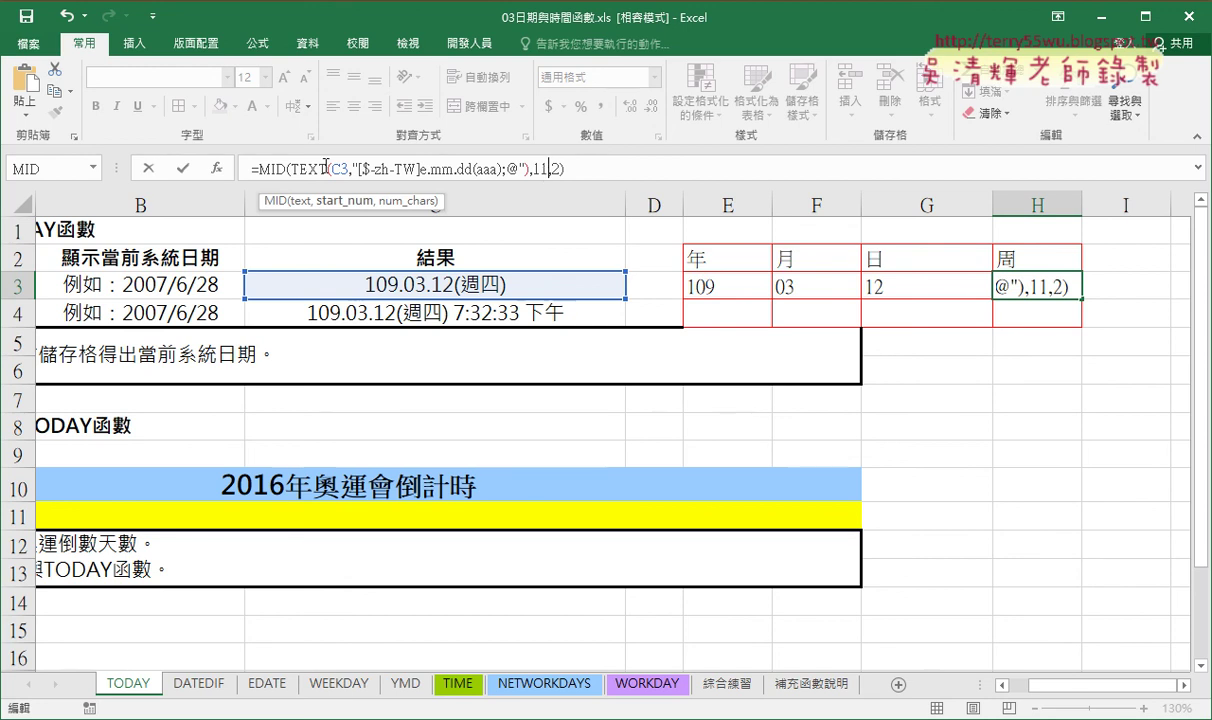
left_click(183, 170)
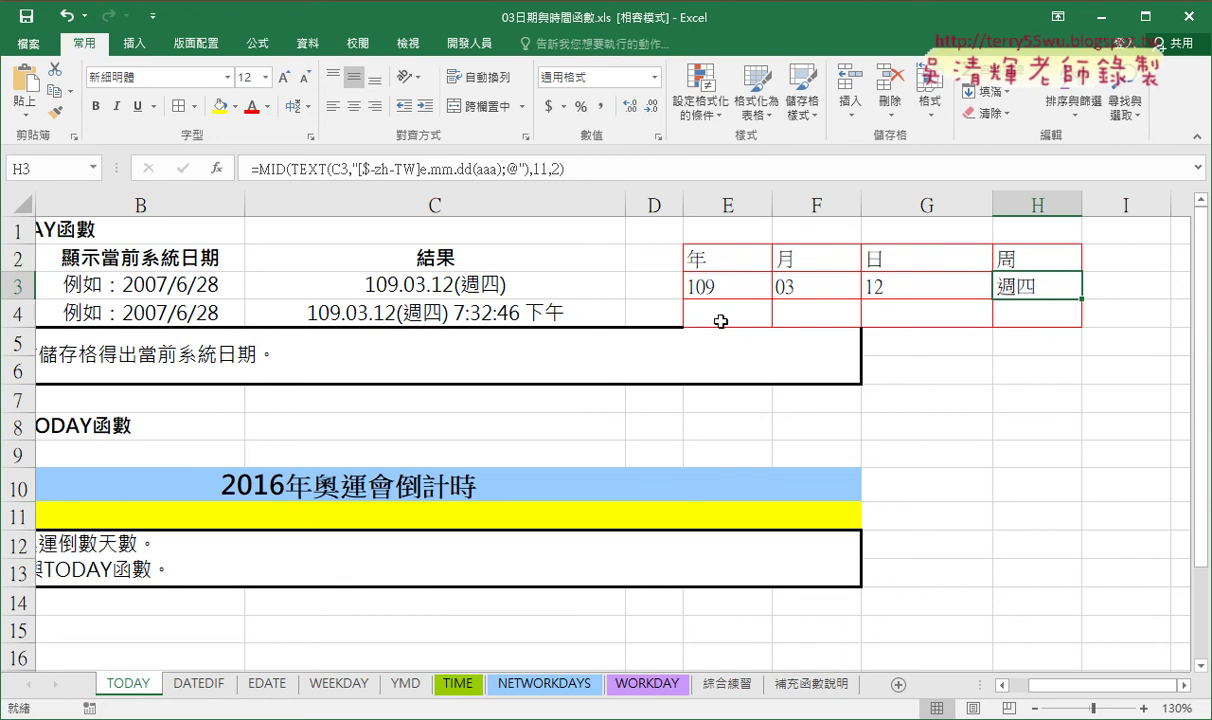
left_click(688, 312)
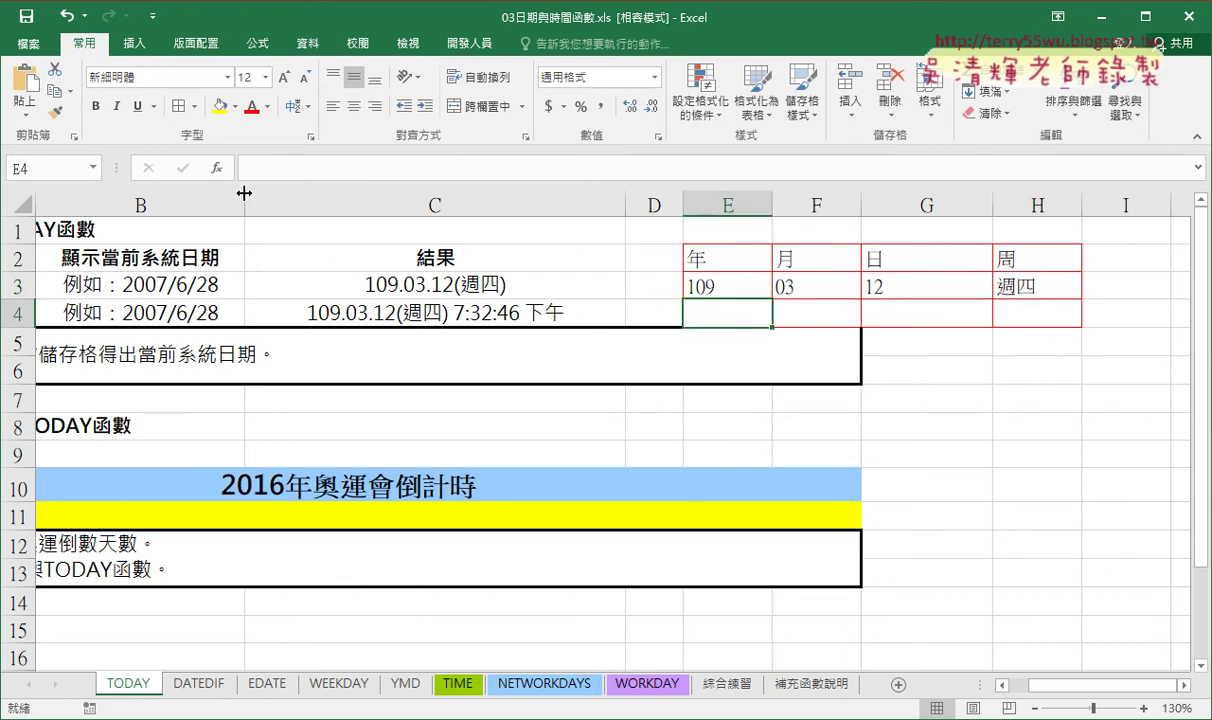
Build =YEAR(C3) in E4 from the 日期及時間 category, previewing 2020.
left_click(216, 168)
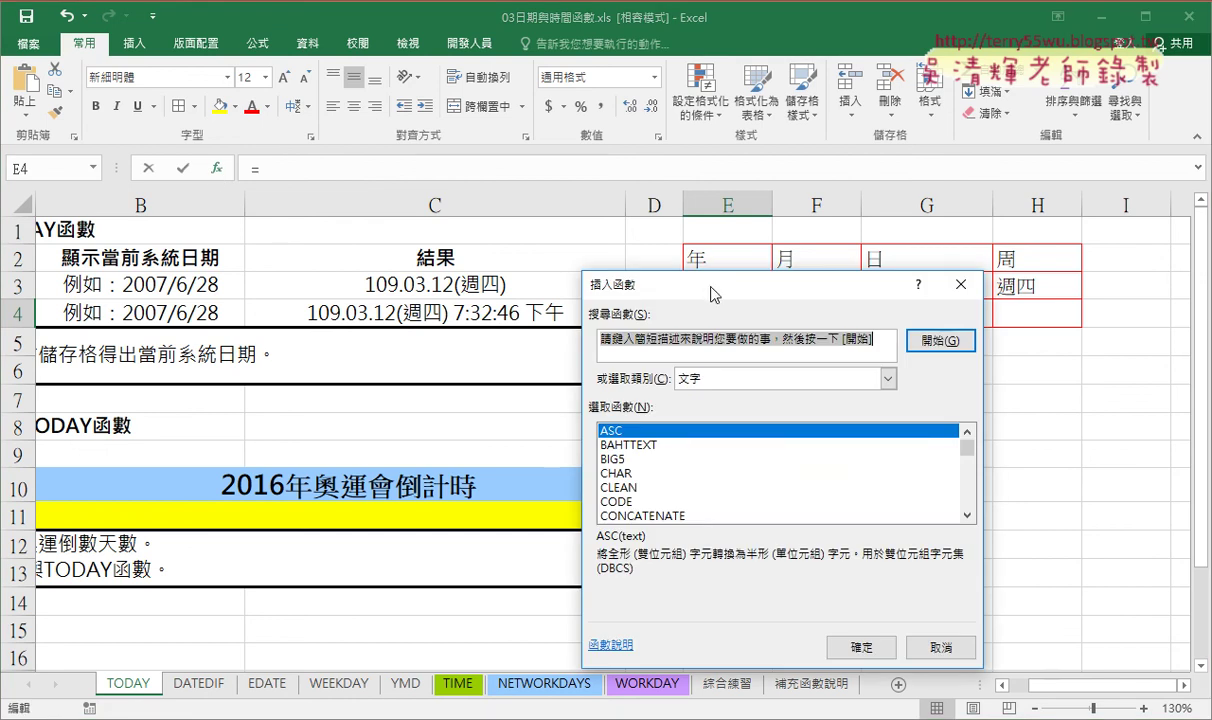
left_click_drag(676, 282, 364, 141)
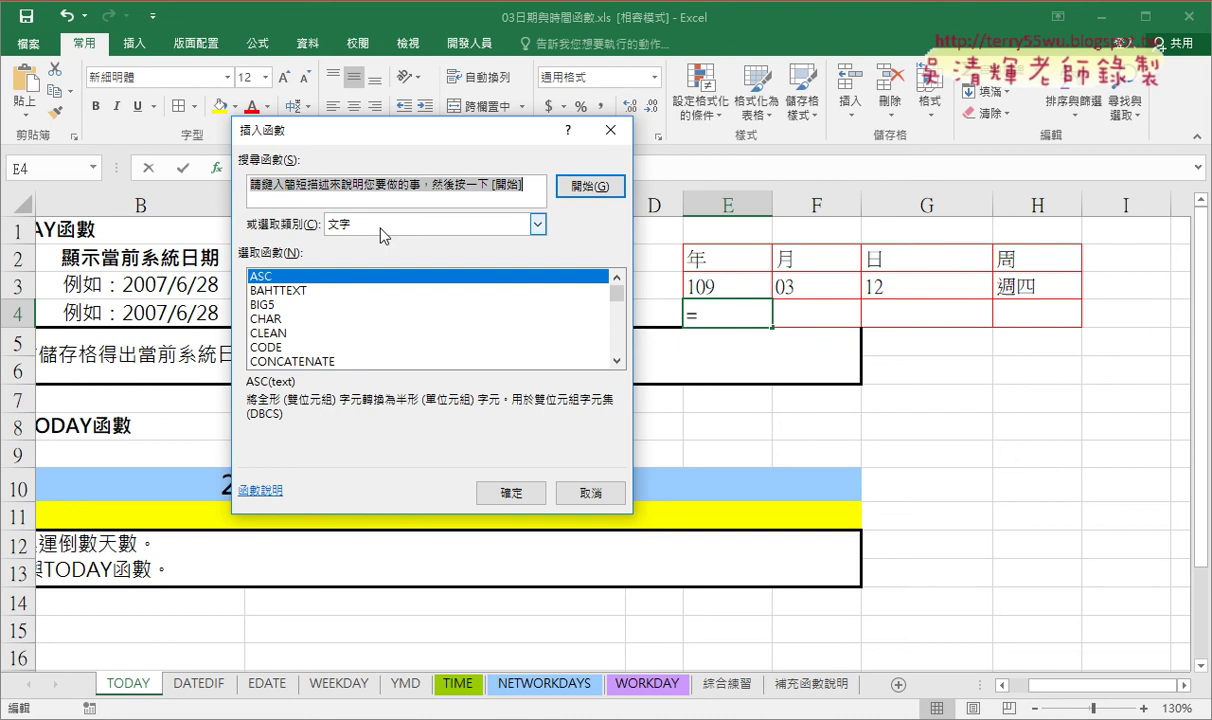
left_click_drag(617, 293, 626, 370)
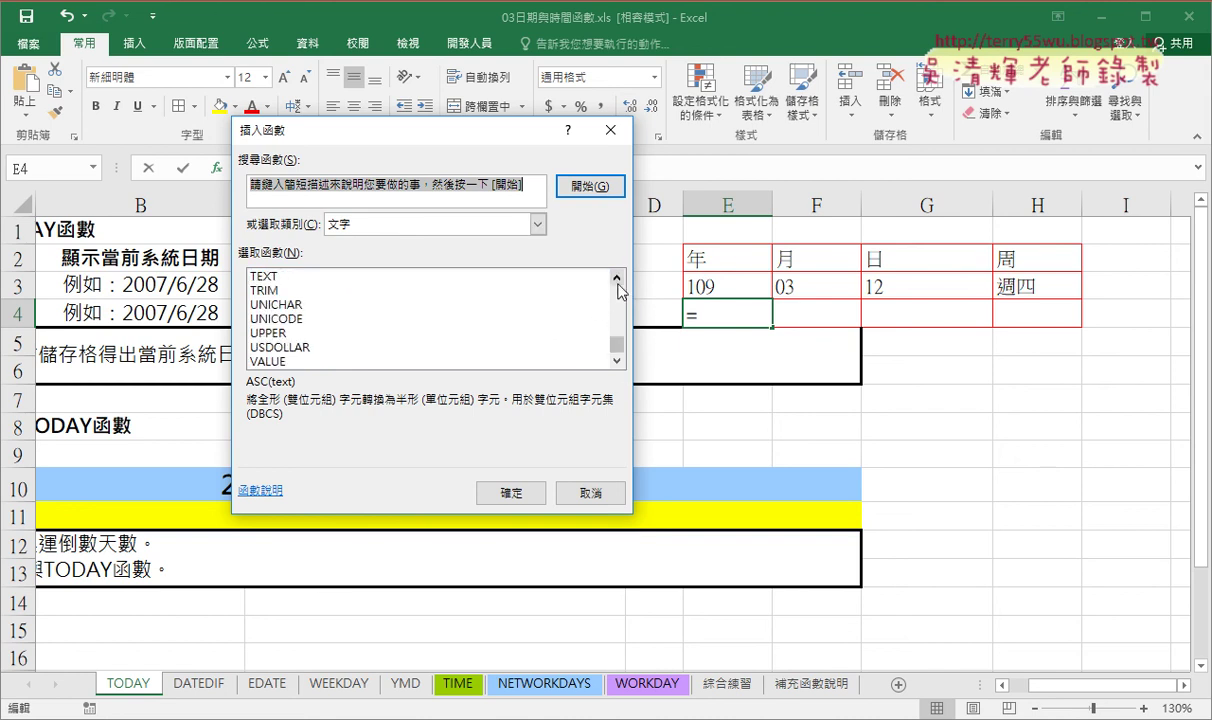
left_click(450, 226)
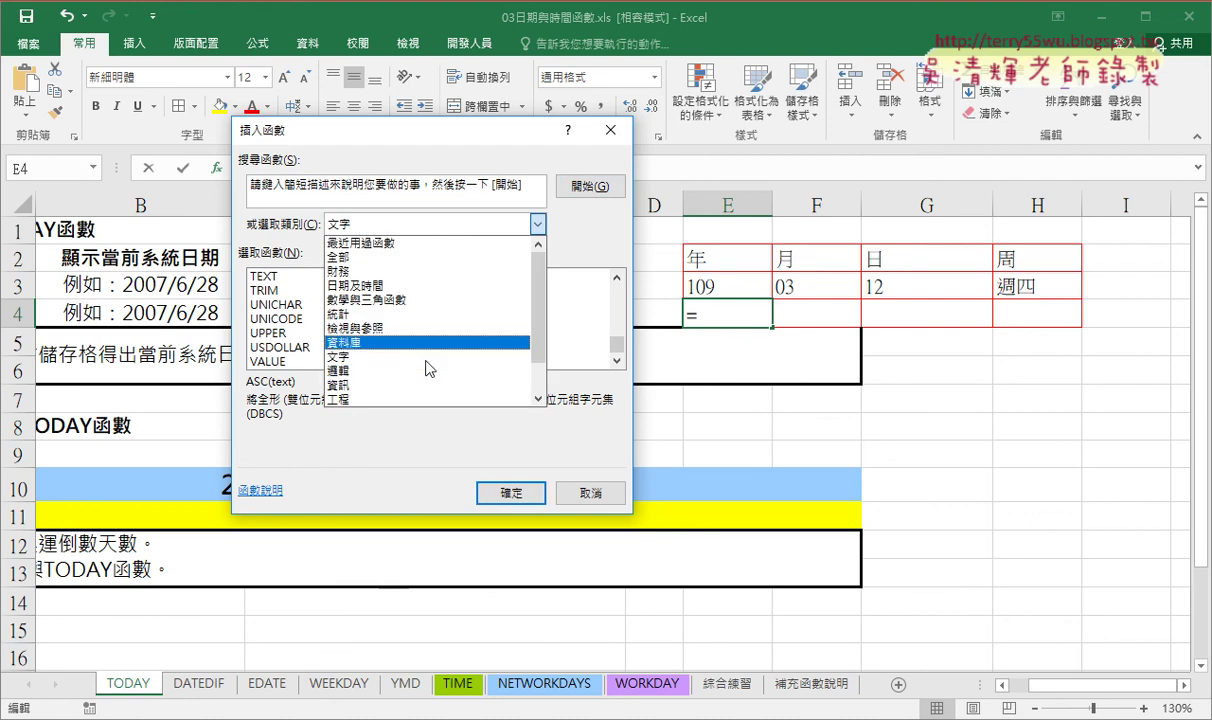
left_click(430, 286)
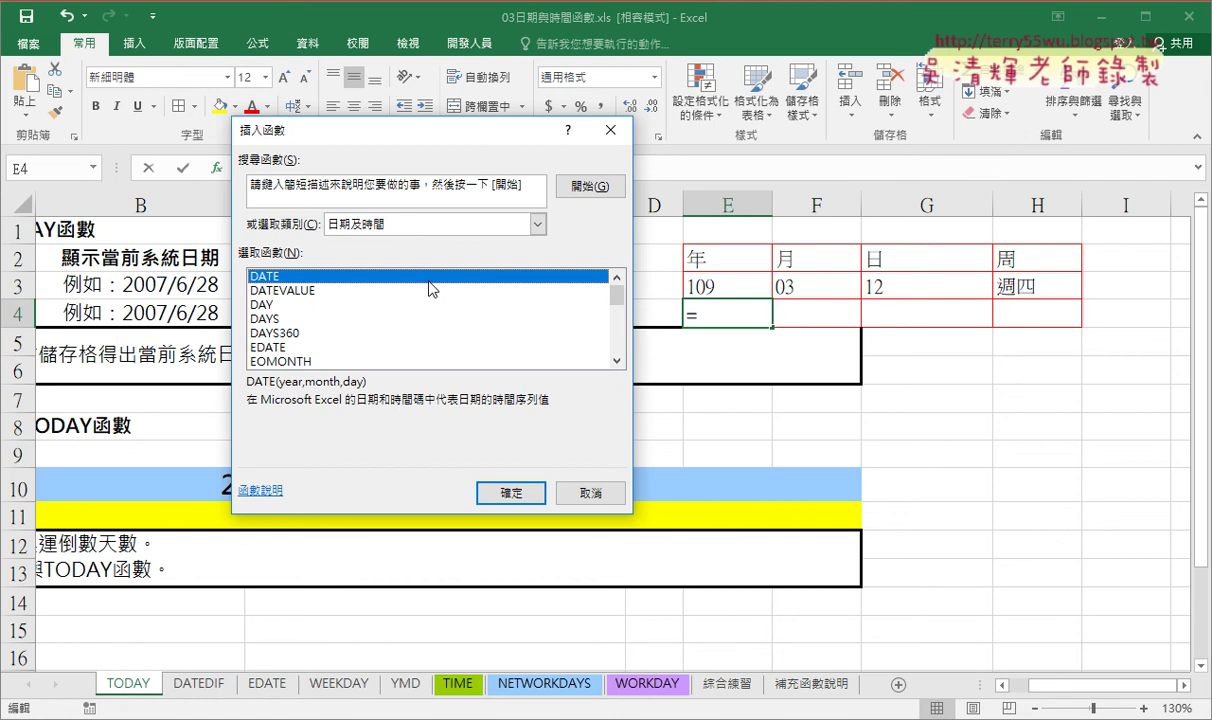
scroll(585, 300, "down", 6)
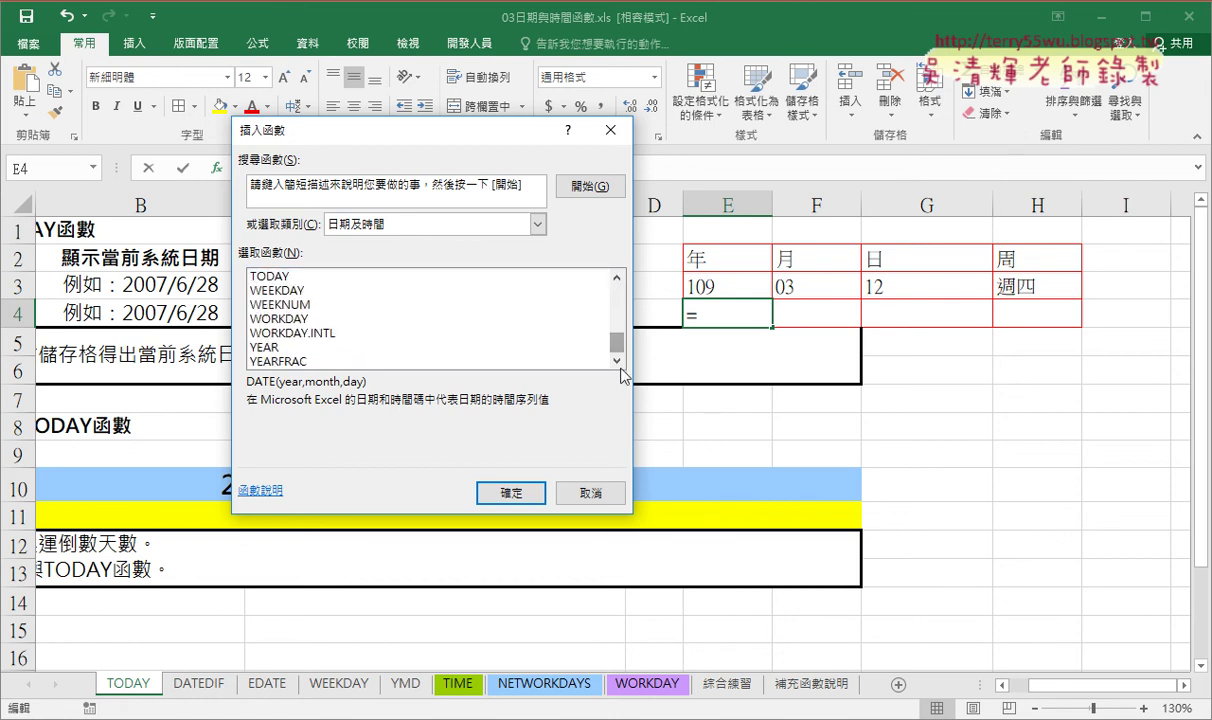
double_click(370, 347)
left_click_drag(407, 220, 429, 377)
left_click(416, 285)
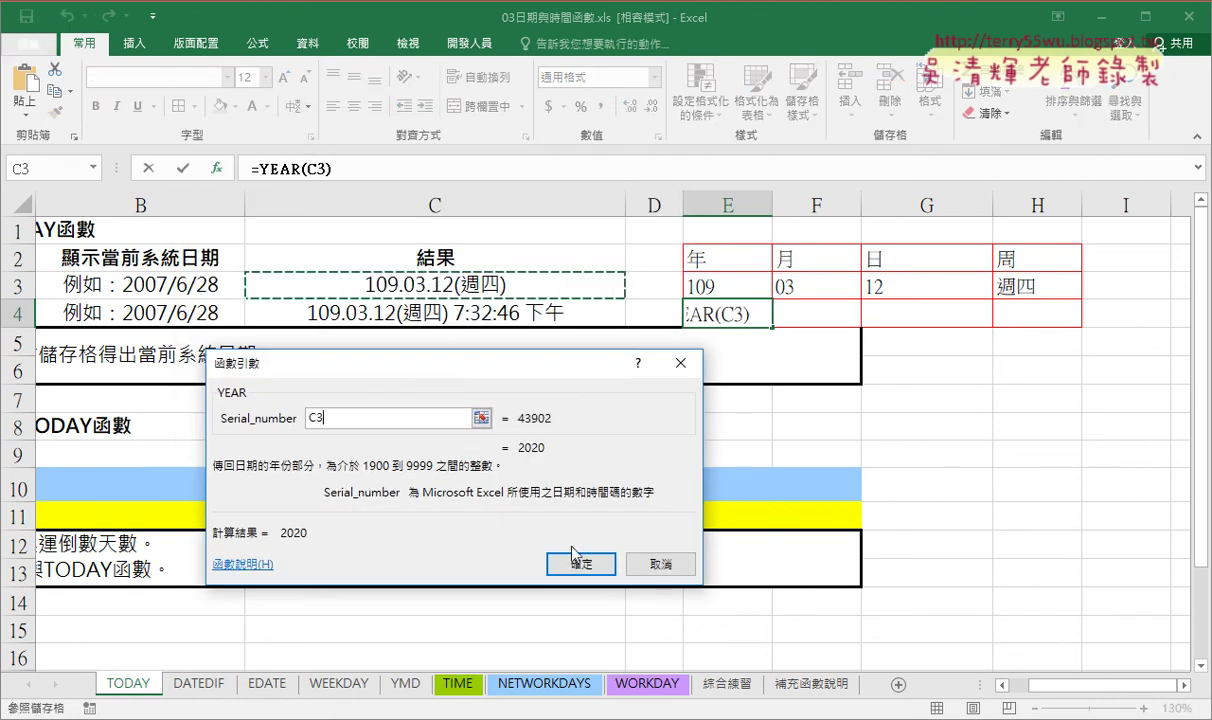
Commit the YEAR formula and append -1911, making E4 =YEAR(C3)-1911.
left_click(597, 567)
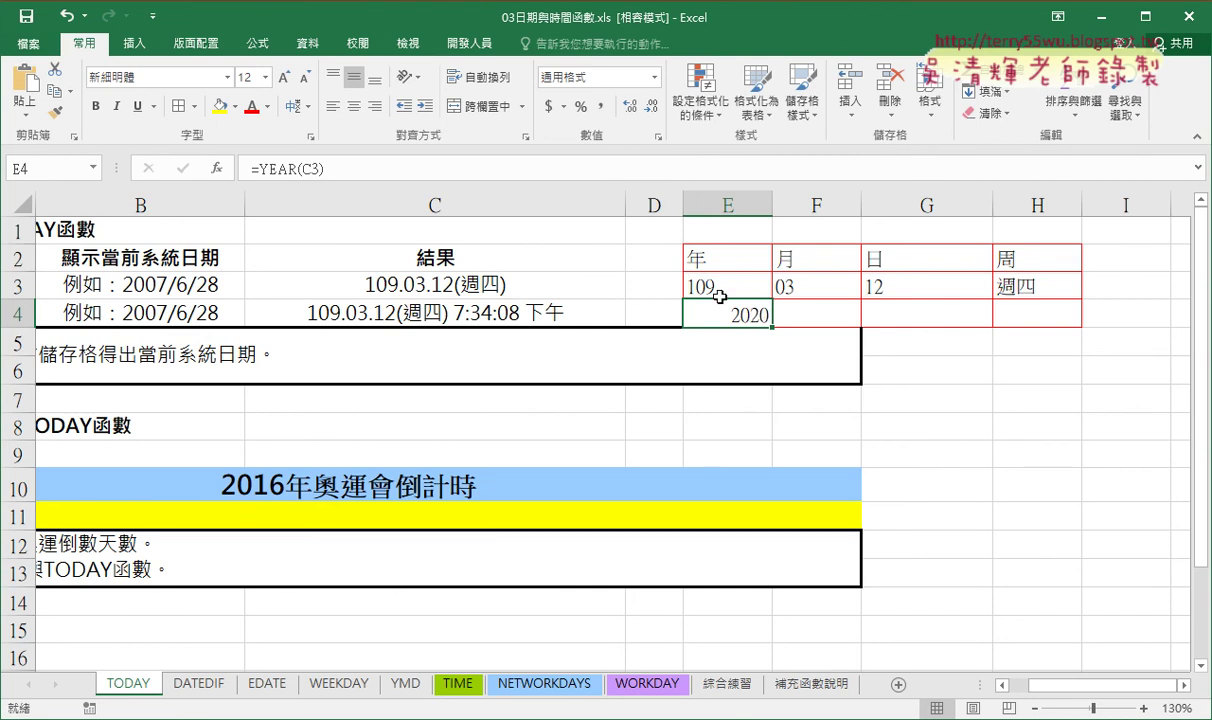
left_click(430, 167)
type("-")
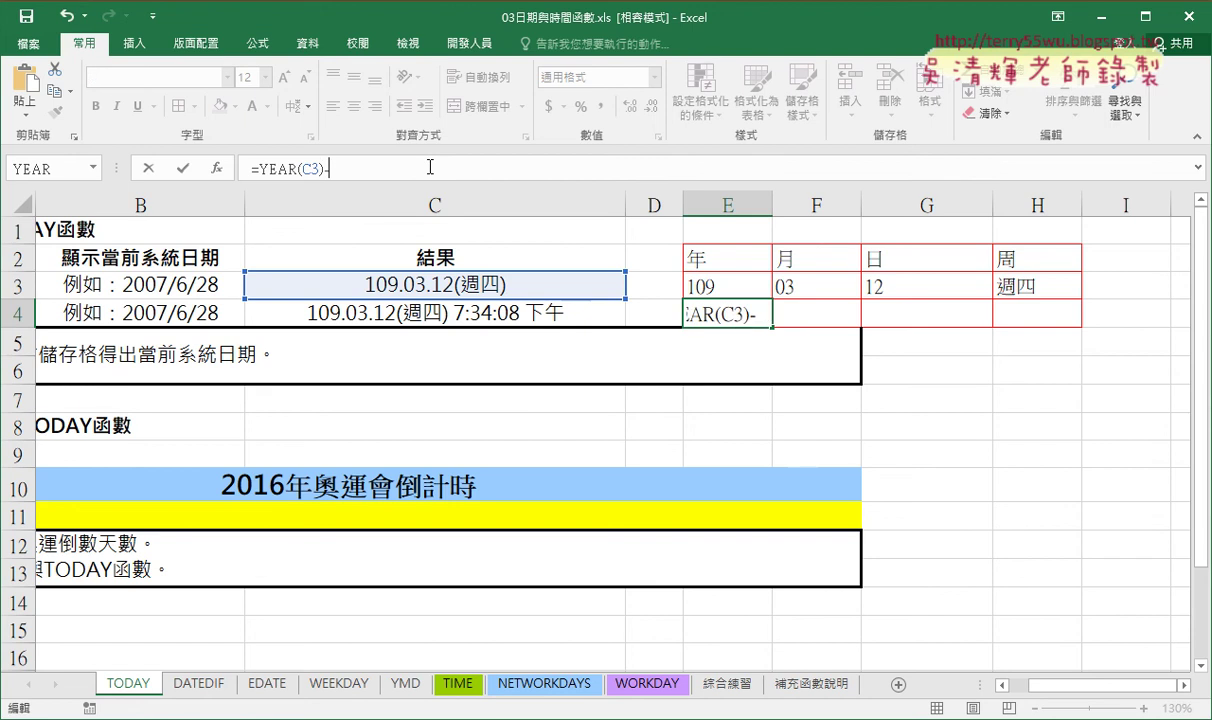
type("1911")
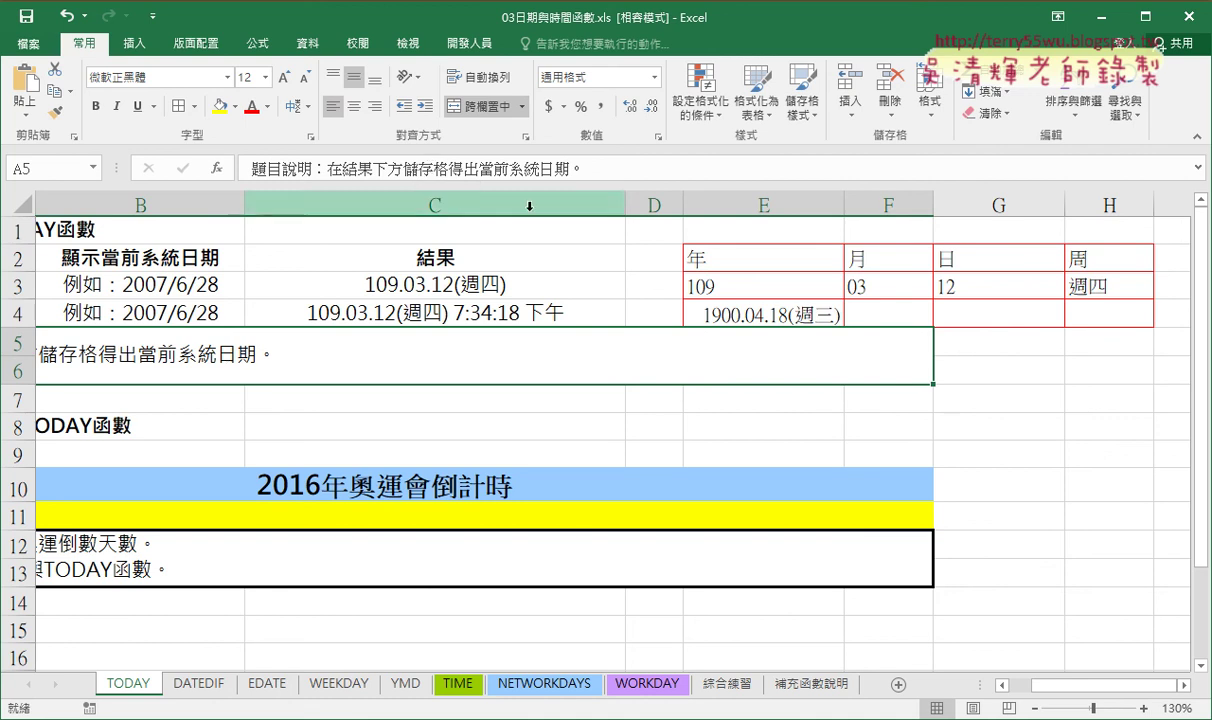
left_click(717, 295)
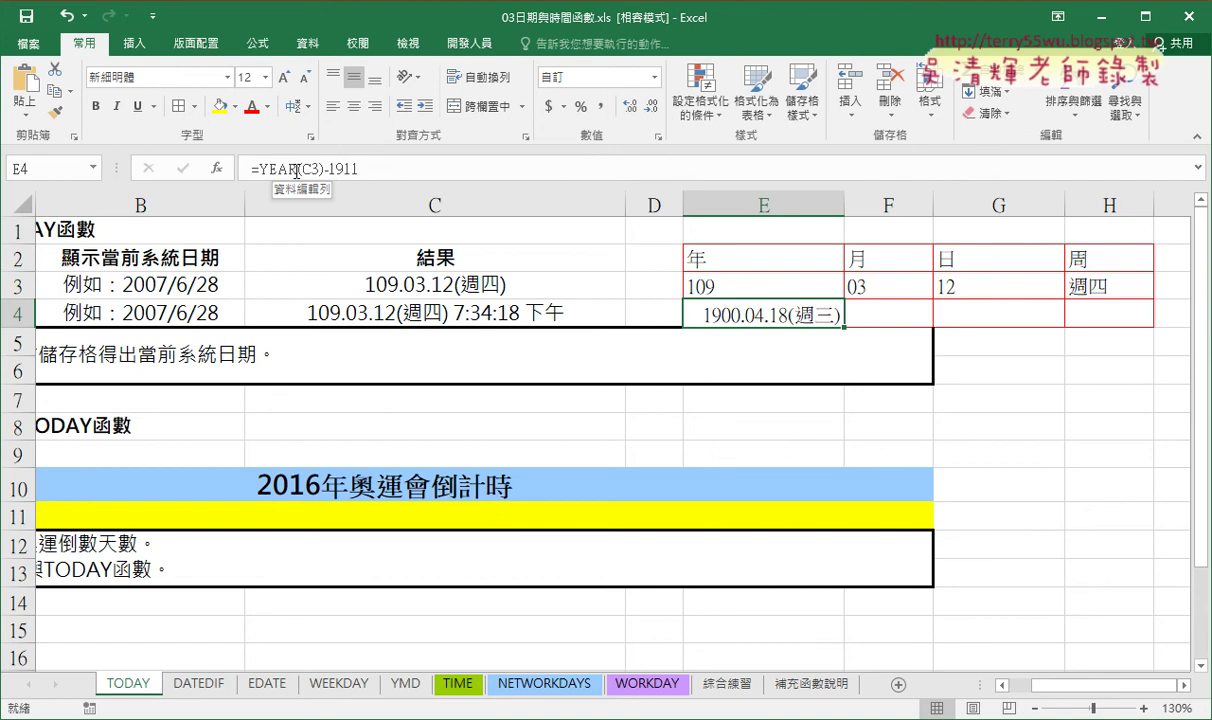
Format E4 as General (通用格式) so it shows 109, and narrow column E.
right_click(762, 315)
left_click(805, 560)
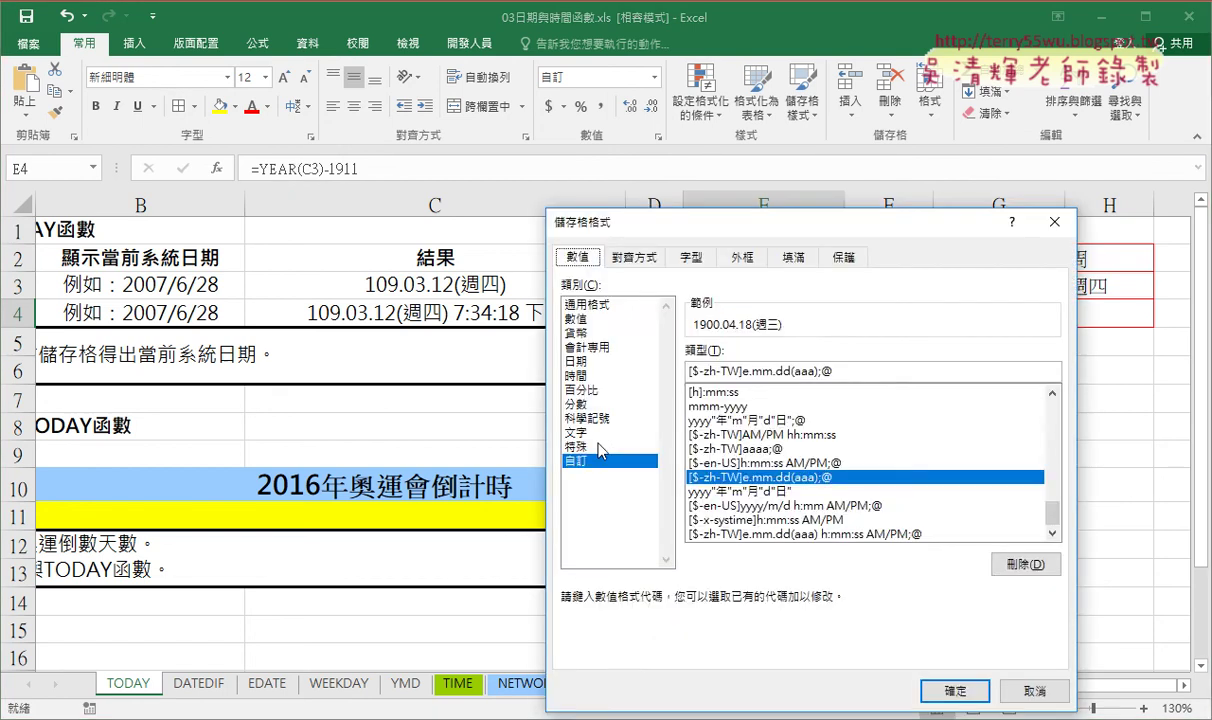
left_click(598, 304)
left_click_drag(640, 222, 211, 128)
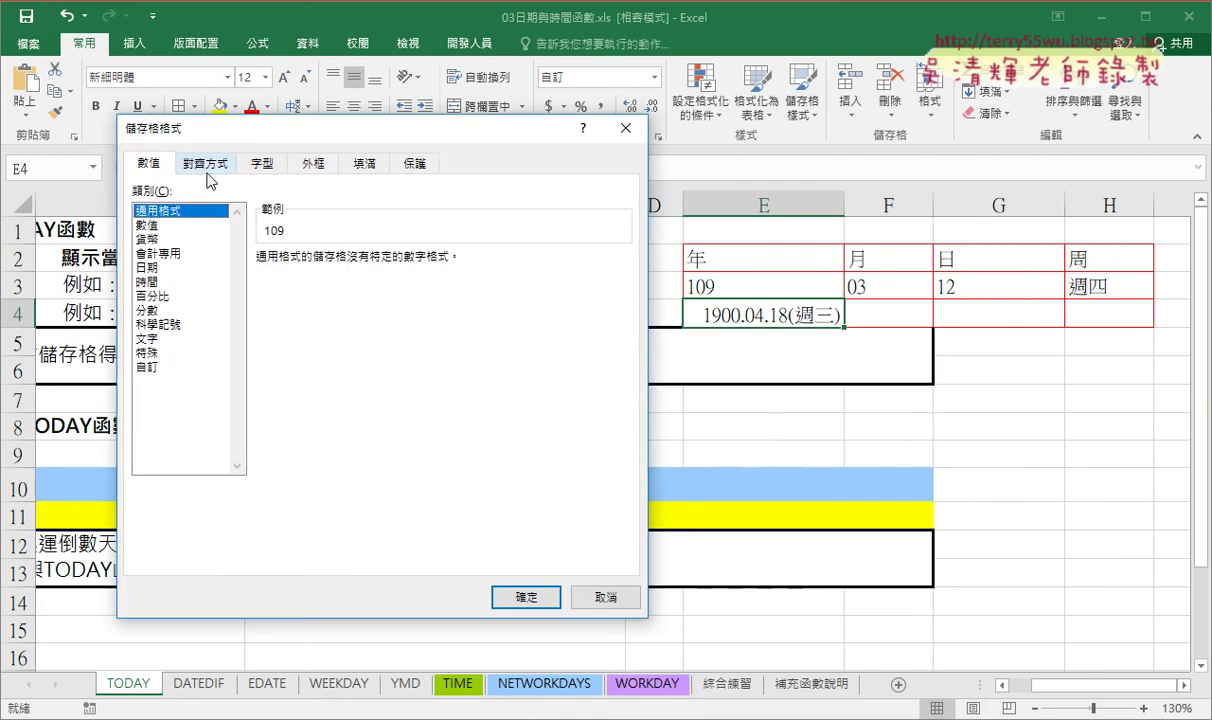
left_click(526, 597)
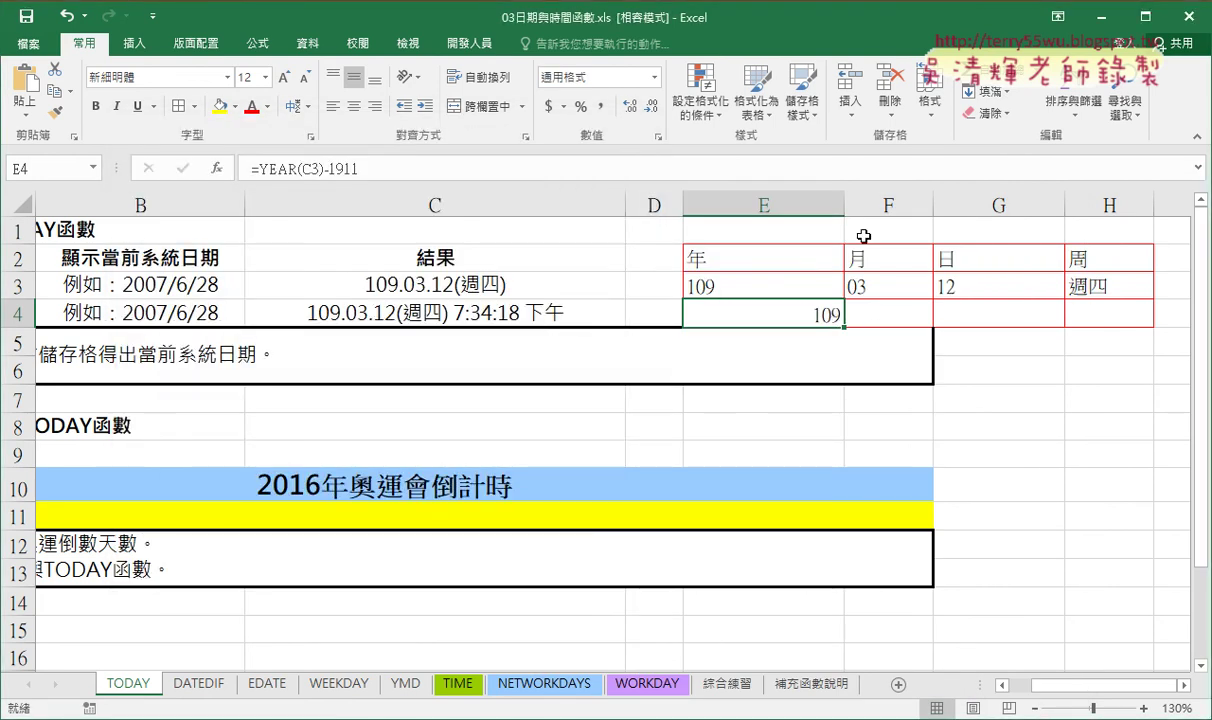
left_click_drag(844, 205, 741, 205)
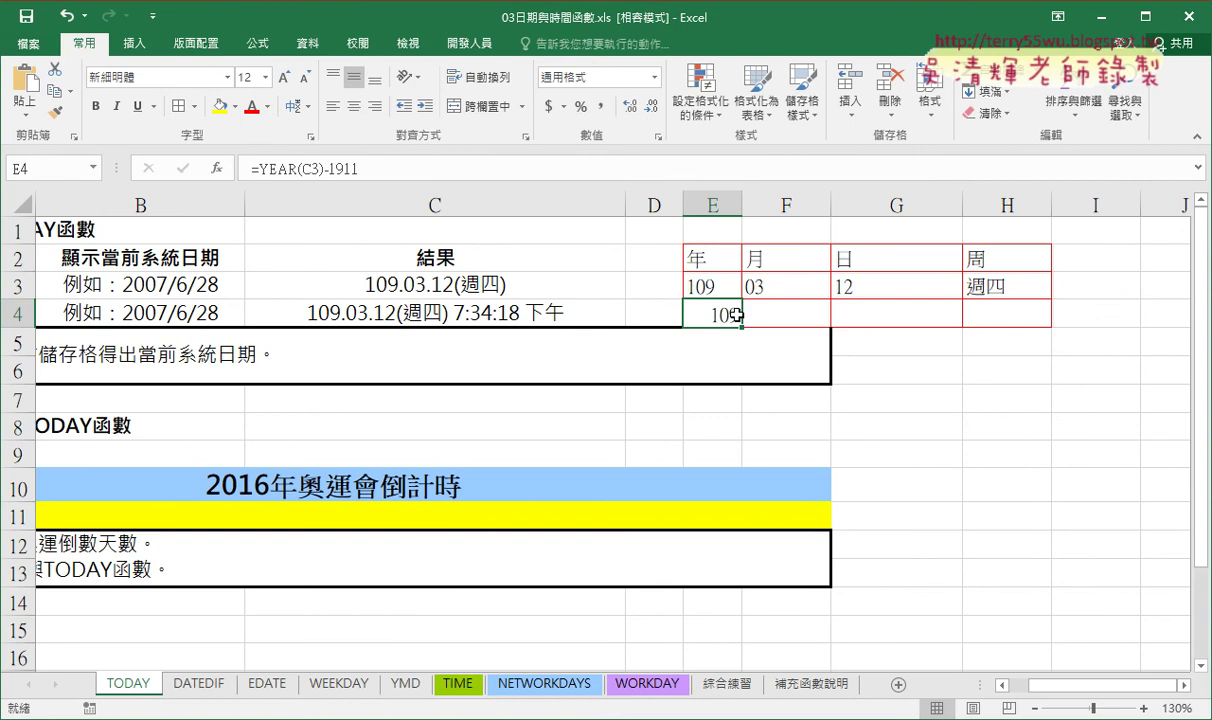
left_click_drag(708, 283, 720, 316)
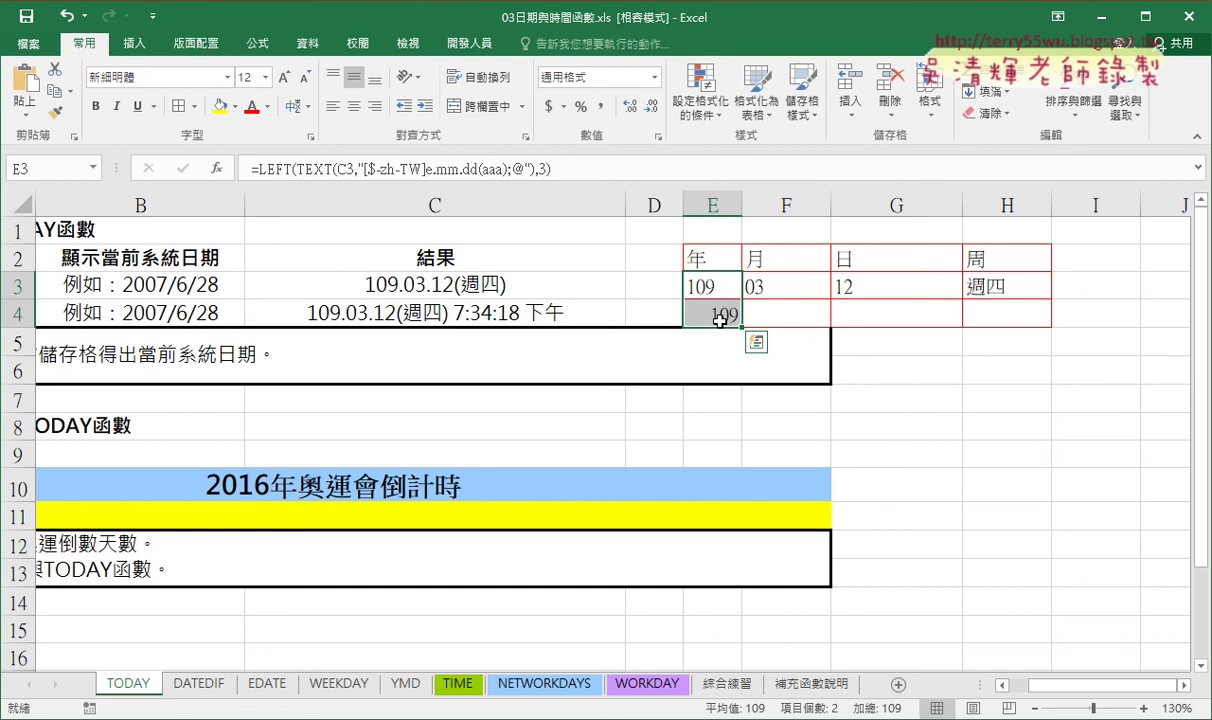
Enter =MONTH(C3) in F4 via Insert Function so it shows 3, then select G4.
left_click(778, 314)
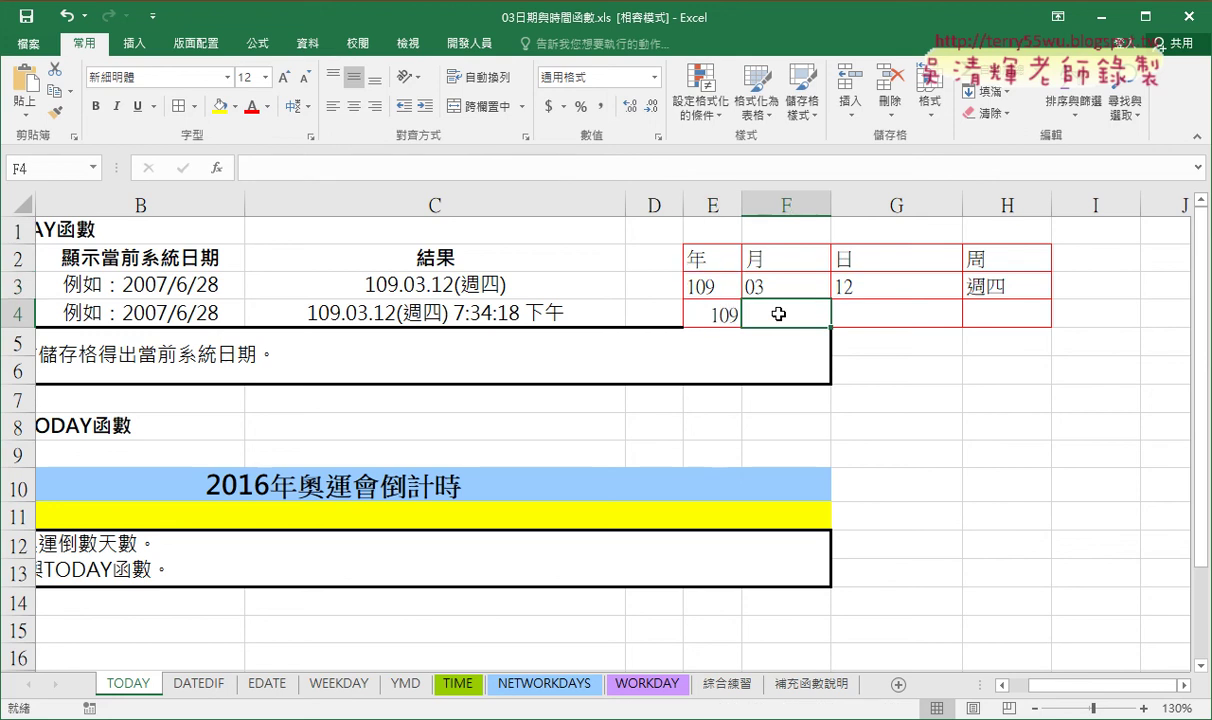
left_click(217, 168)
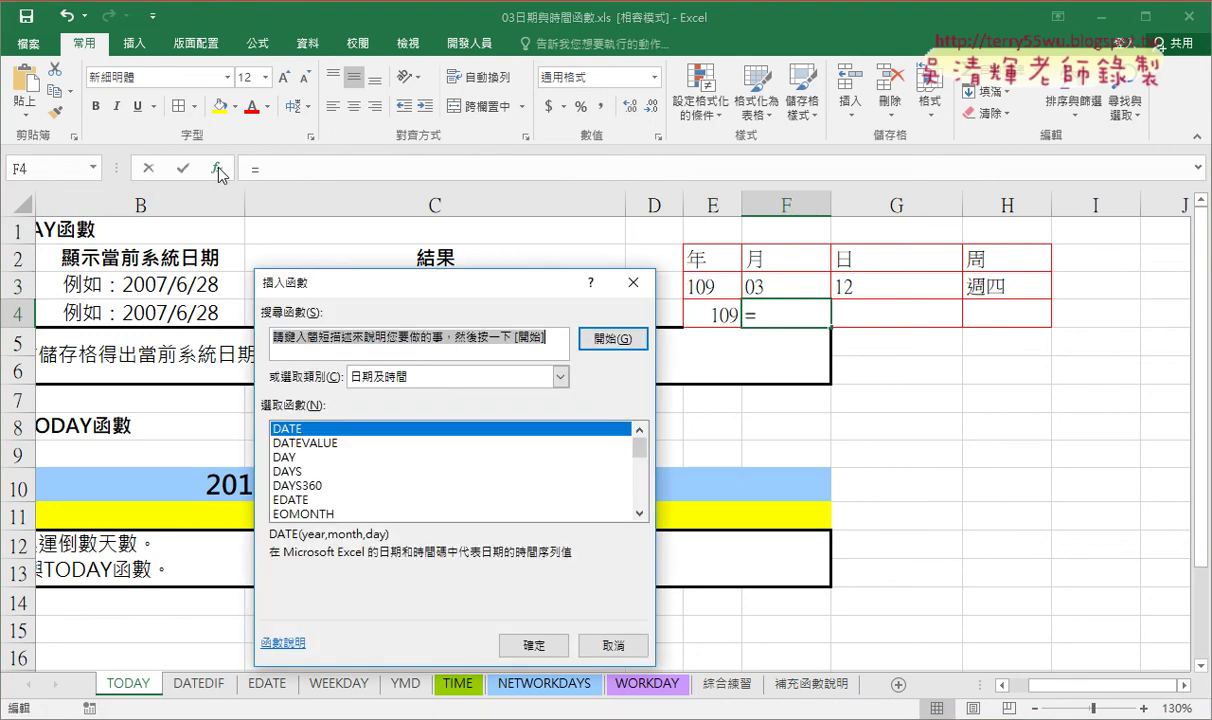
left_click(640, 513)
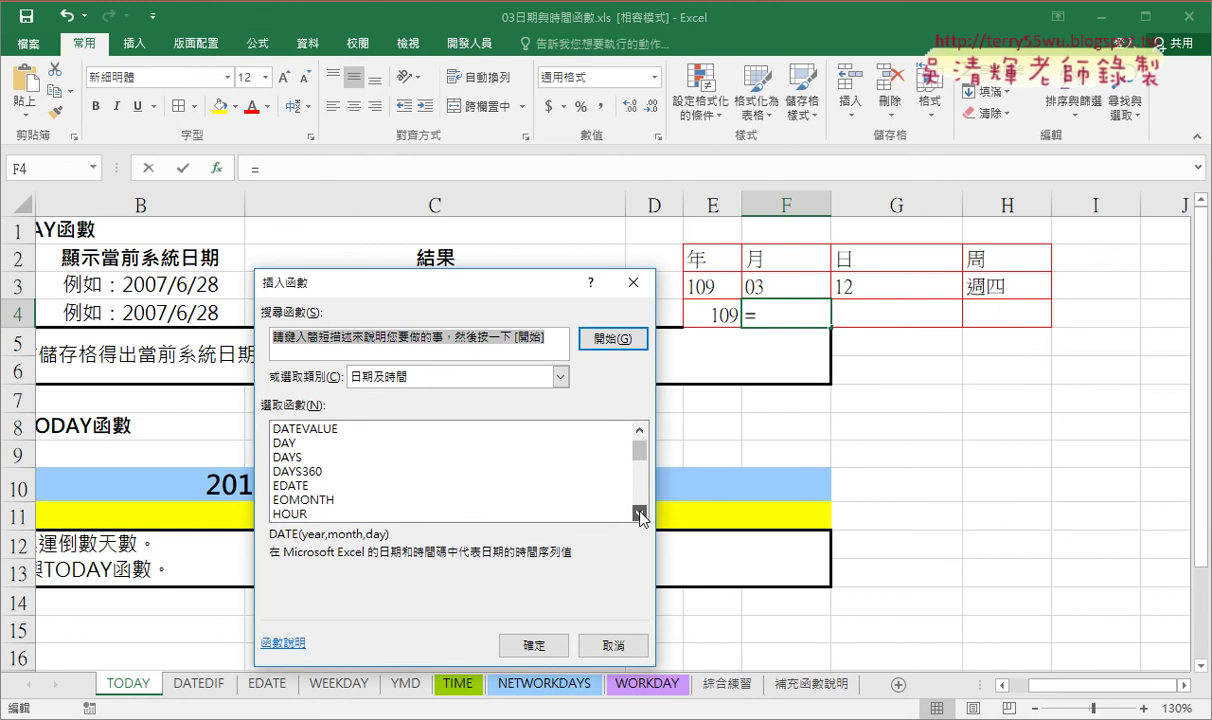
left_click(640, 513)
left_click(640, 513)
left_click(313, 486)
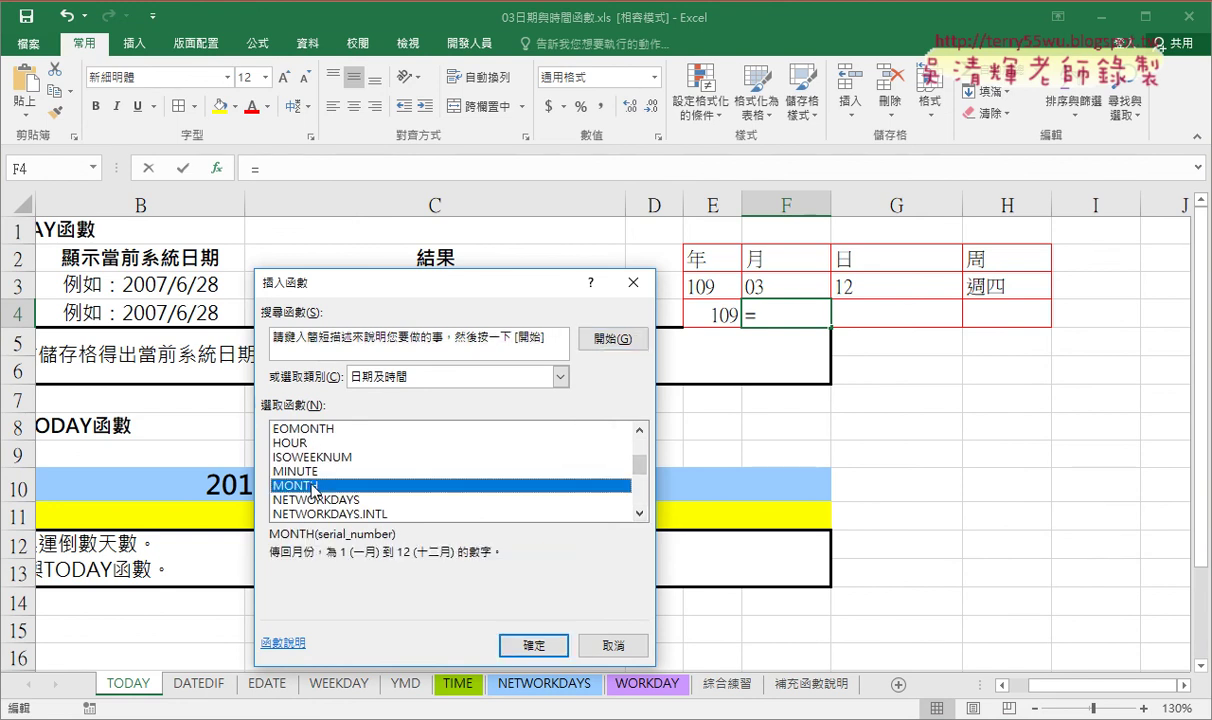
double_click(313, 486)
left_click(450, 372)
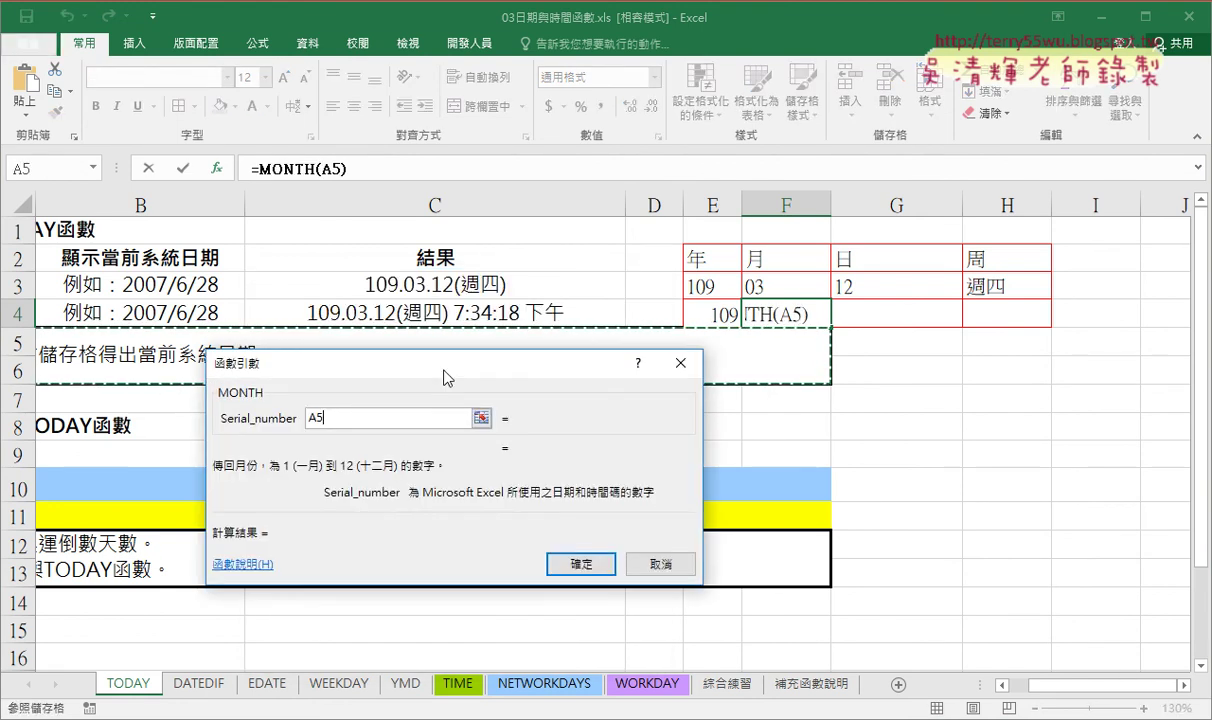
left_click(414, 290)
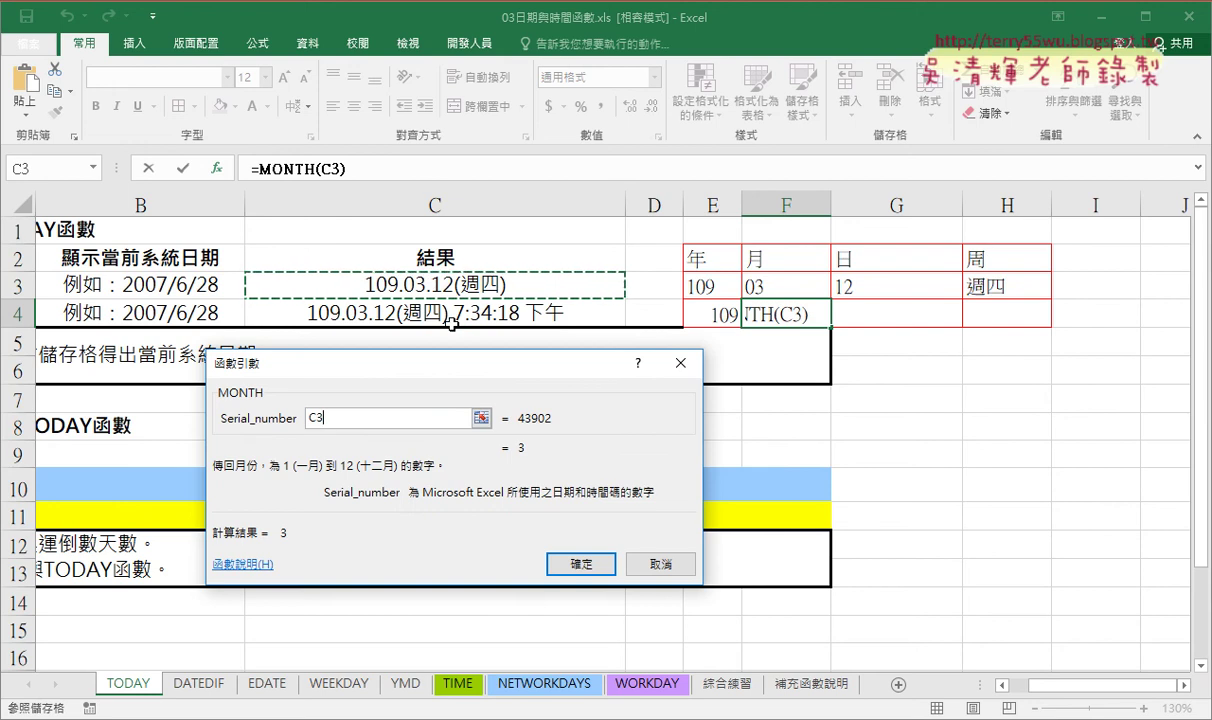
left_click(580, 563)
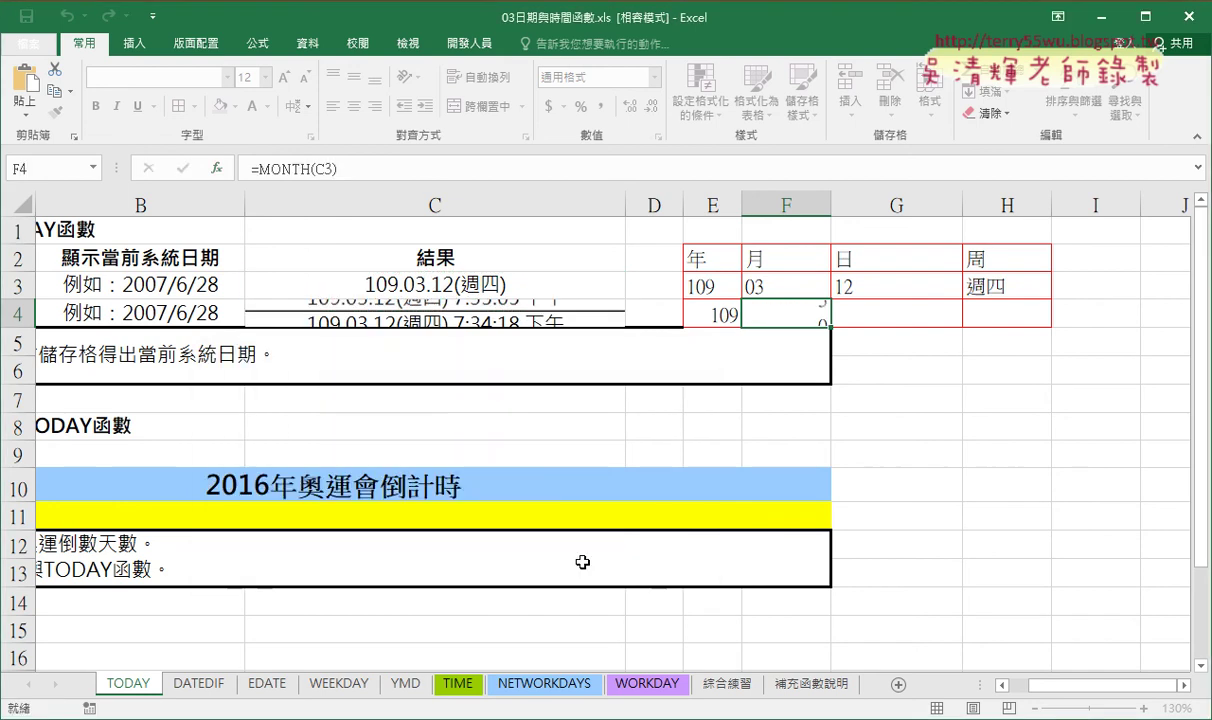
left_click(870, 303)
Enter =DAY(C3) in G4 through Insert Function.
left_click(216, 168)
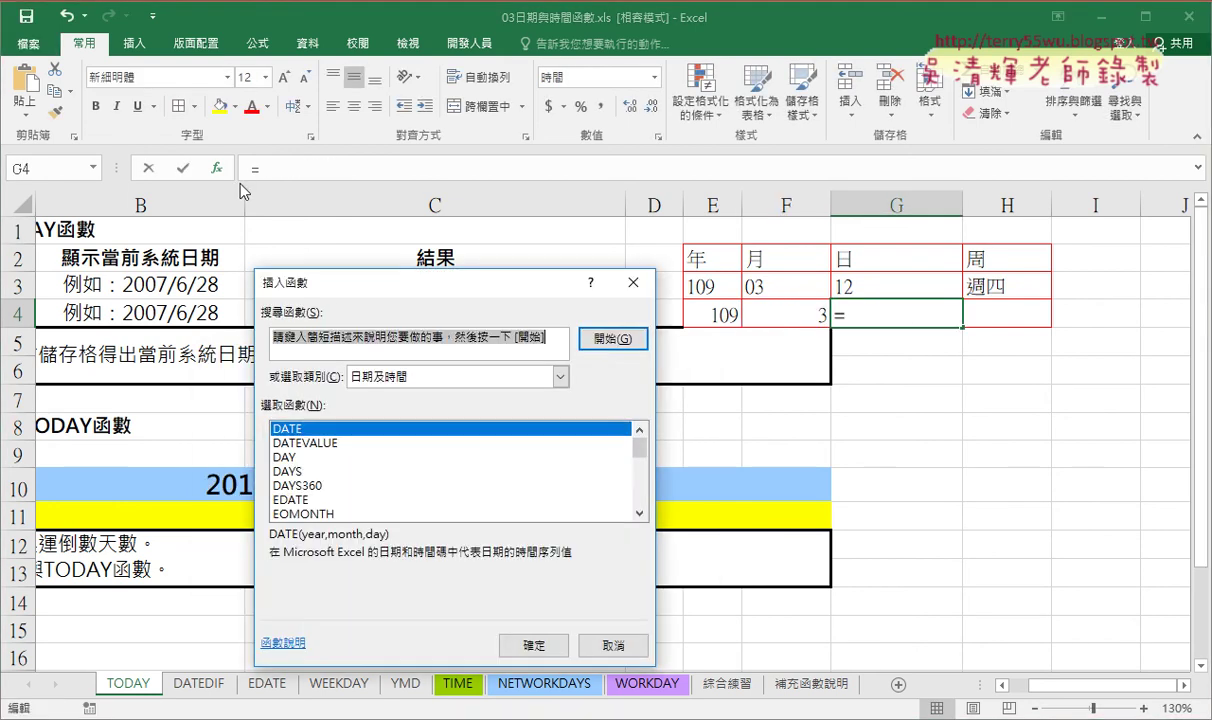
left_click(303, 459)
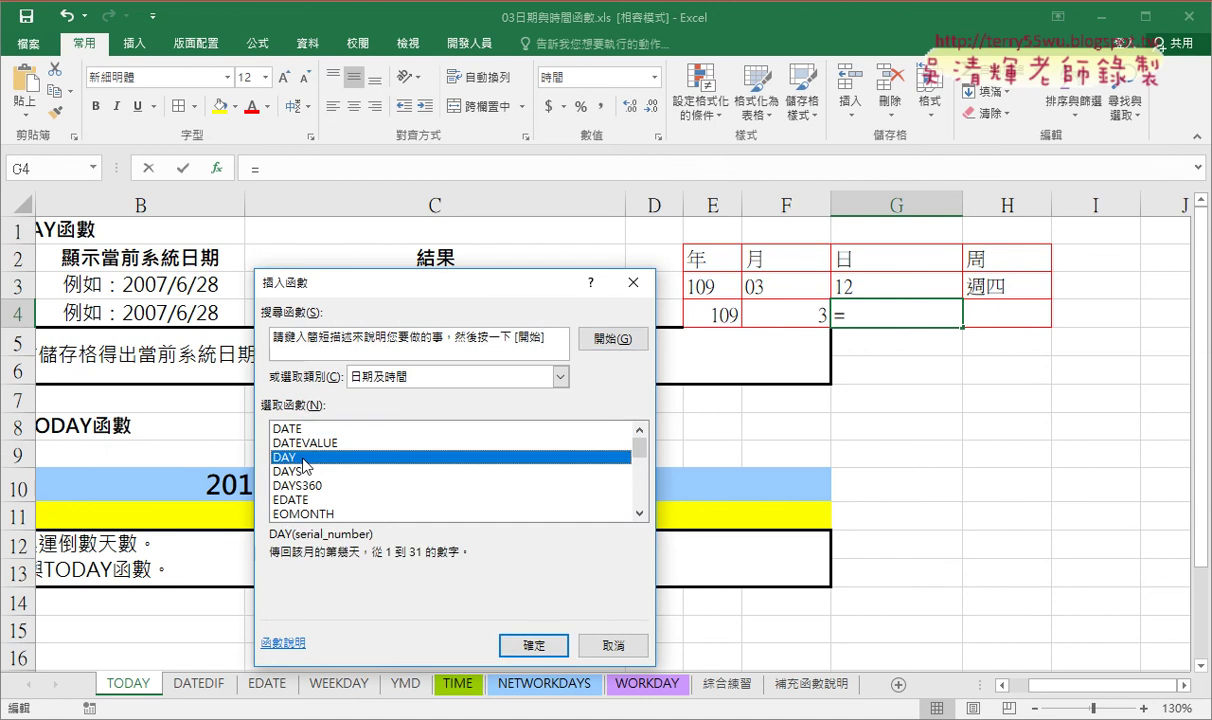
double_click(303, 459)
left_click(397, 285)
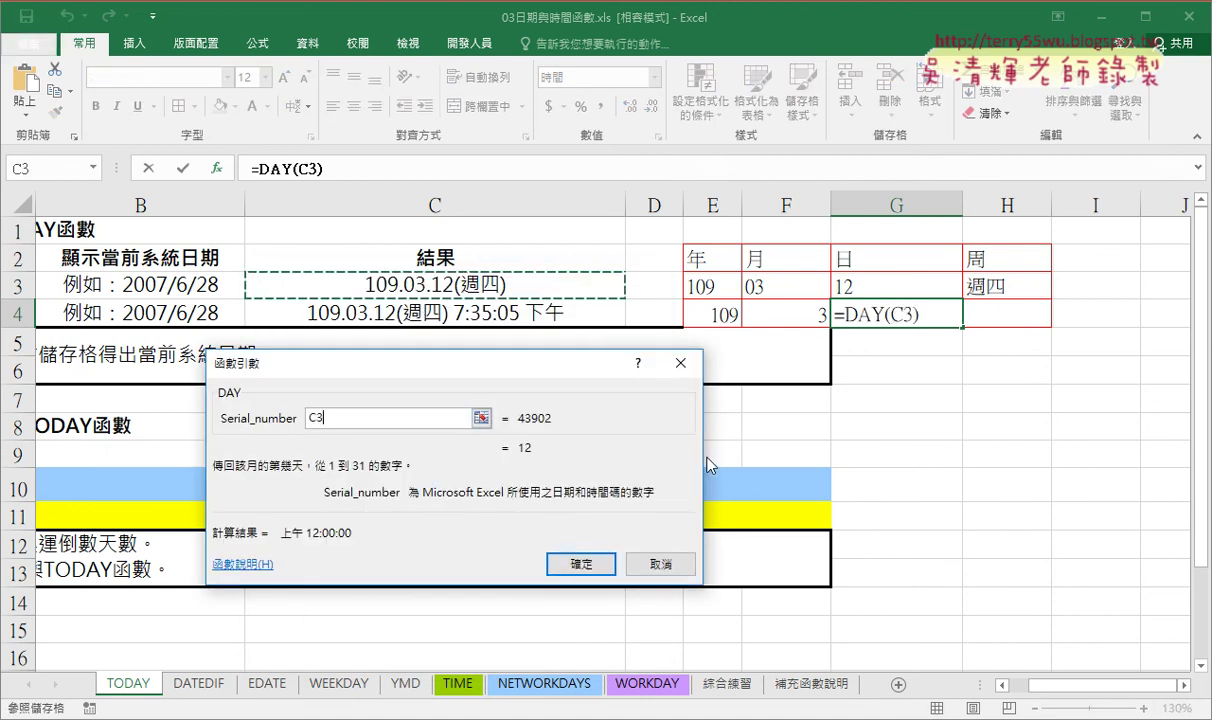
left_click(580, 564)
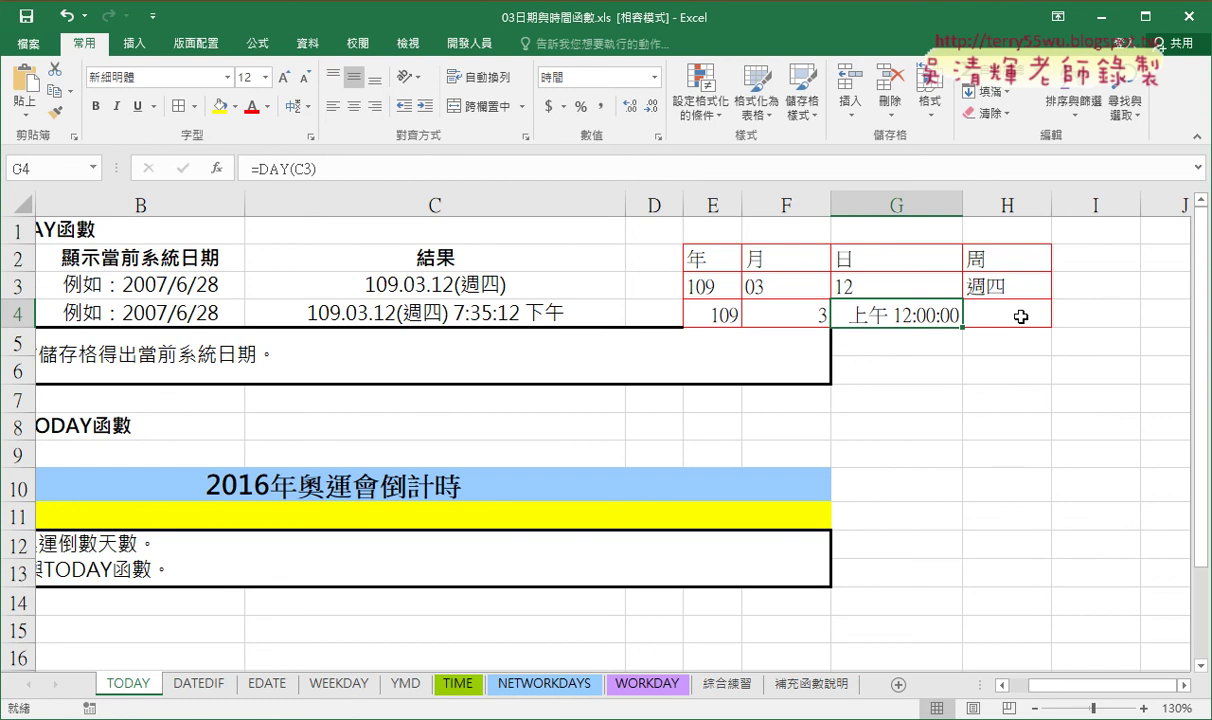
Format G4 as General so it shows 12, and adjust column G's width to fit.
right_click(912, 319)
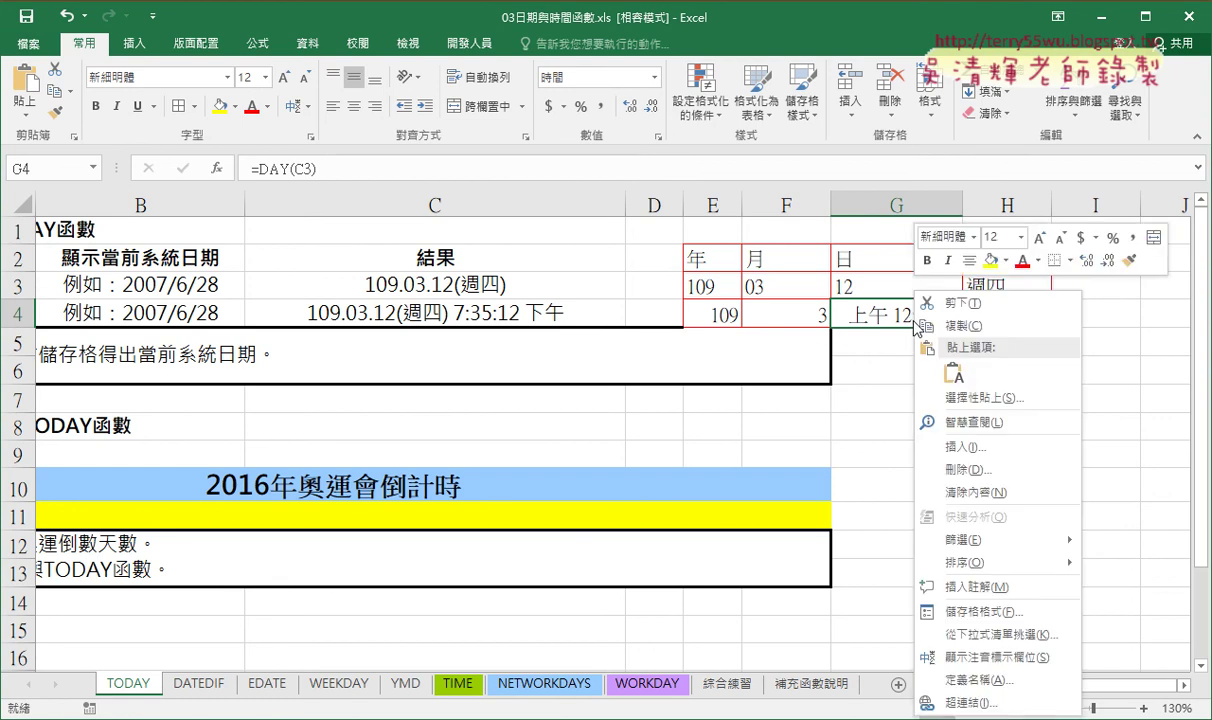
left_click(920, 590)
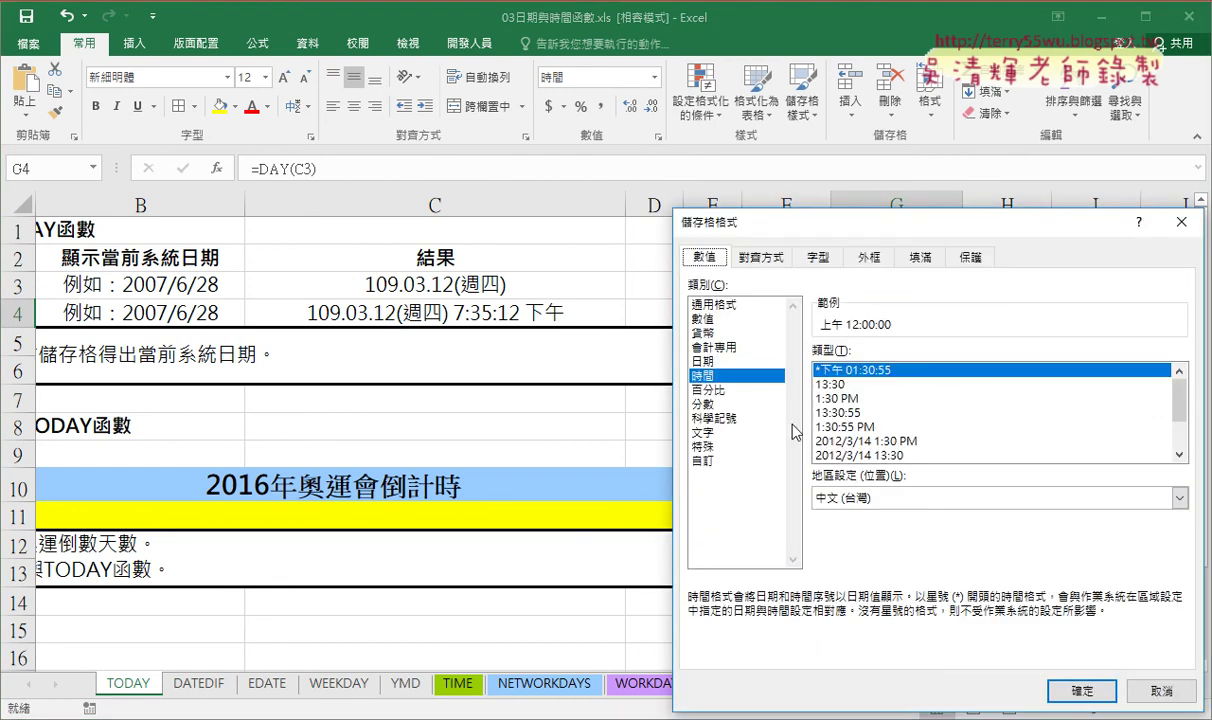
left_click(731, 305)
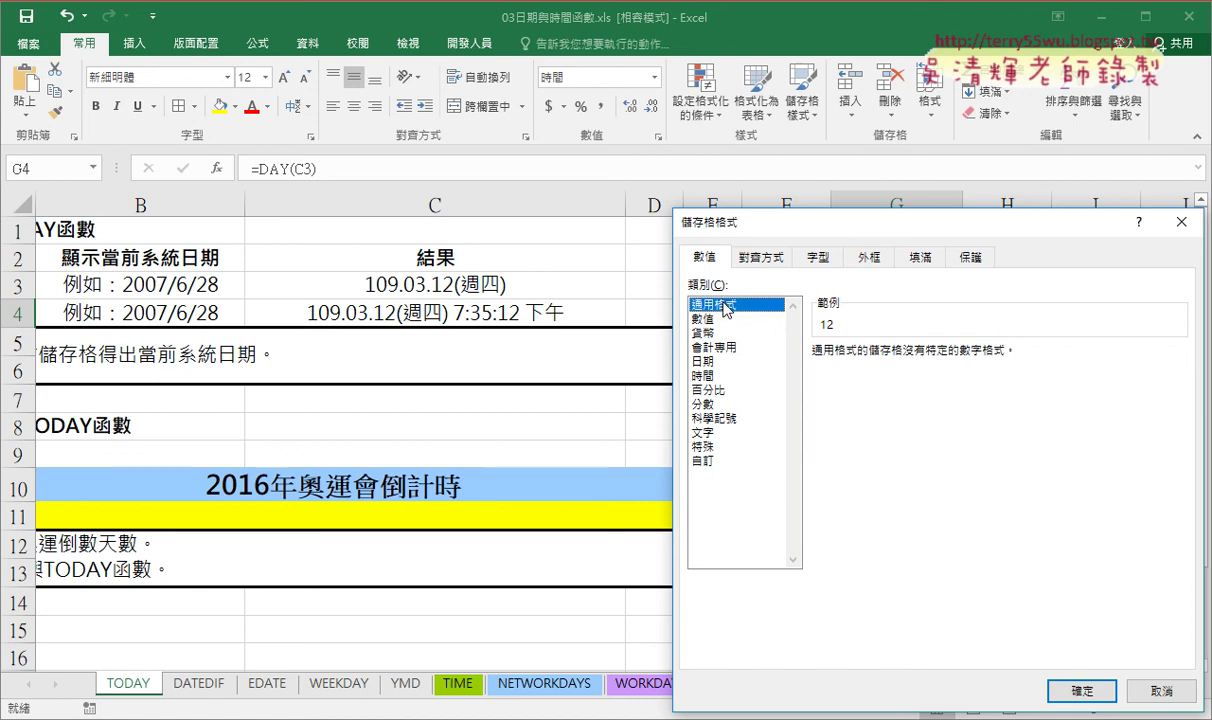
left_click(1078, 690)
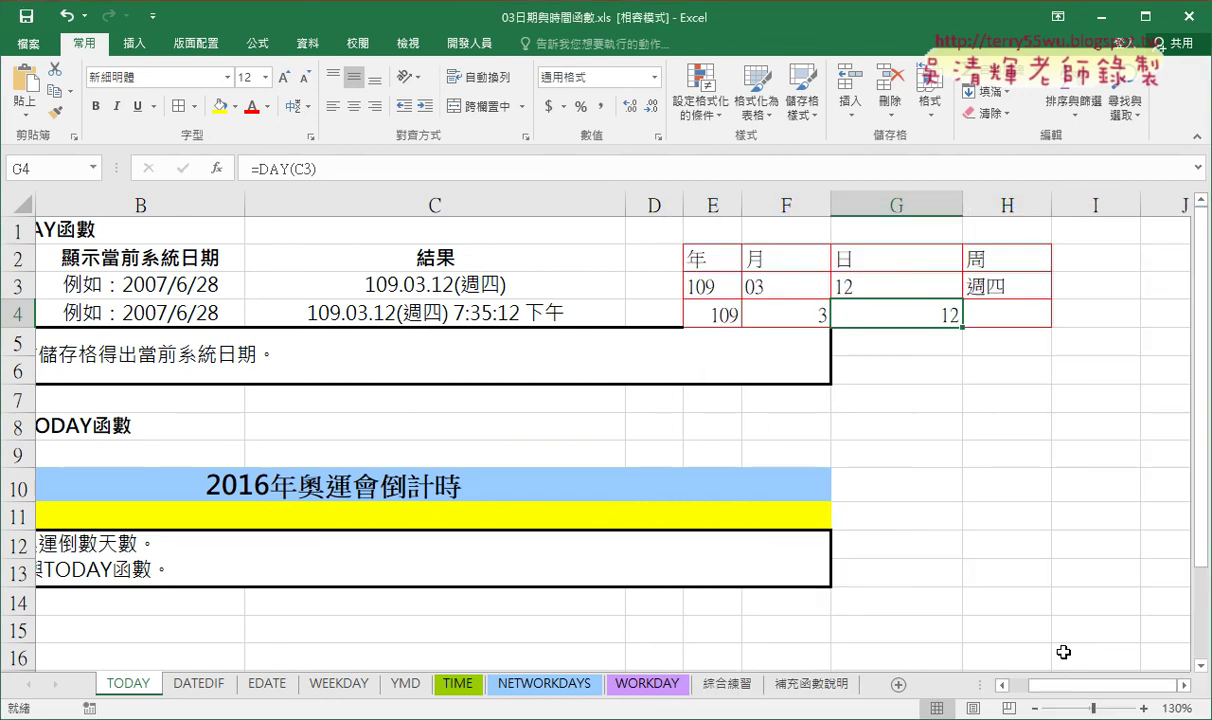
double_click(963, 205)
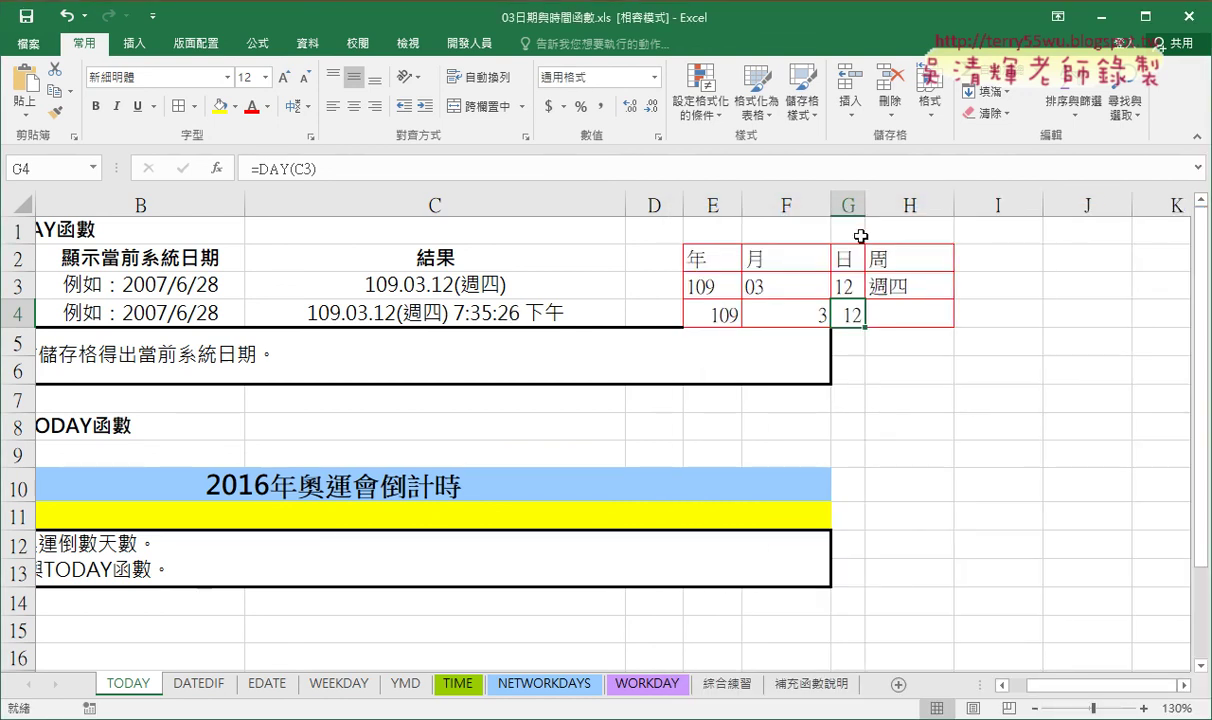
left_click_drag(865, 205, 878, 205)
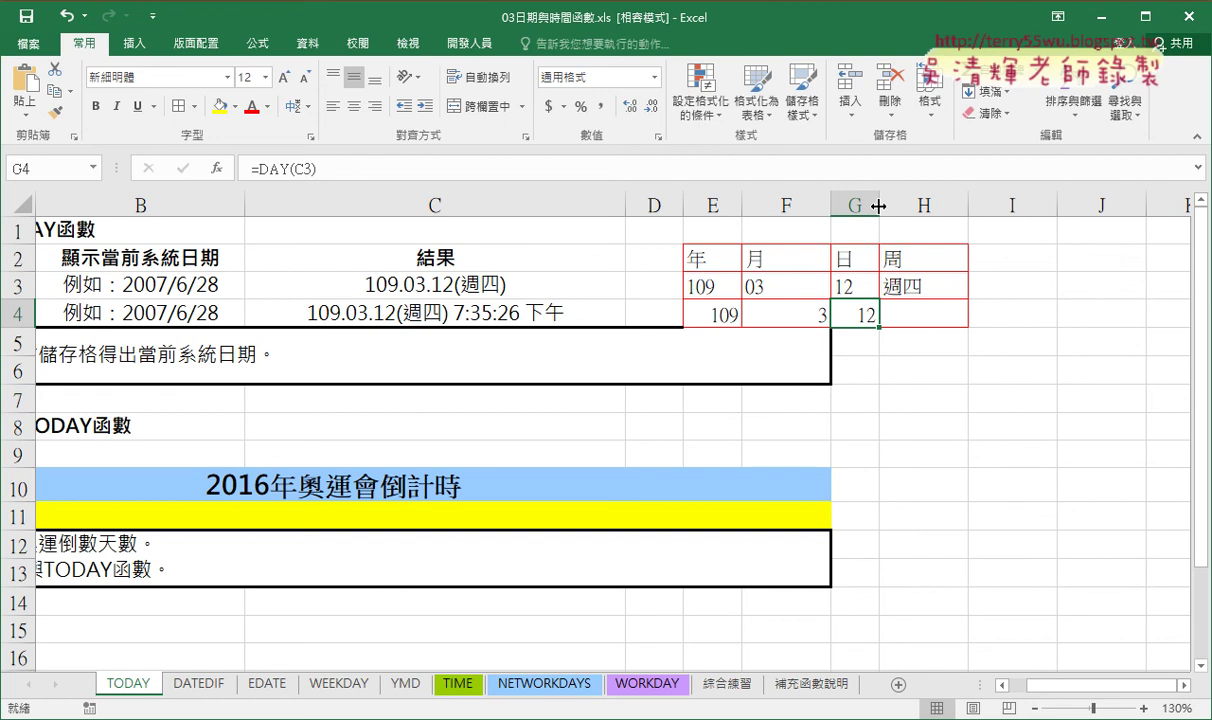
Enter =WEEKDAY(C3) in H4 using the Date & Time function WEEKDAY, giving 5.
left_click(926, 315)
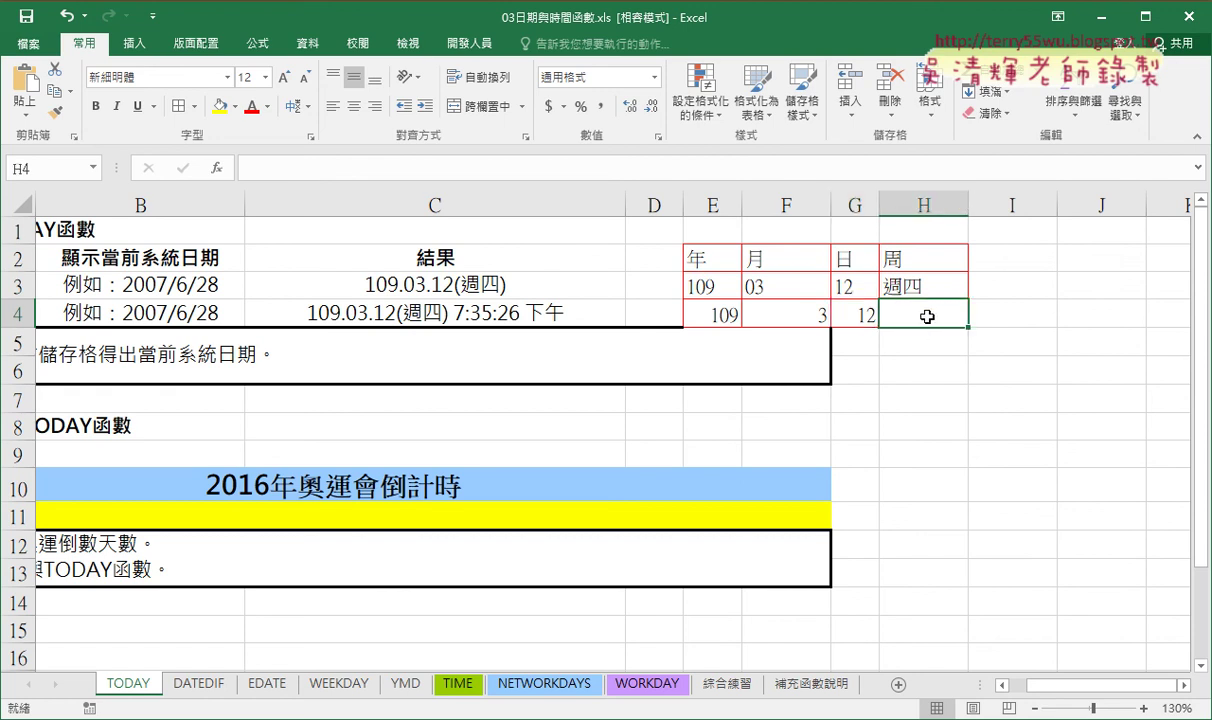
left_click(216, 167)
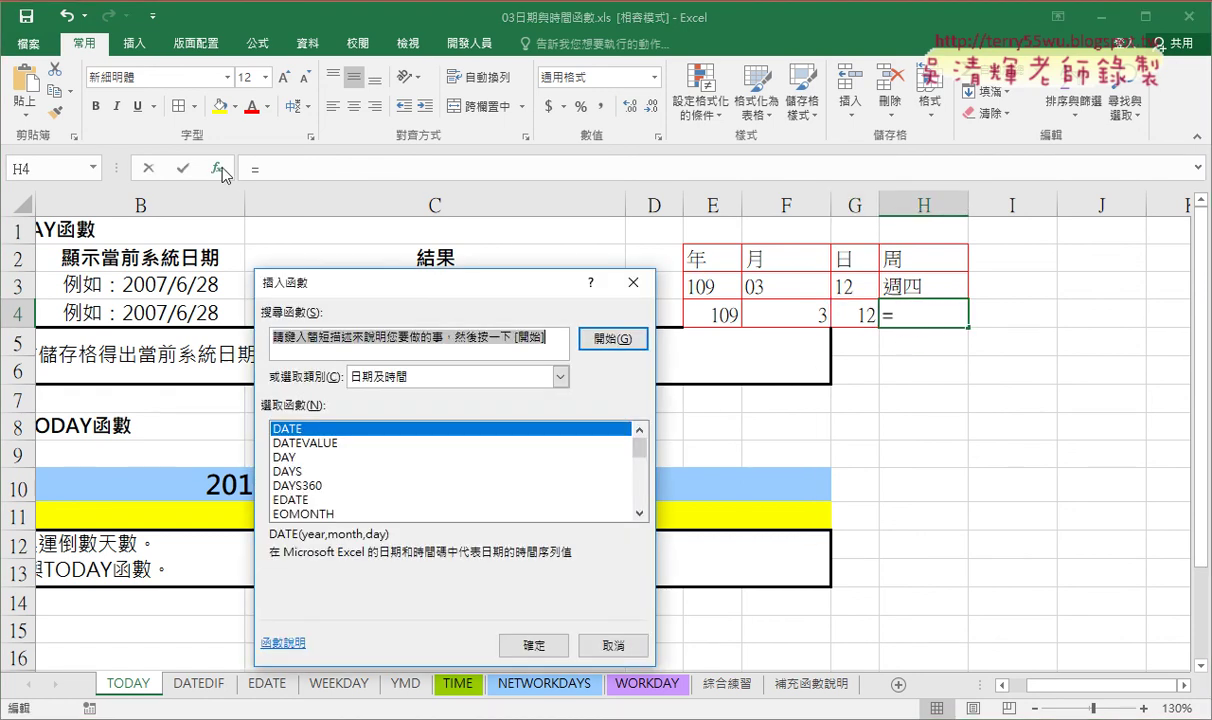
left_click_drag(406, 284, 297, 184)
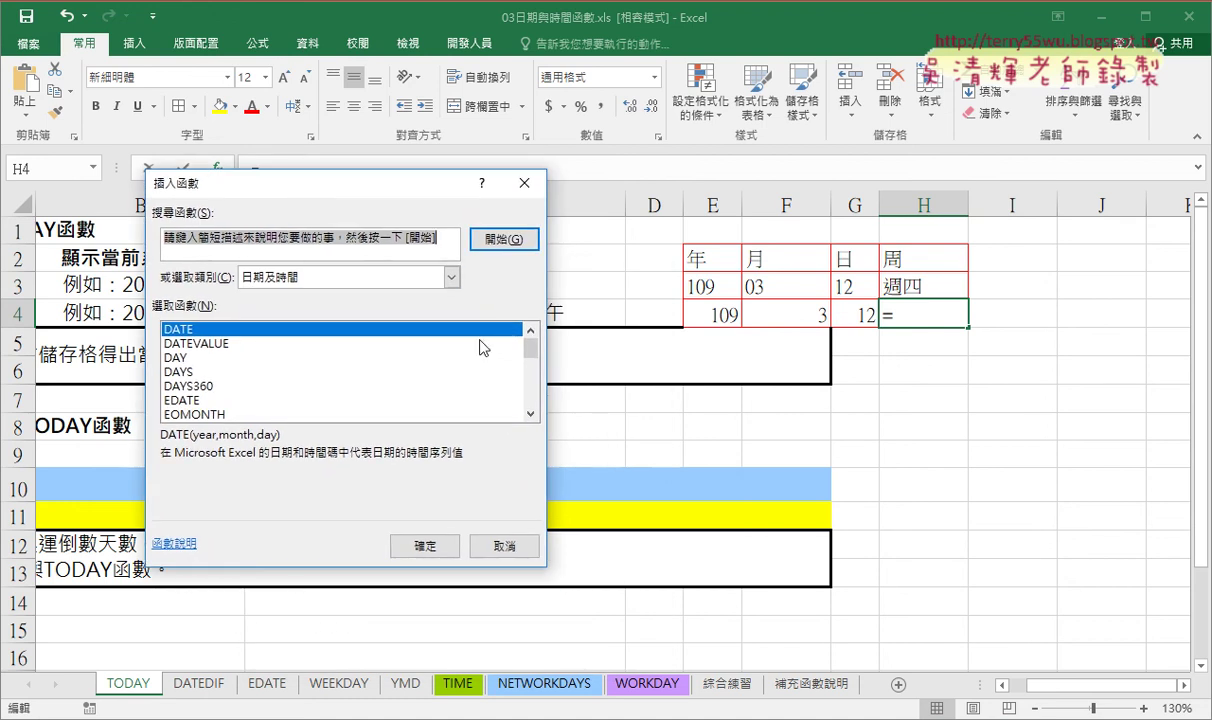
left_click_drag(529, 347, 531, 393)
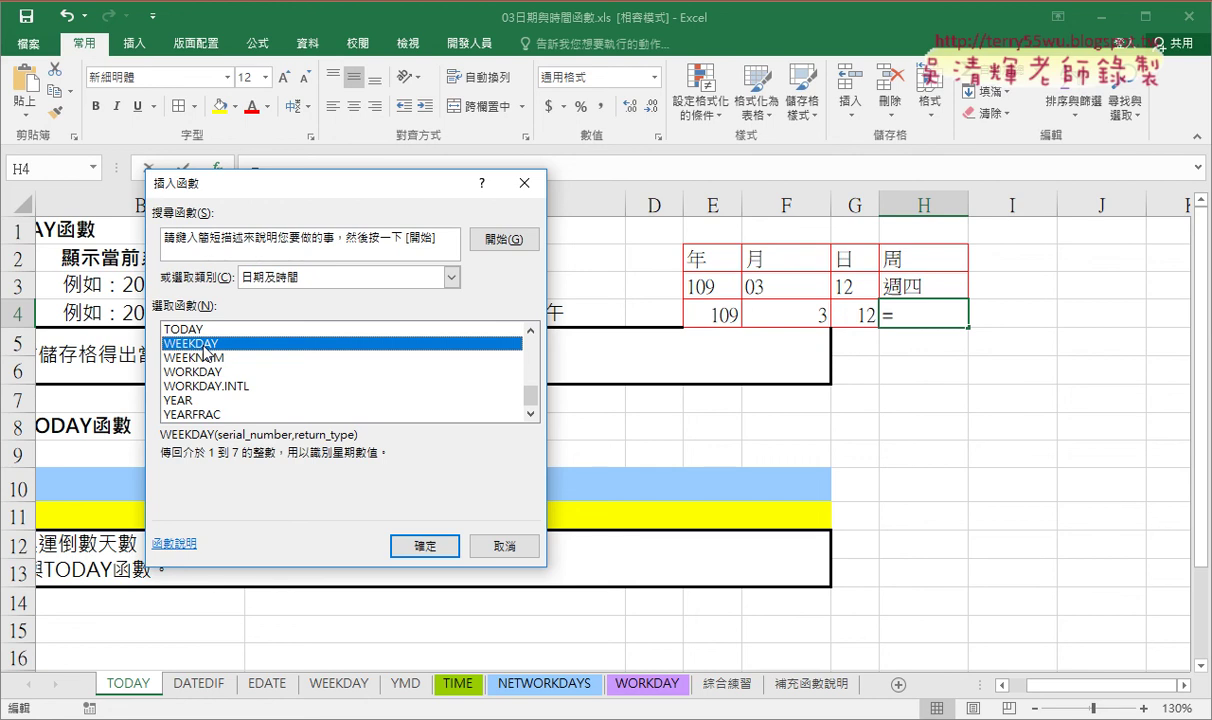
left_click(402, 542)
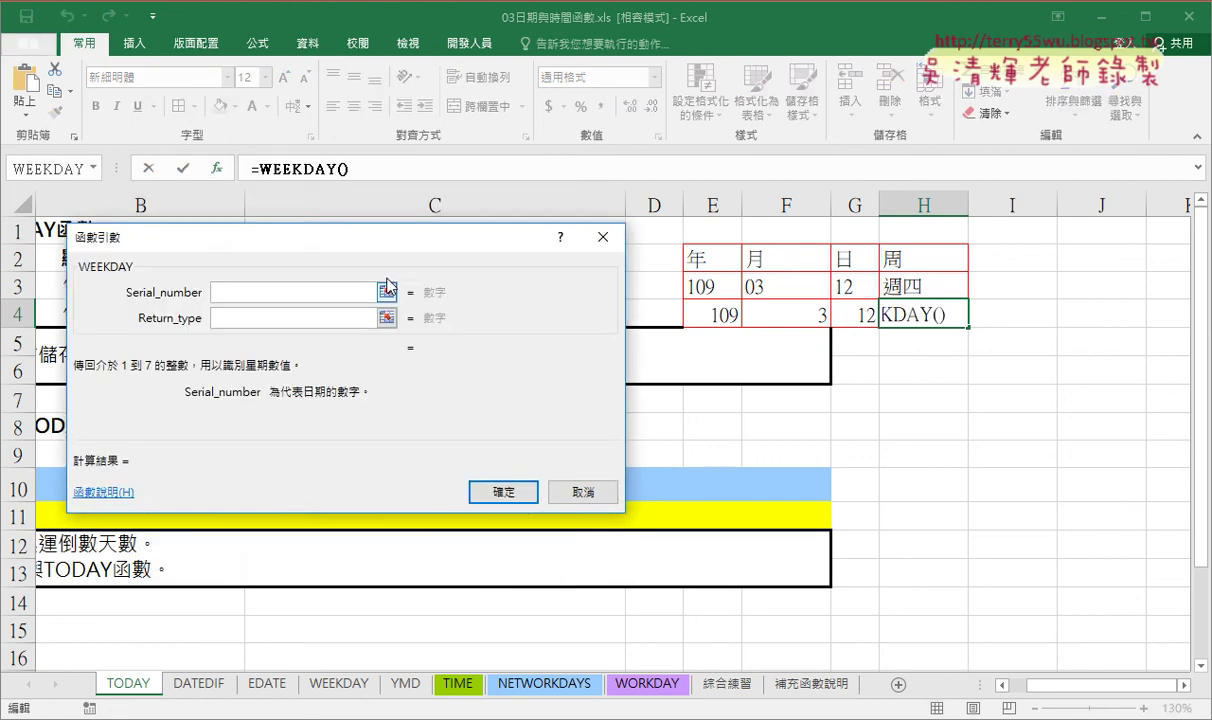
left_click_drag(371, 239, 468, 349)
left_click(445, 282)
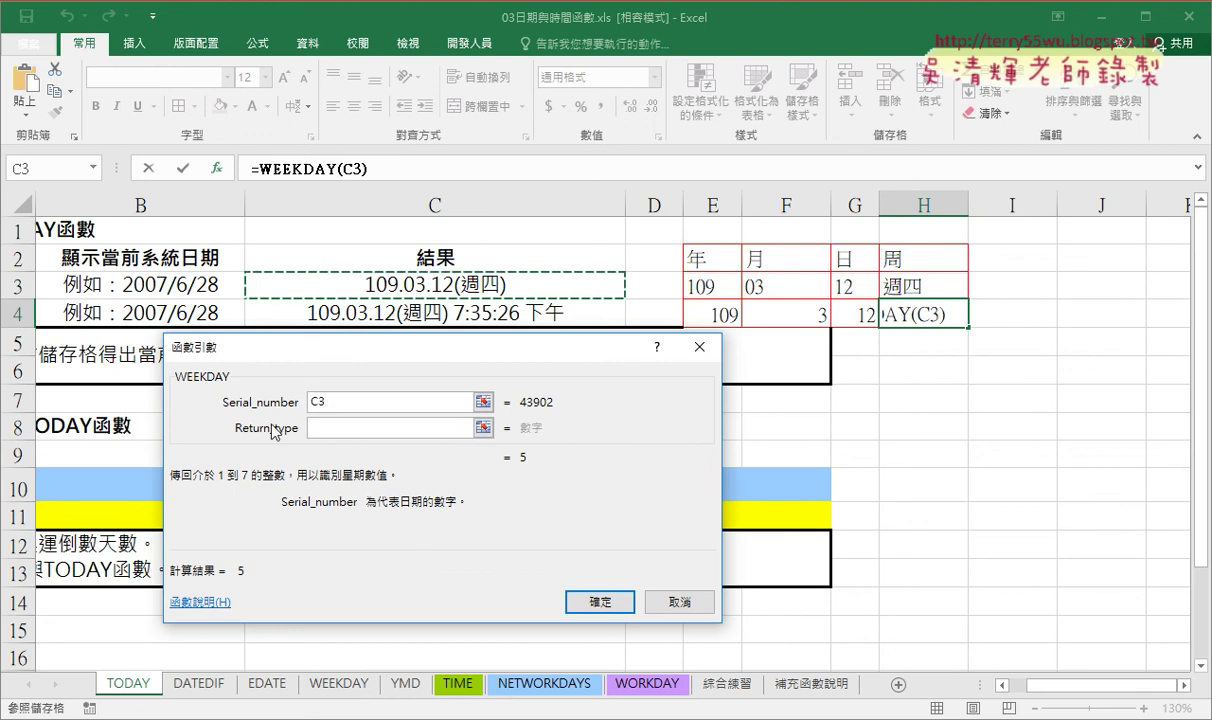
left_click(592, 601)
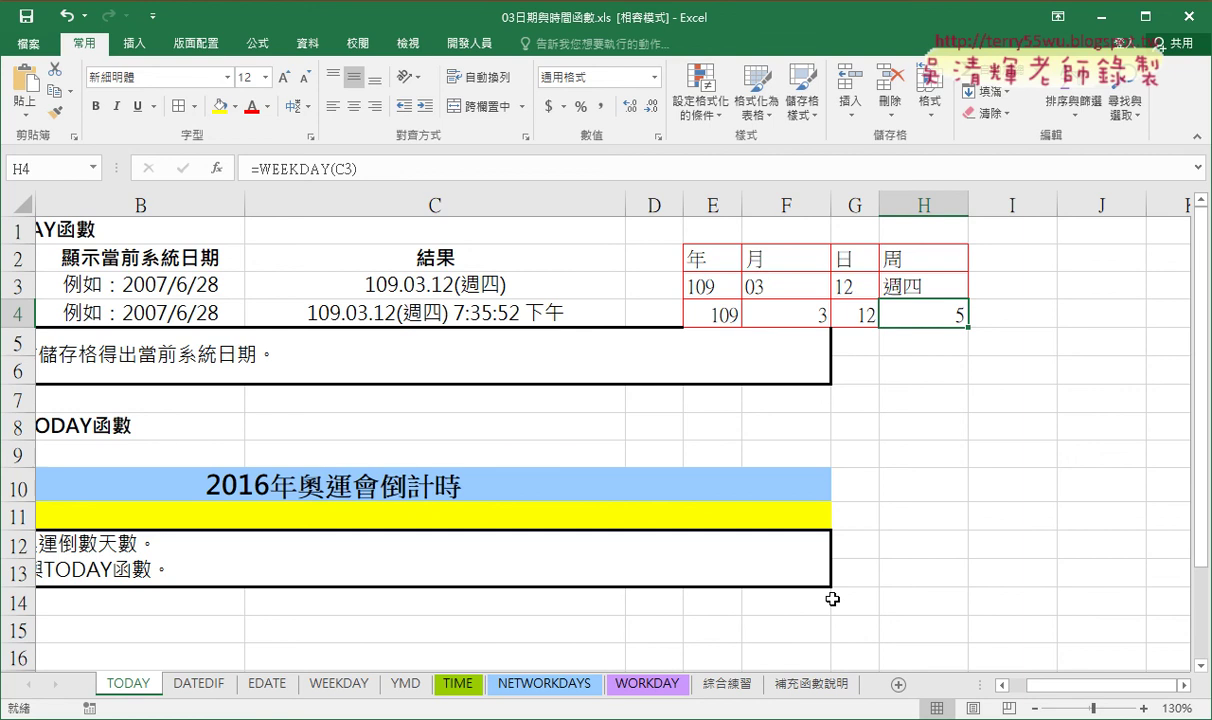
Apply the weekday-name Date format to H4 so it displays 週四.
right_click(929, 300)
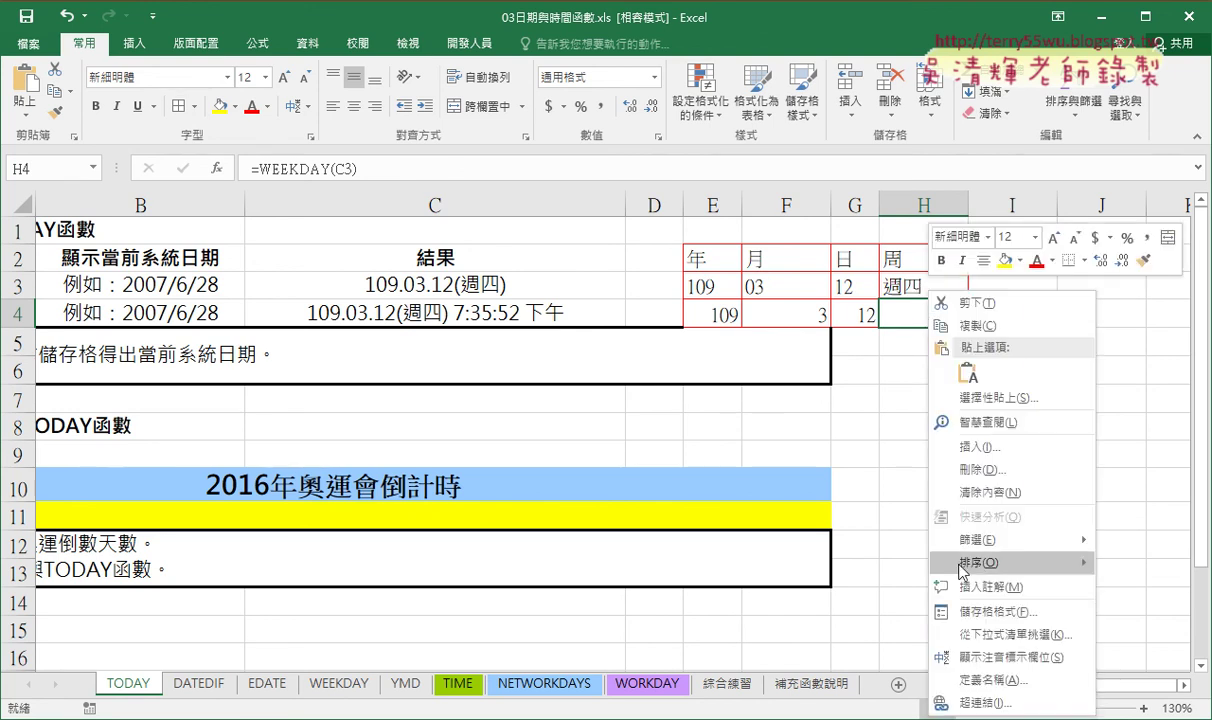
left_click(979, 611)
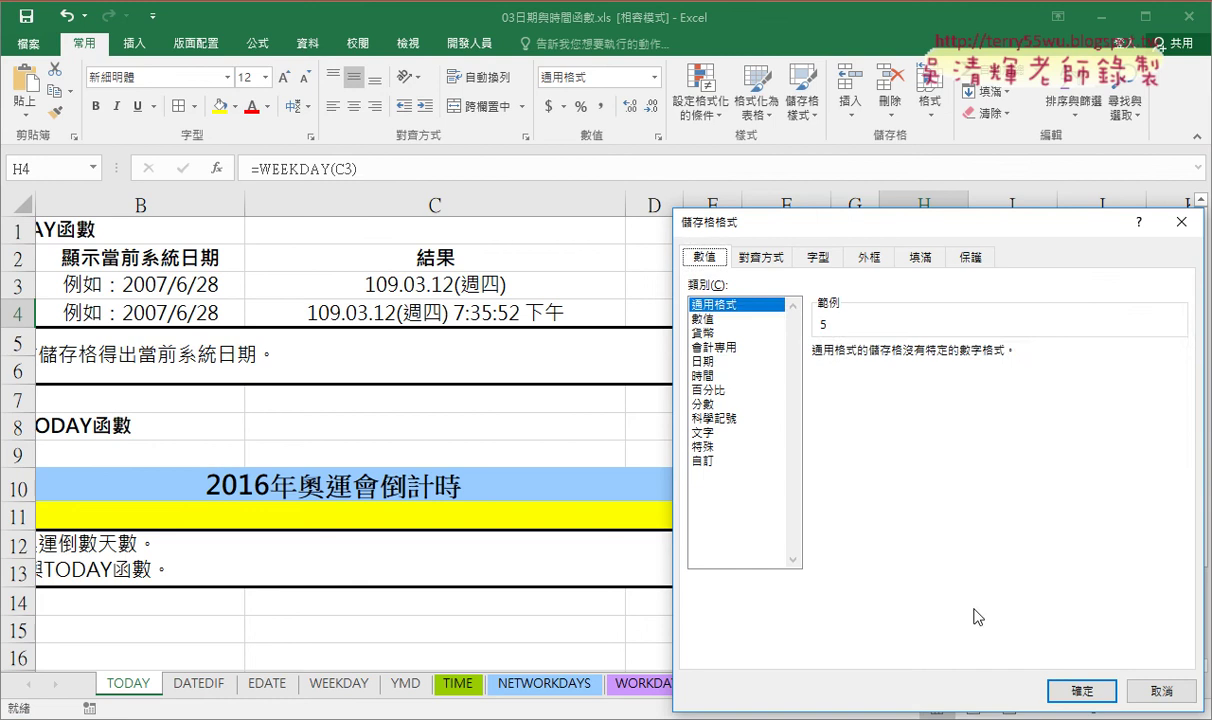
left_click(700, 361)
left_click_drag(756, 221, 362, 104)
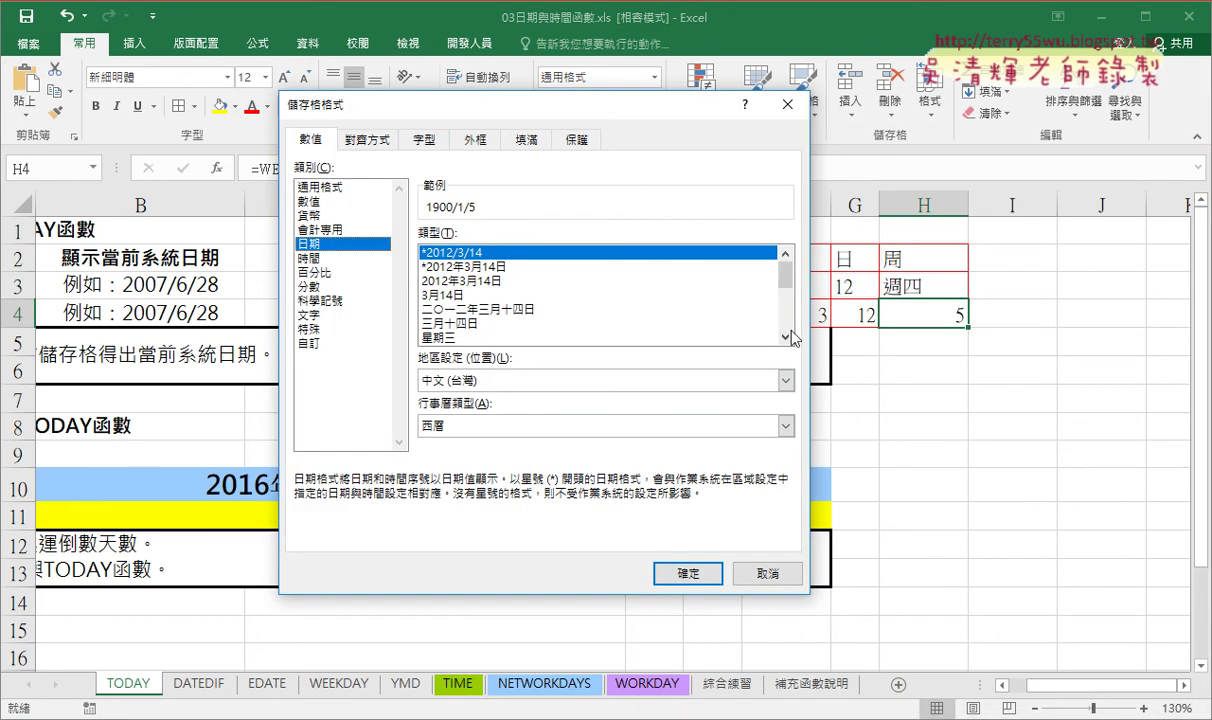
scroll(791, 287, "down", 1)
double_click(440, 302)
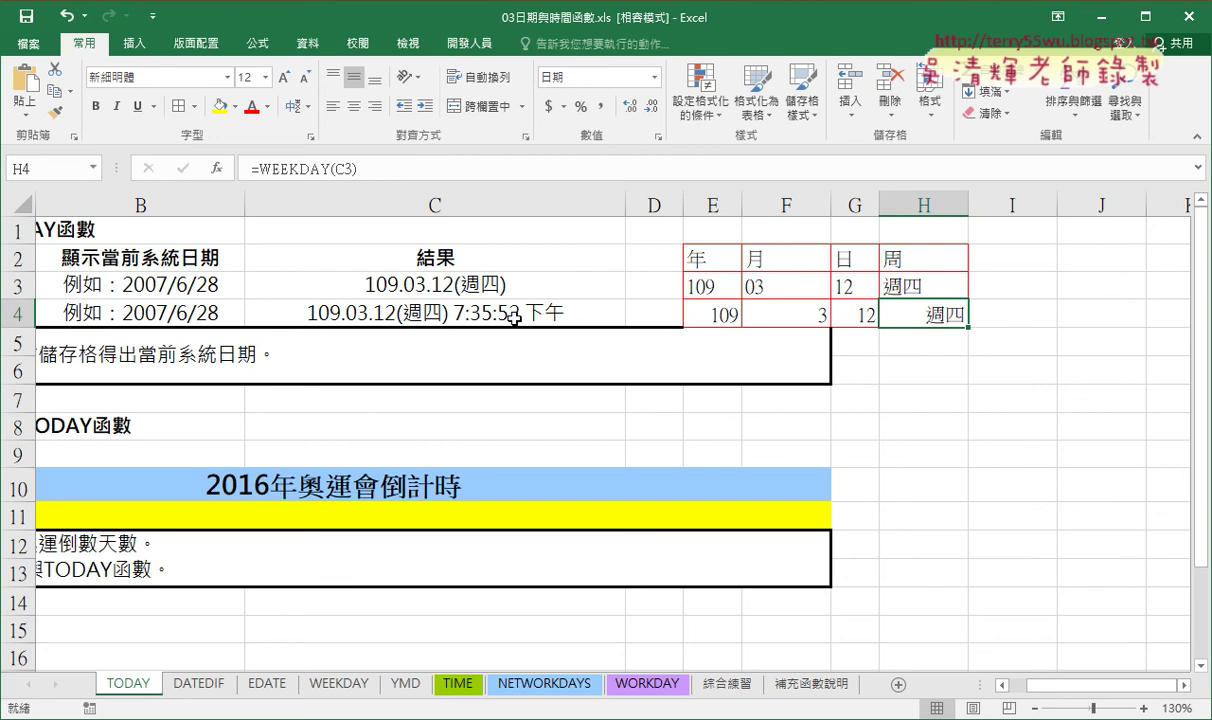
Check the columns to the right, then drag column D's border to width 2.50.
left_click(1015, 314)
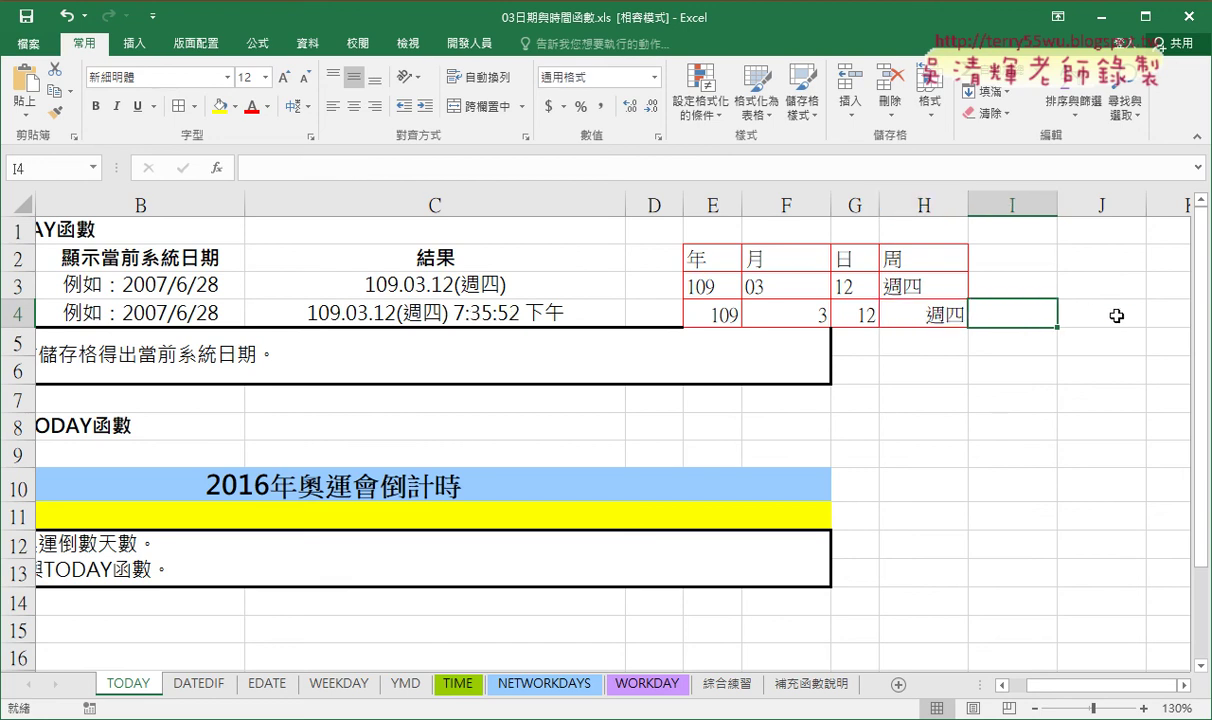
left_click(1183, 686)
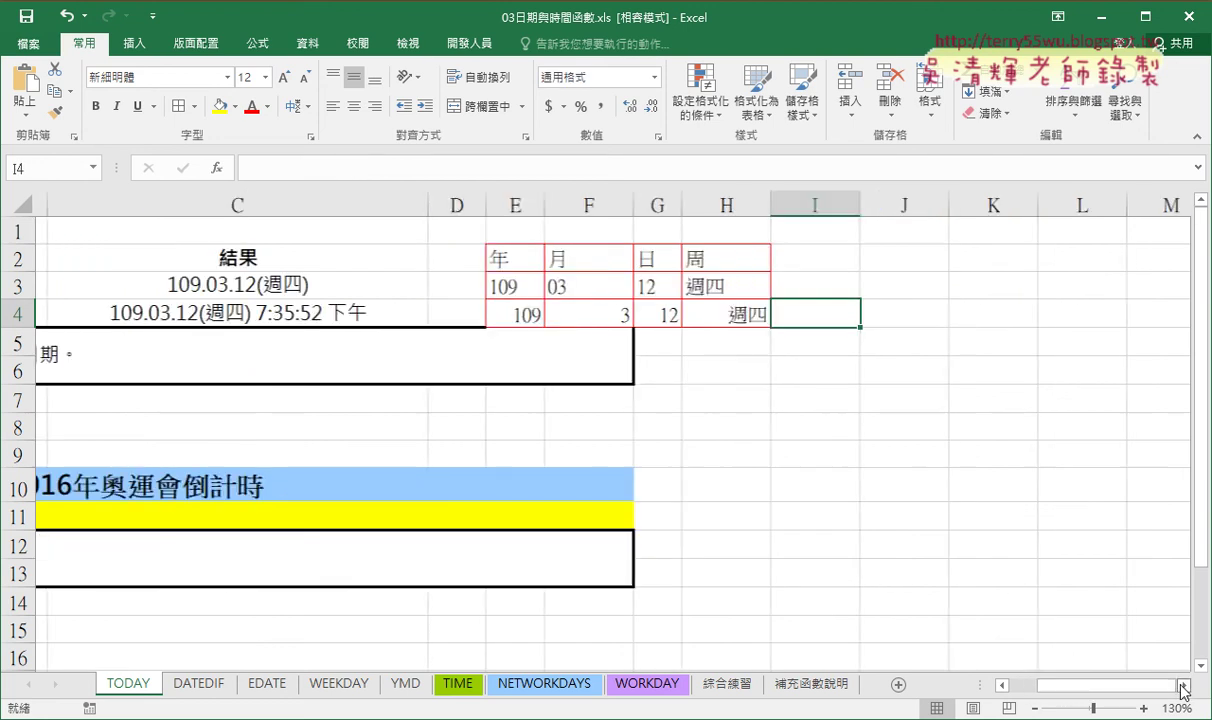
left_click(1183, 686)
left_click(503, 316)
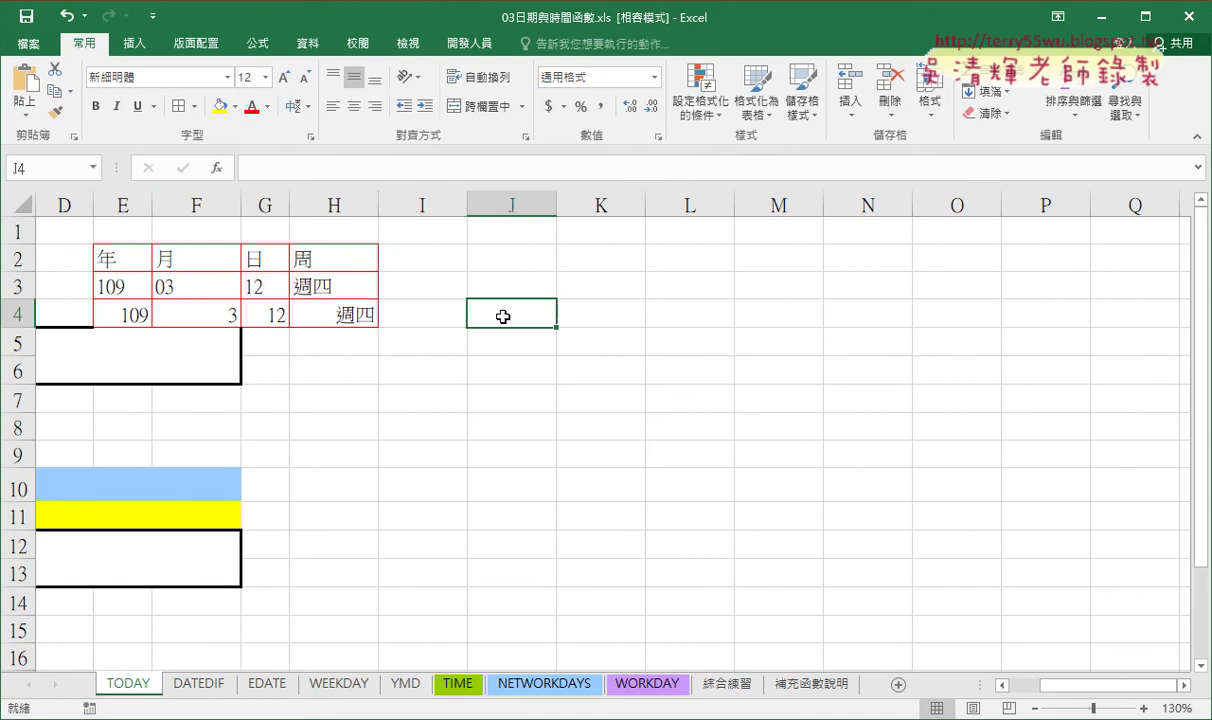
left_click(600, 314)
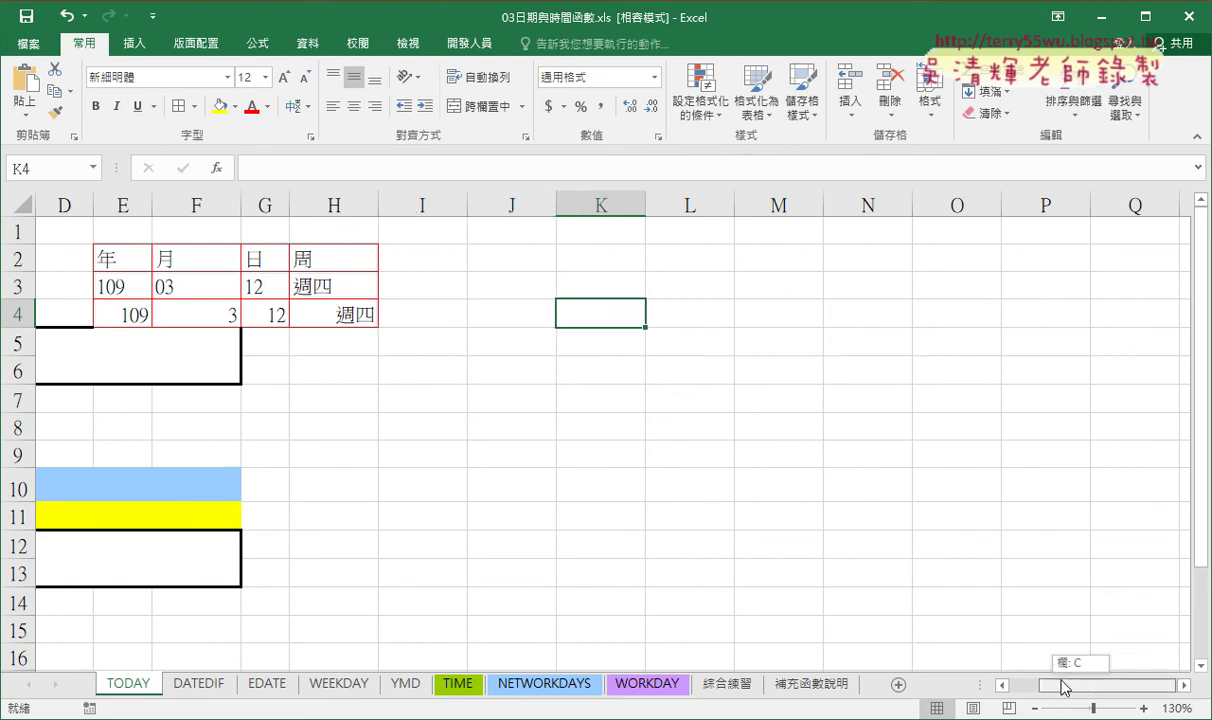
left_click_drag(1063, 687, 1015, 686)
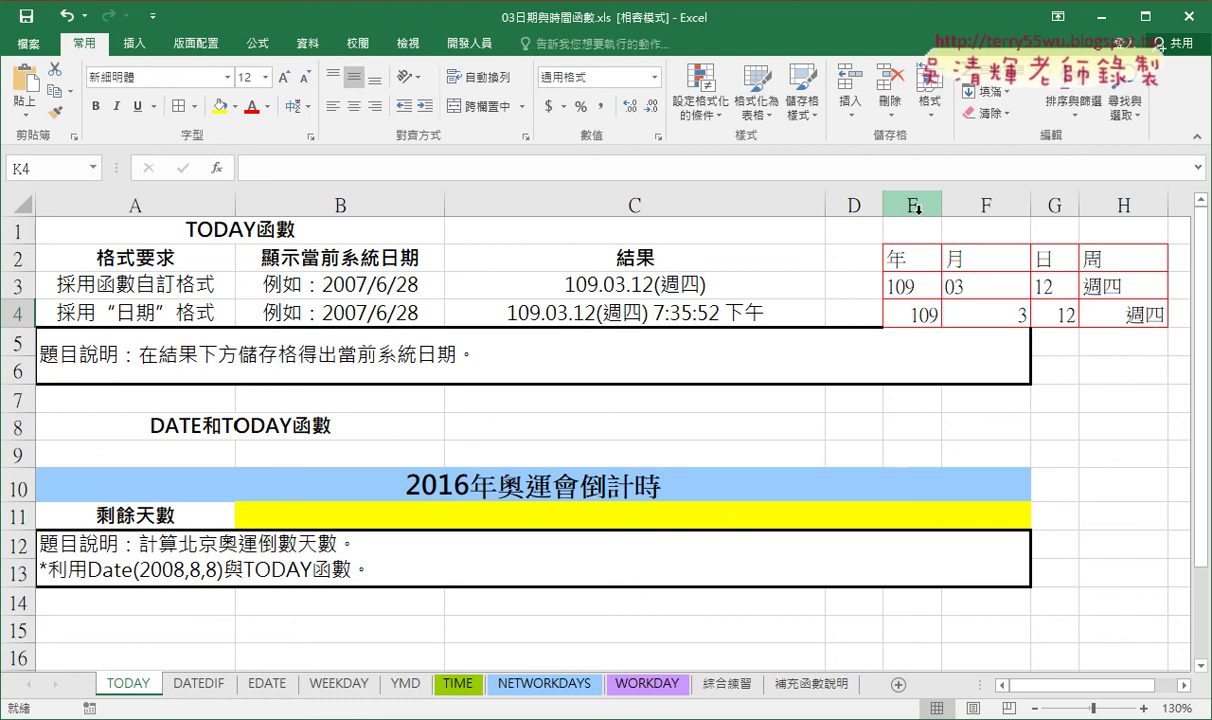
left_click_drag(883, 204, 845, 204)
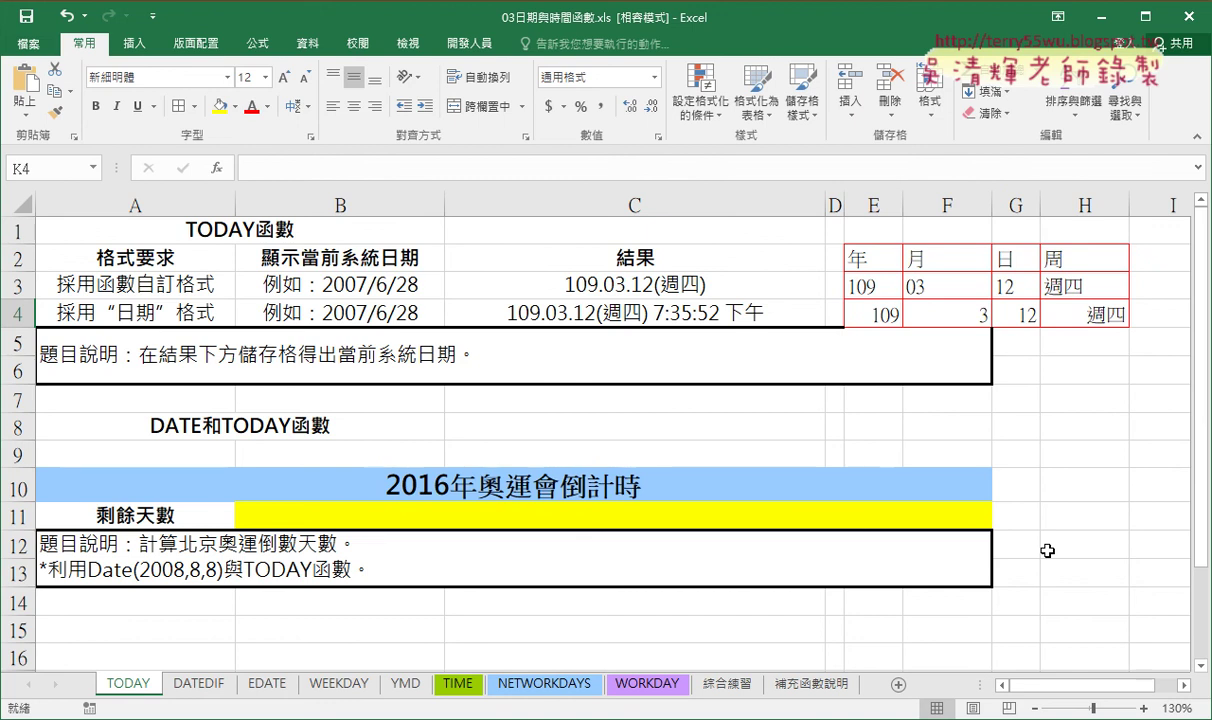
Change the A10 title from 2016 to 2020年奧運會倒計時.
double_click(419, 487)
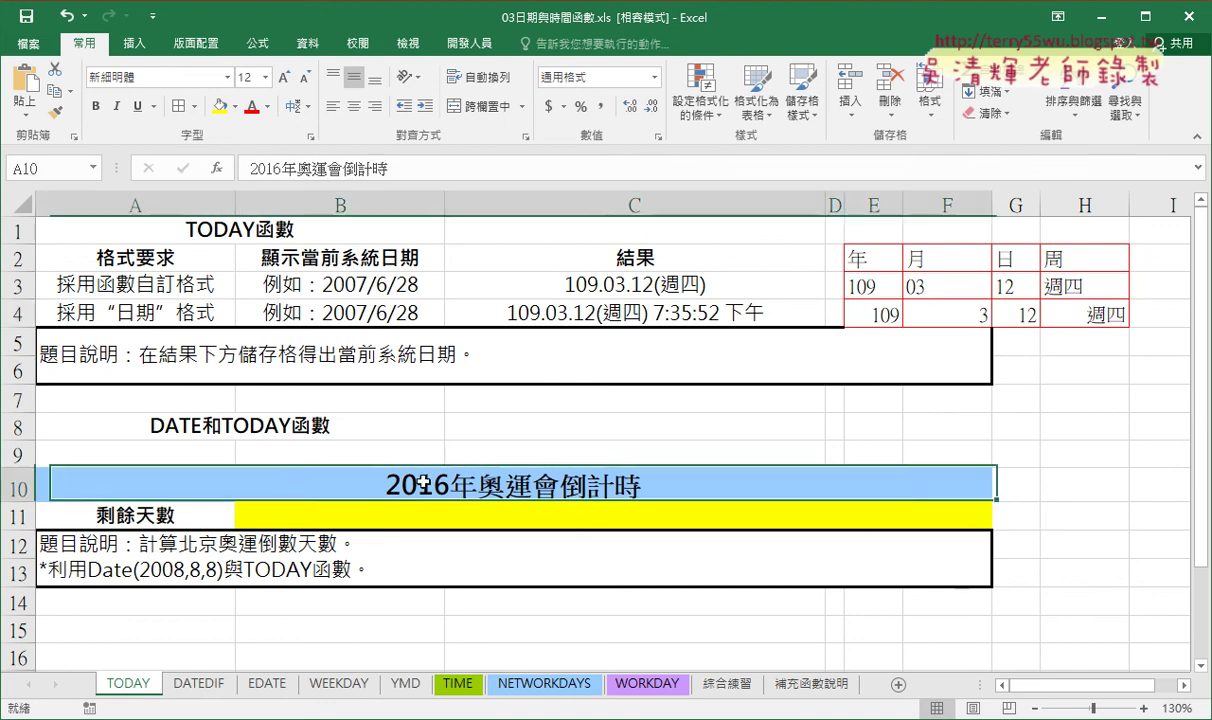
left_click_drag(419, 487, 442, 487)
type("2")
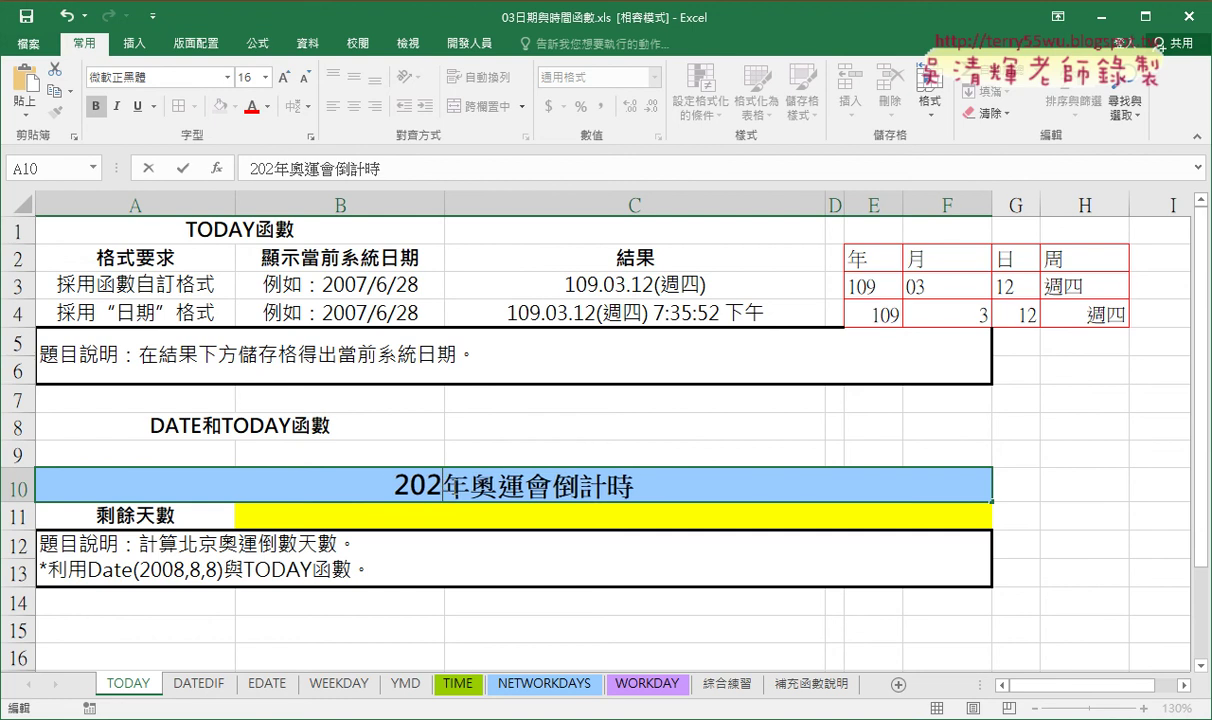
type("0")
key("Return")
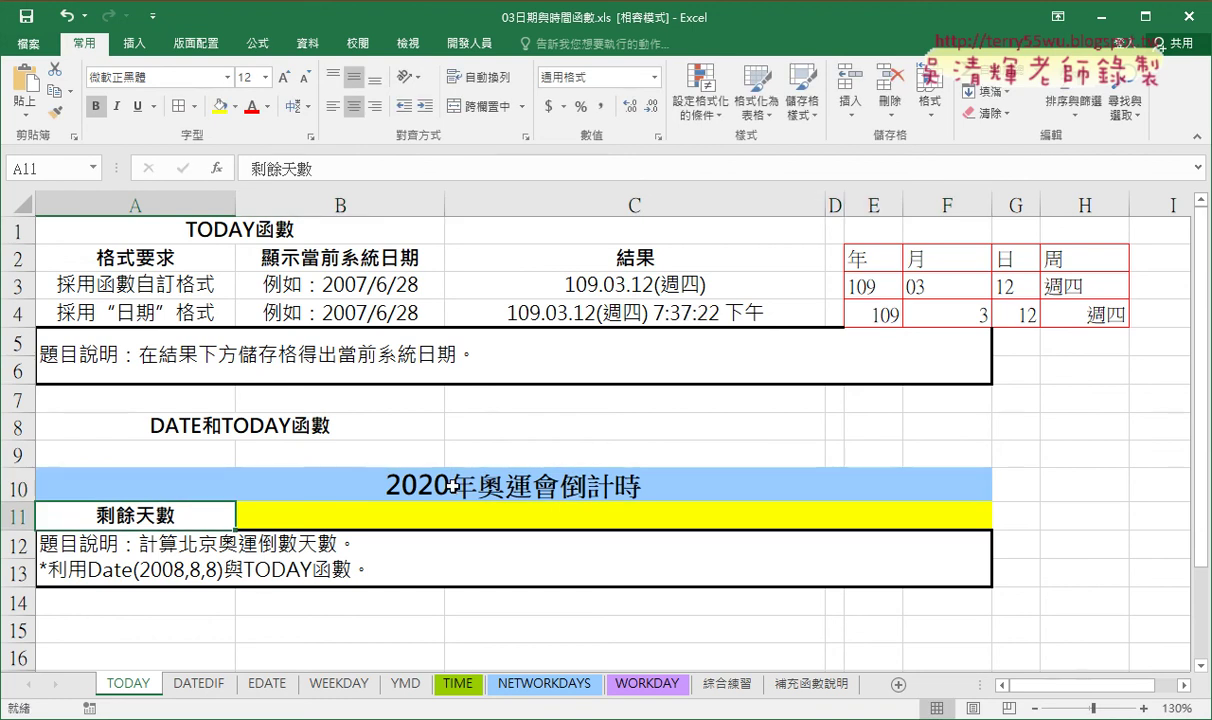
Check the yellow remaining-days result and the 剩餘天數 label cells.
left_click(545, 520)
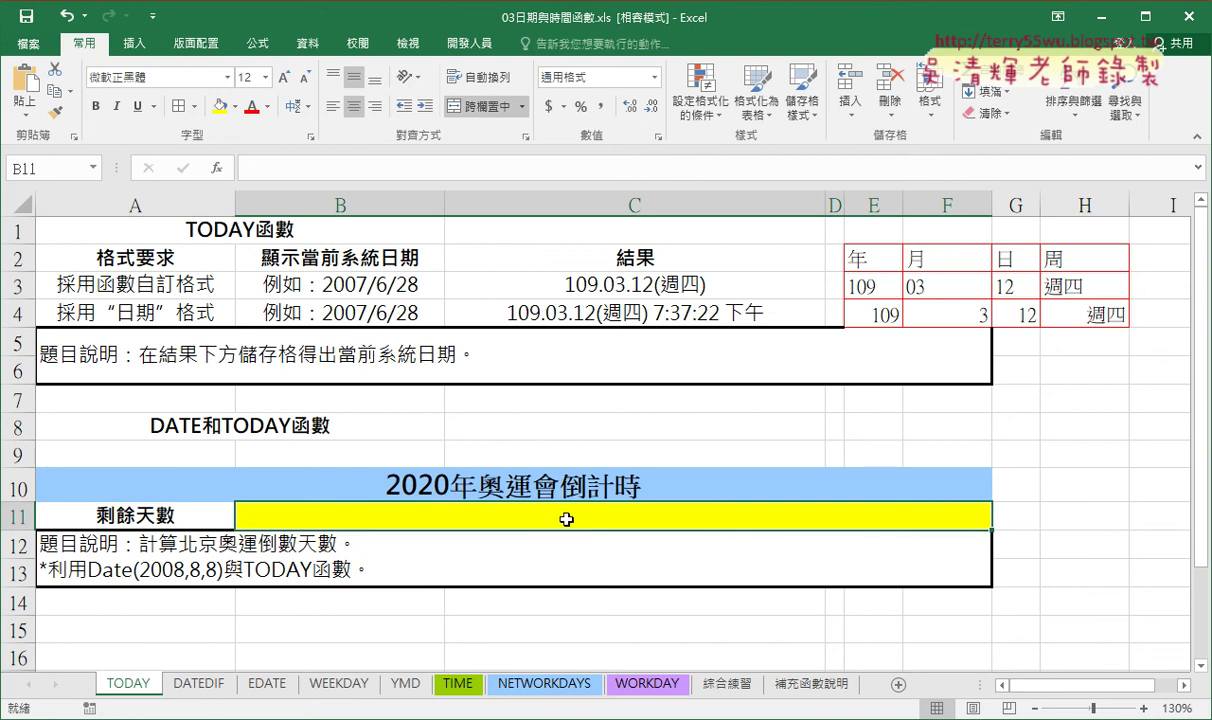
left_click(155, 517)
left_click(301, 518)
left_click(862, 291)
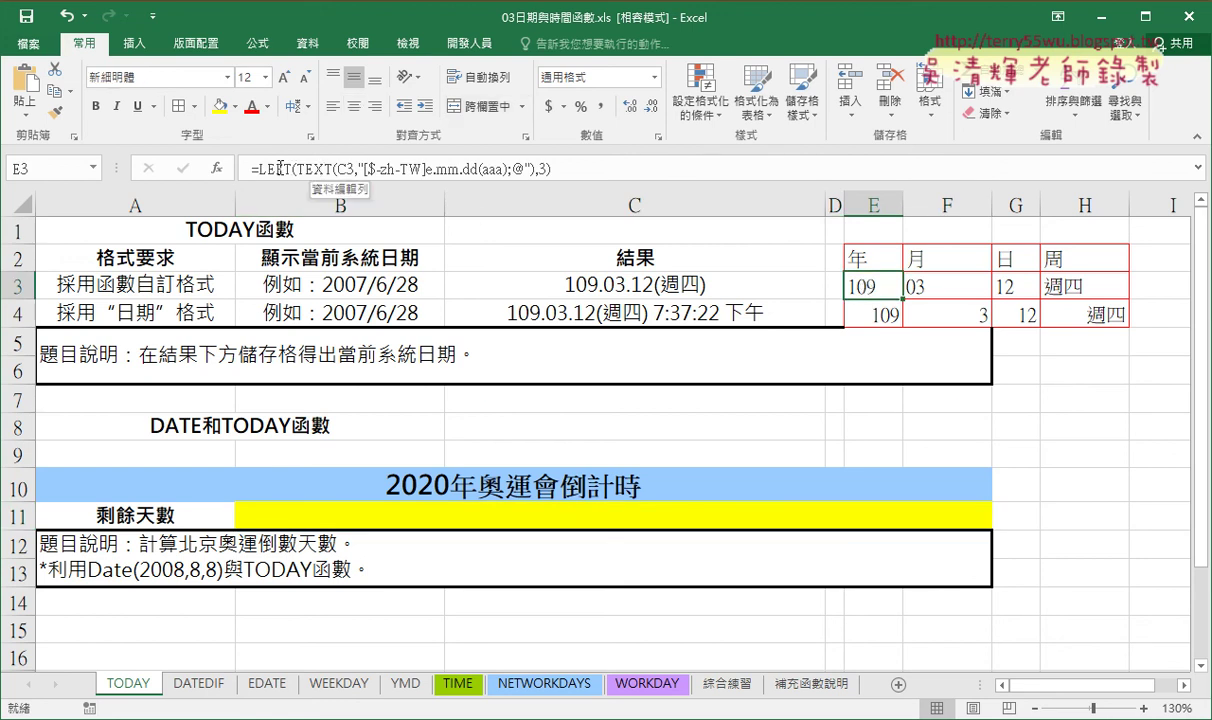
left_click(945, 285)
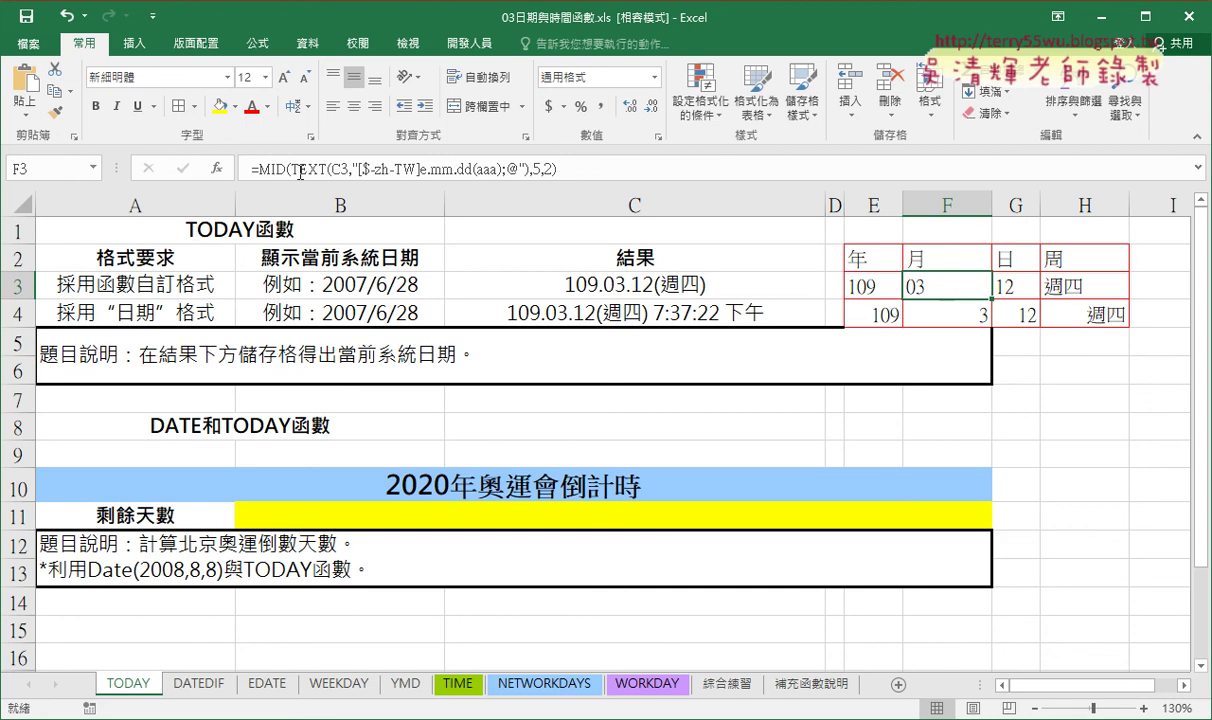
left_click(863, 315)
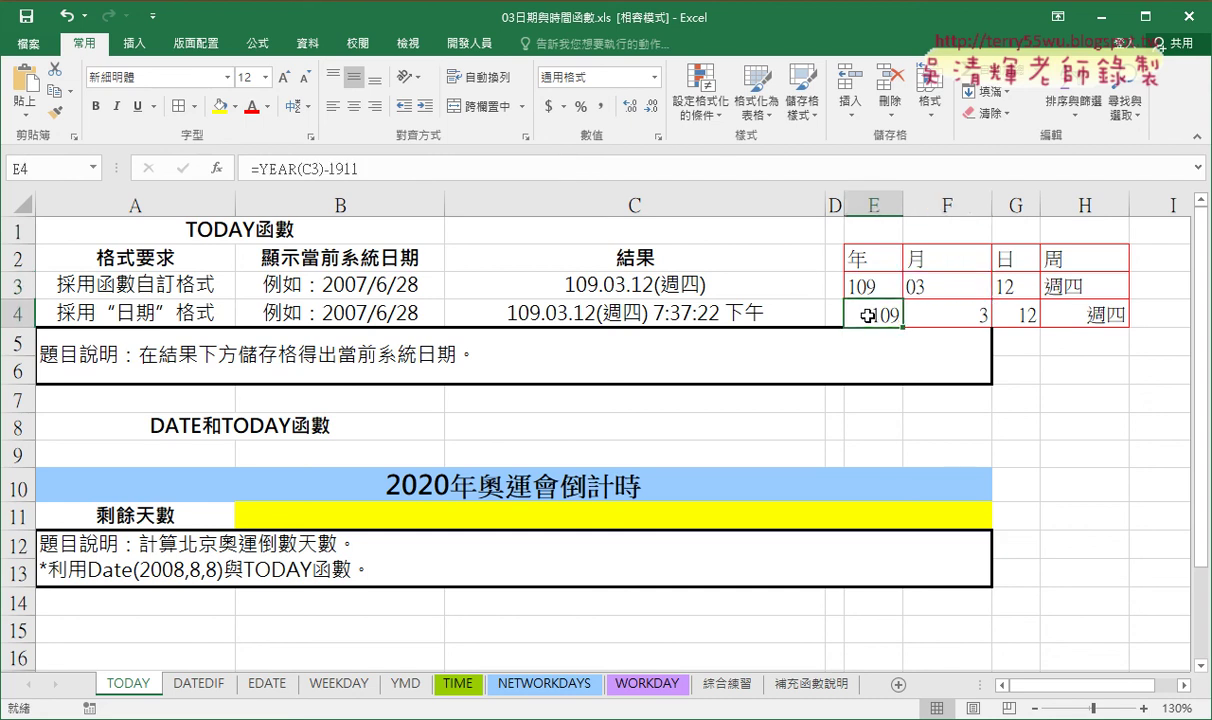
left_click(933, 315)
left_click(1022, 315)
left_click(1080, 314)
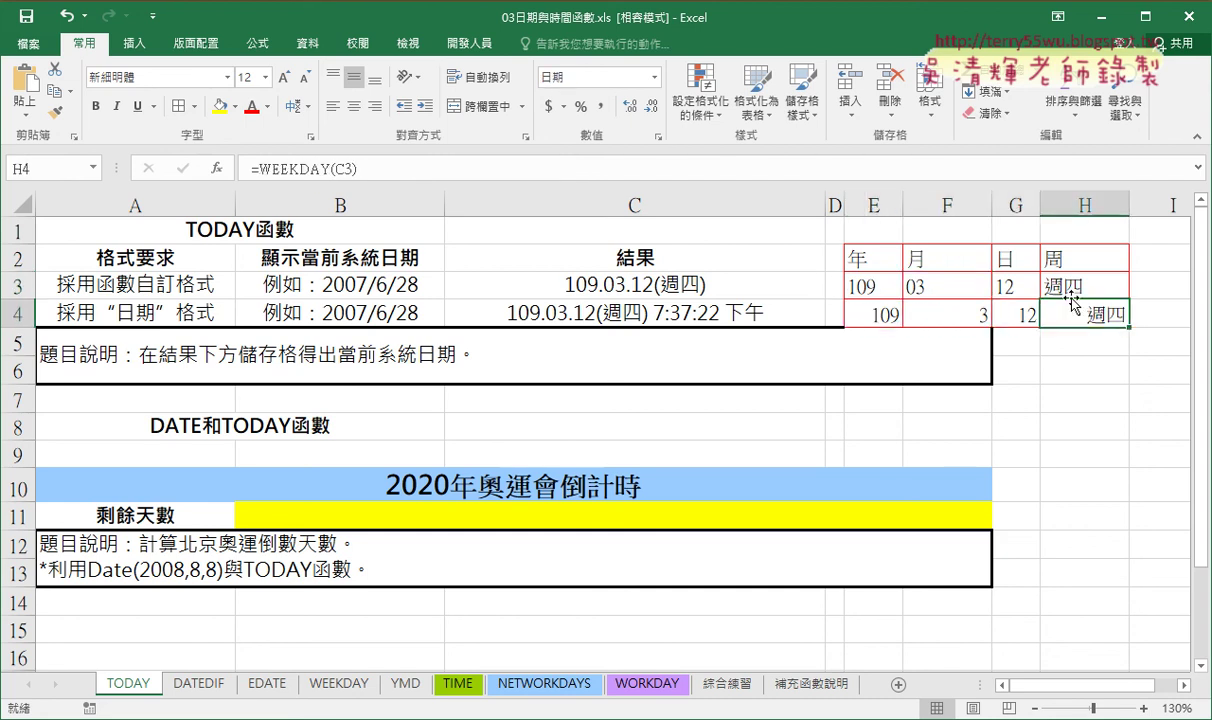